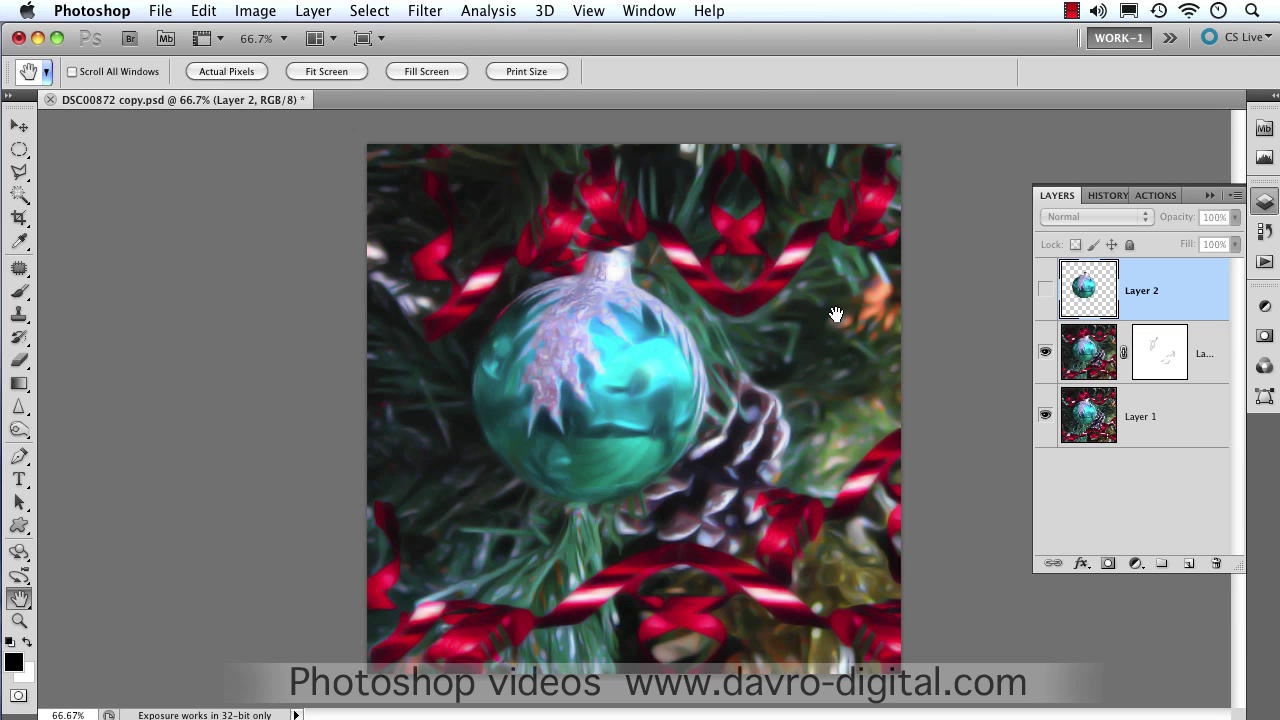
- Compare the painterly layer, then show Layer 2's bauble and hide Layer 1 and the painterly layer
left_click(1045, 354)
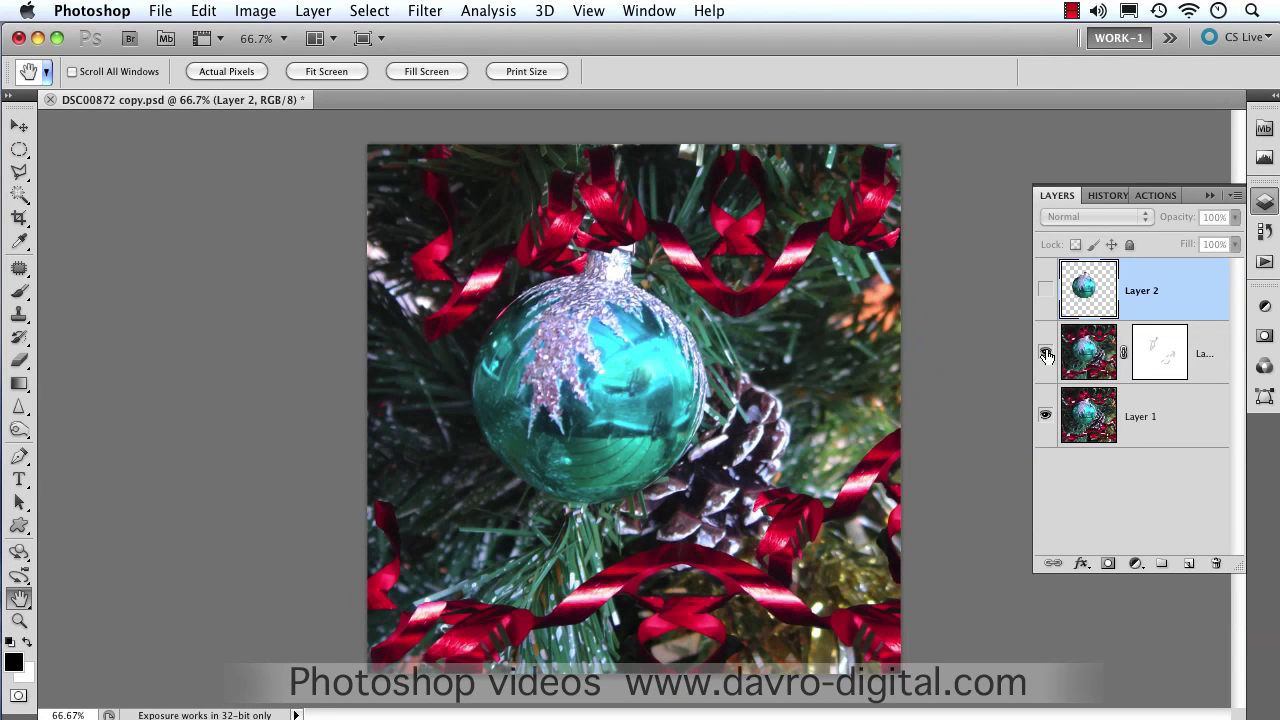
left_click(1045, 354)
left_click(1046, 358)
left_click(1044, 291)
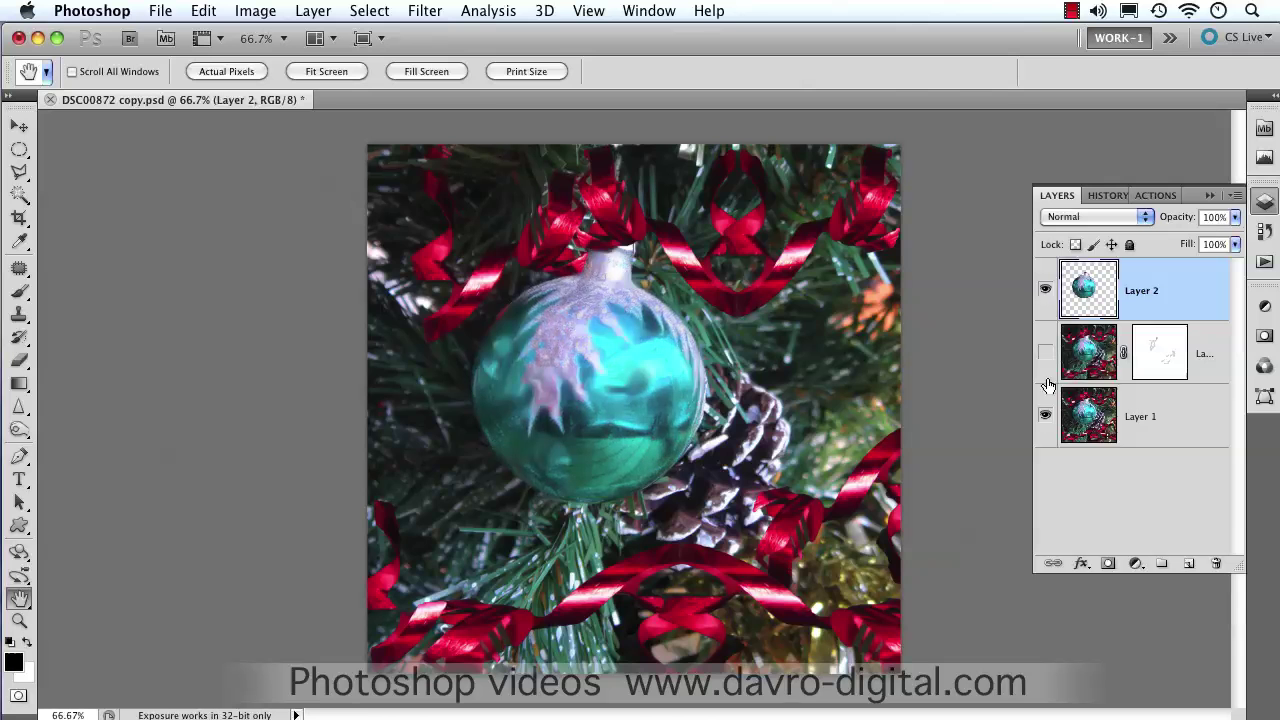
left_click(1045, 418)
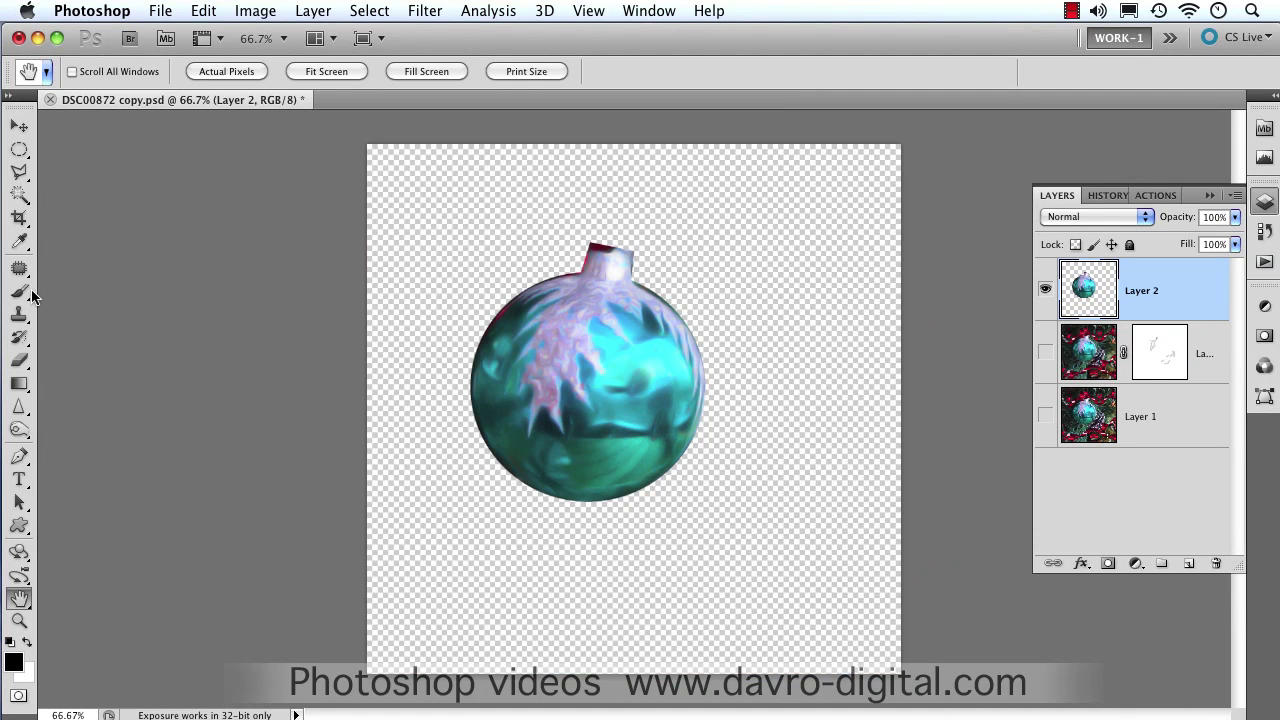
- Define a 389 px brush preset named 'xmas ball' from the bauble and close the document
left_click(203, 12)
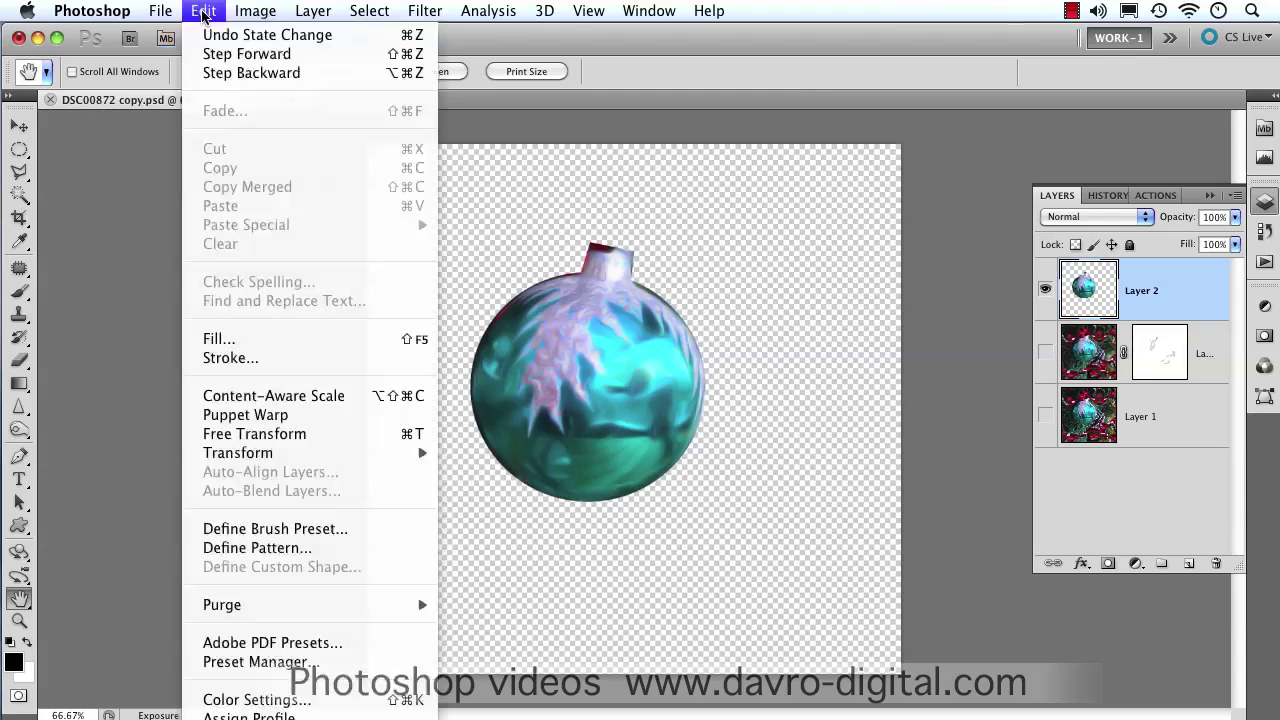
left_click(266, 530)
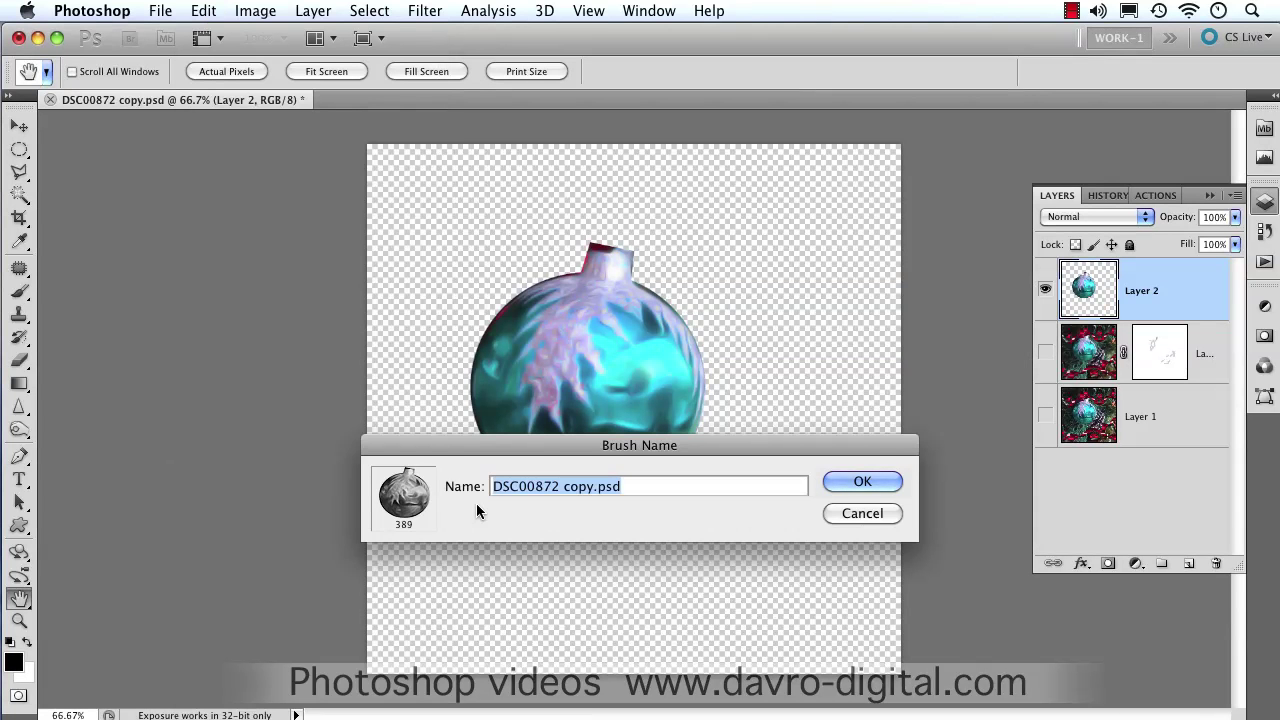
type("xmas ")
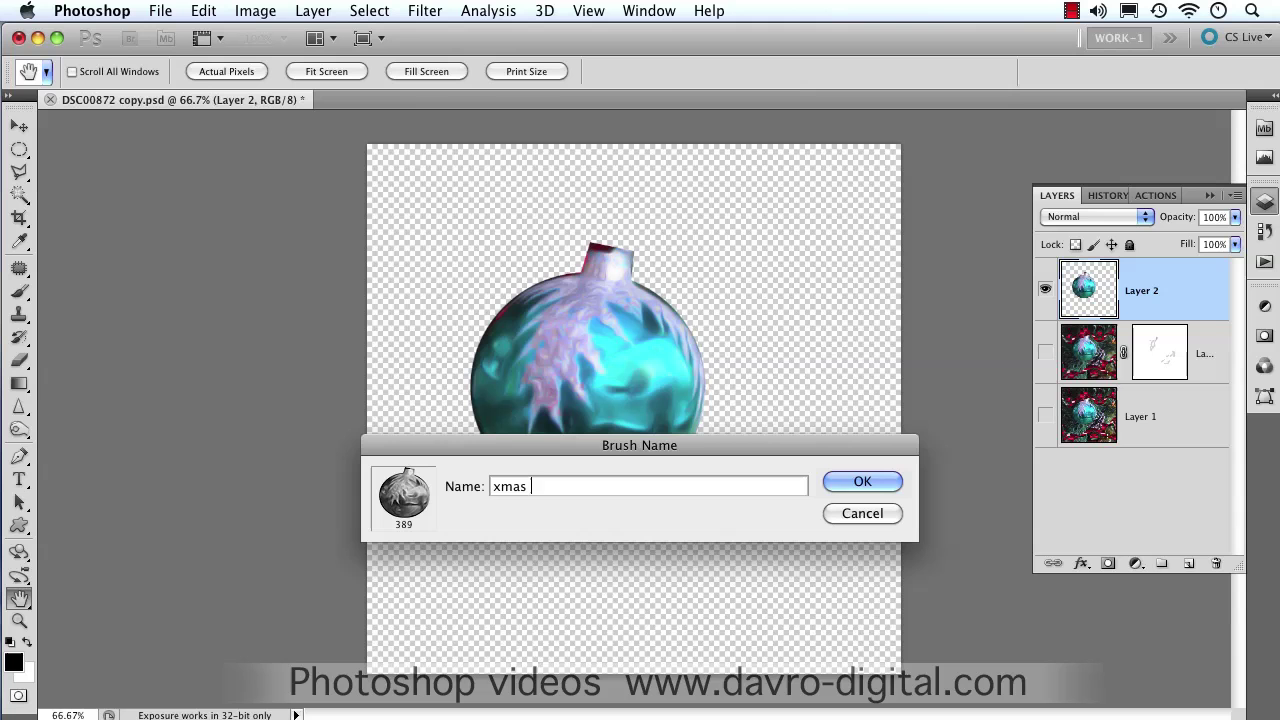
type("ball")
key("Return")
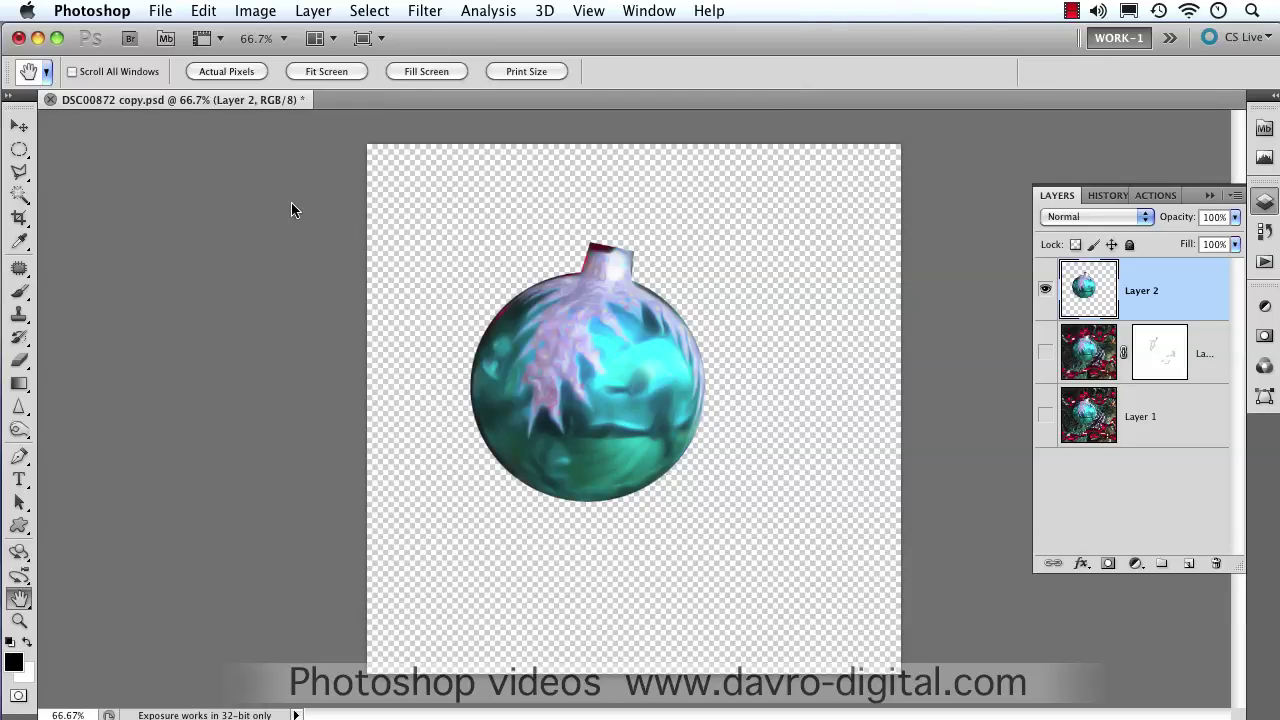
key("super+w")
- Discard the bauble's changes and create a new 1024 × 768 px, 72 ppi RGB document
left_click(571, 362)
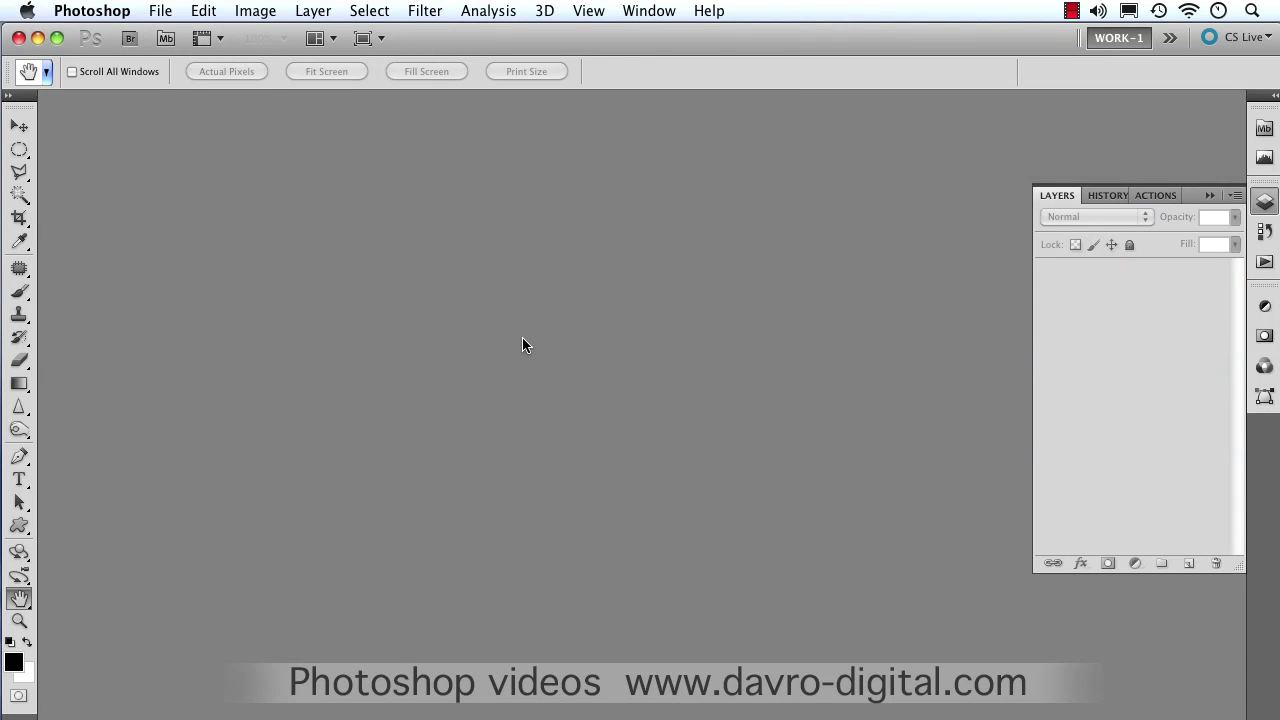
left_click(160, 11)
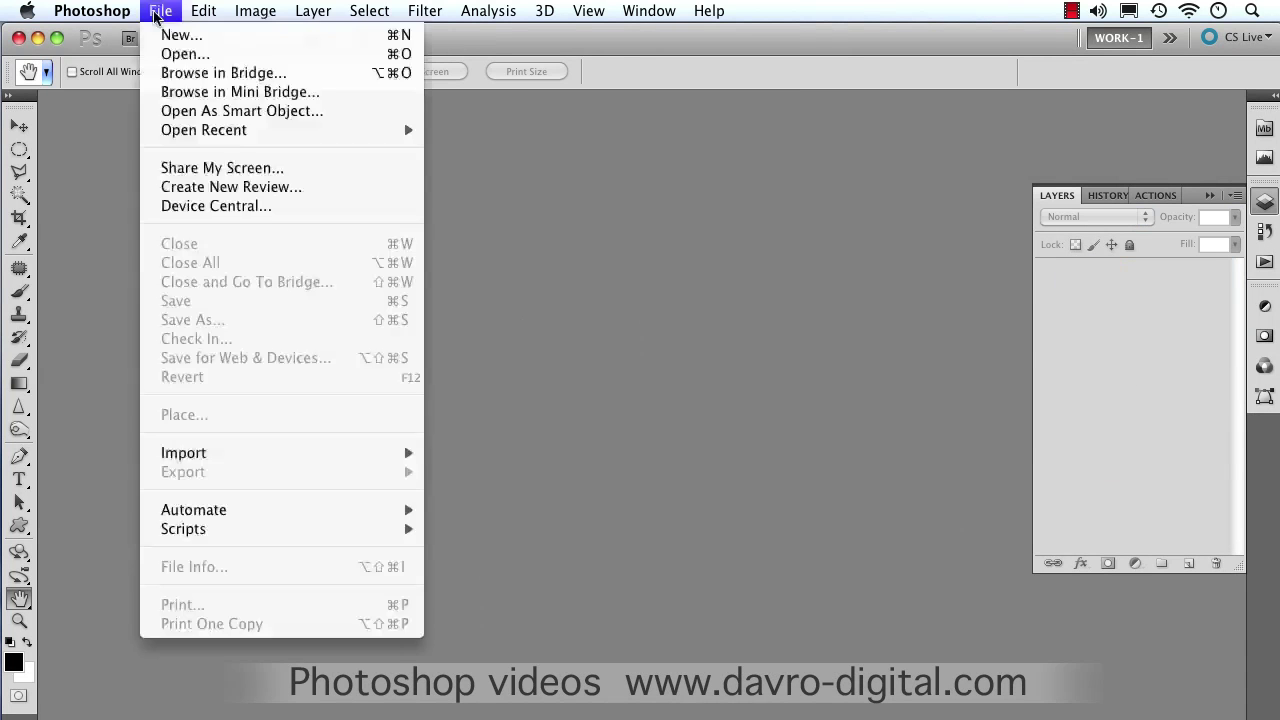
left_click(170, 35)
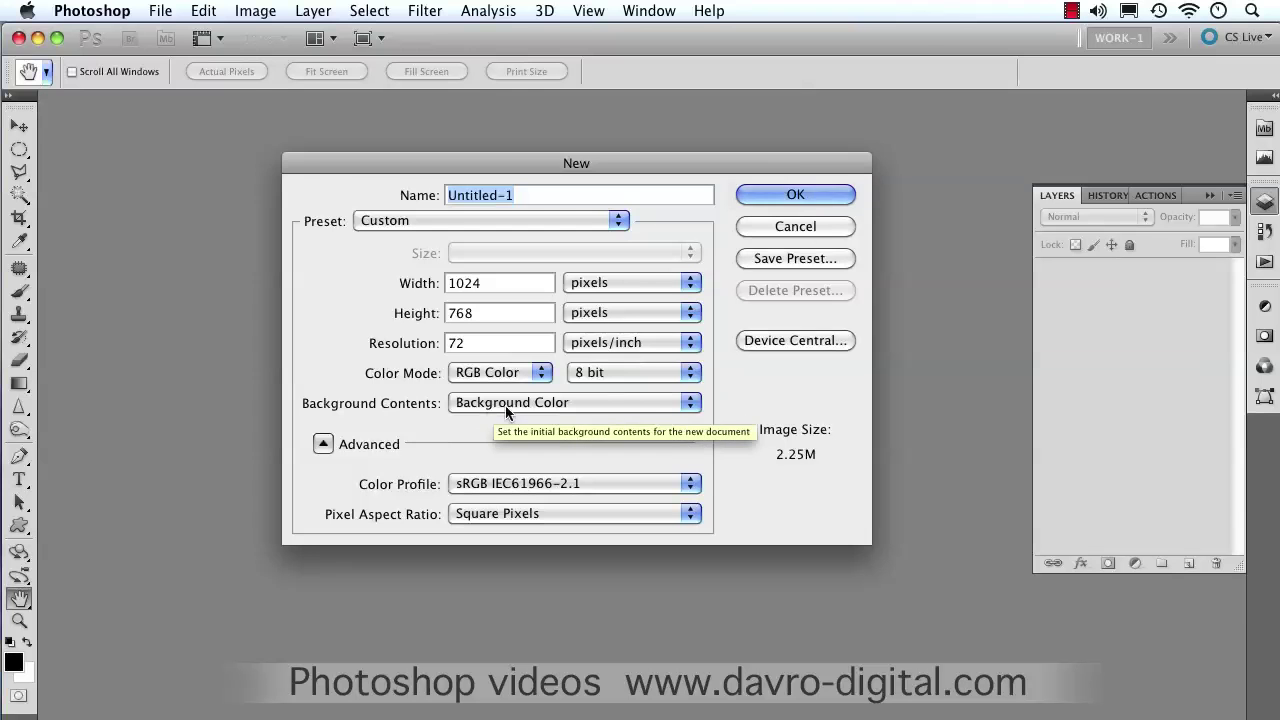
left_click(795, 195)
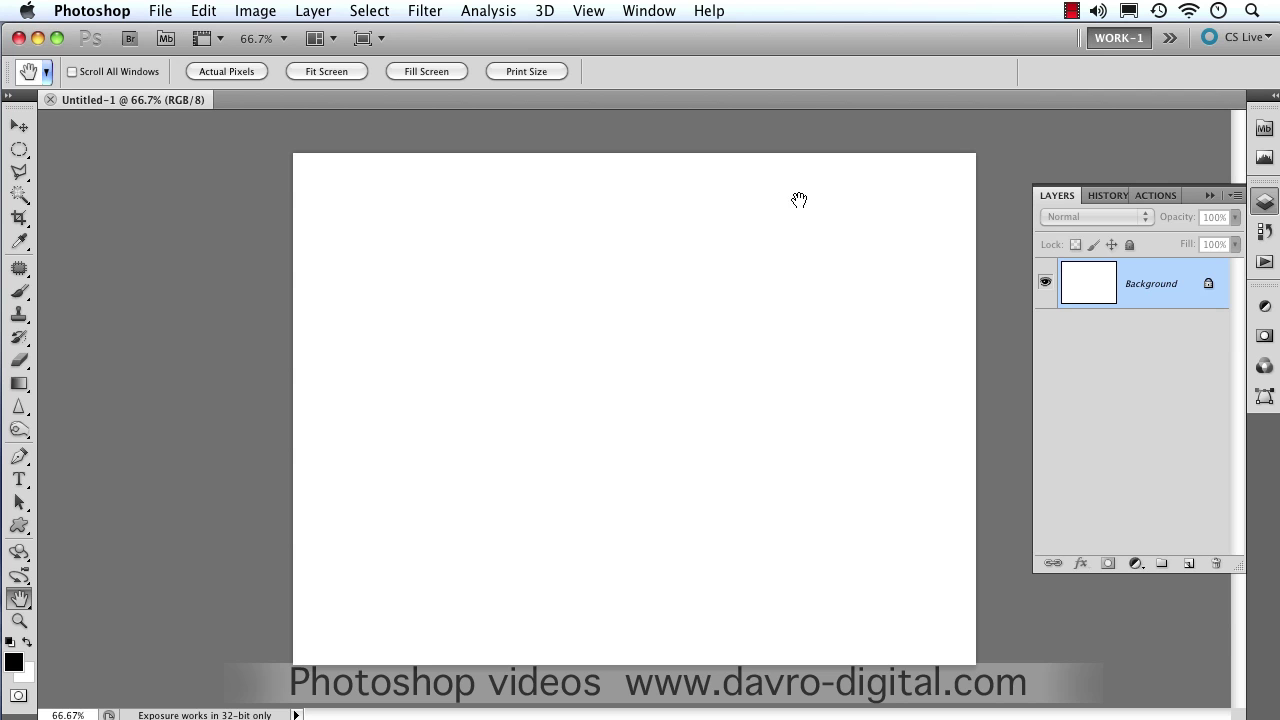
- Apply the Violet, Orange linear gradient, left stop at 16%, dragged from right edge leftward
left_click(22, 385)
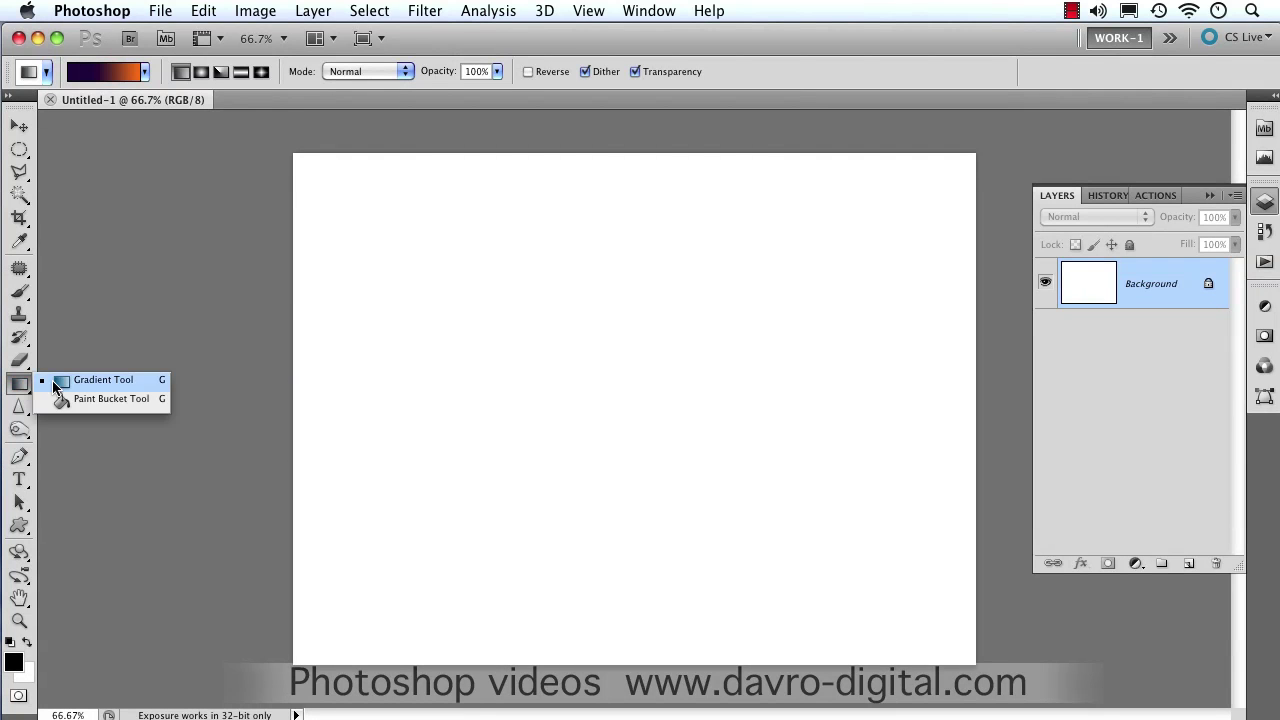
left_click(56, 380)
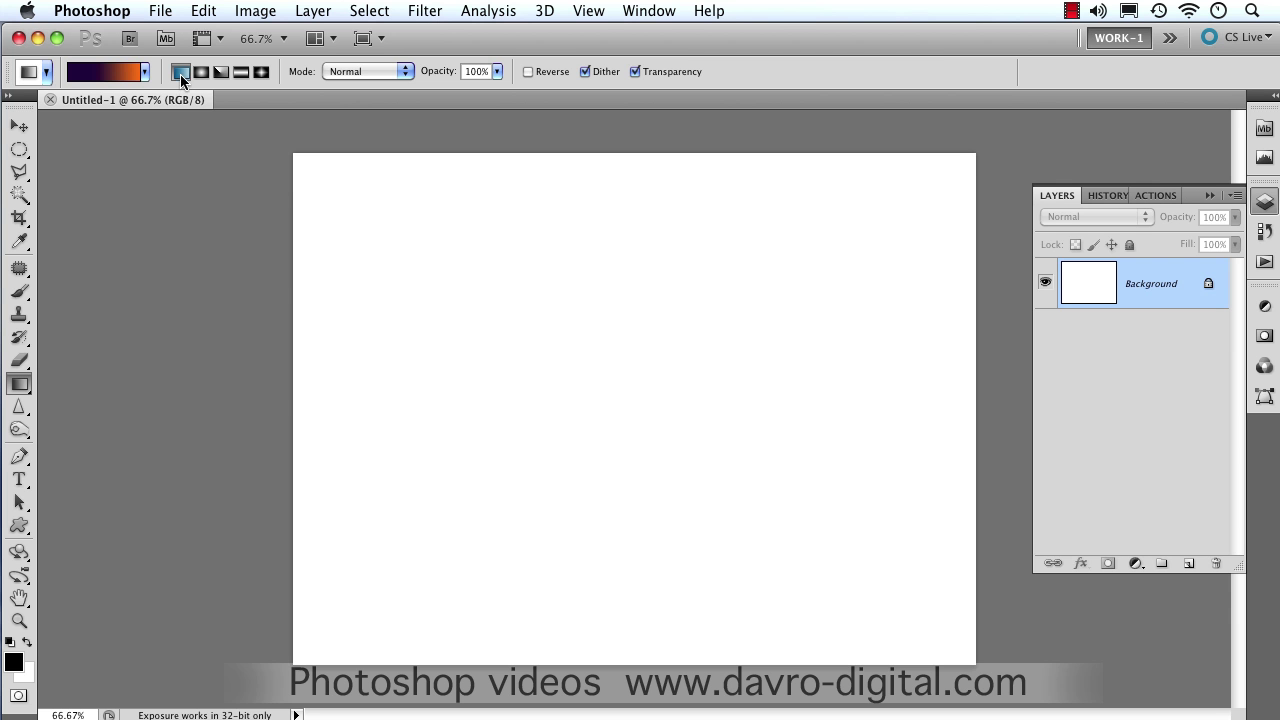
left_click(117, 74)
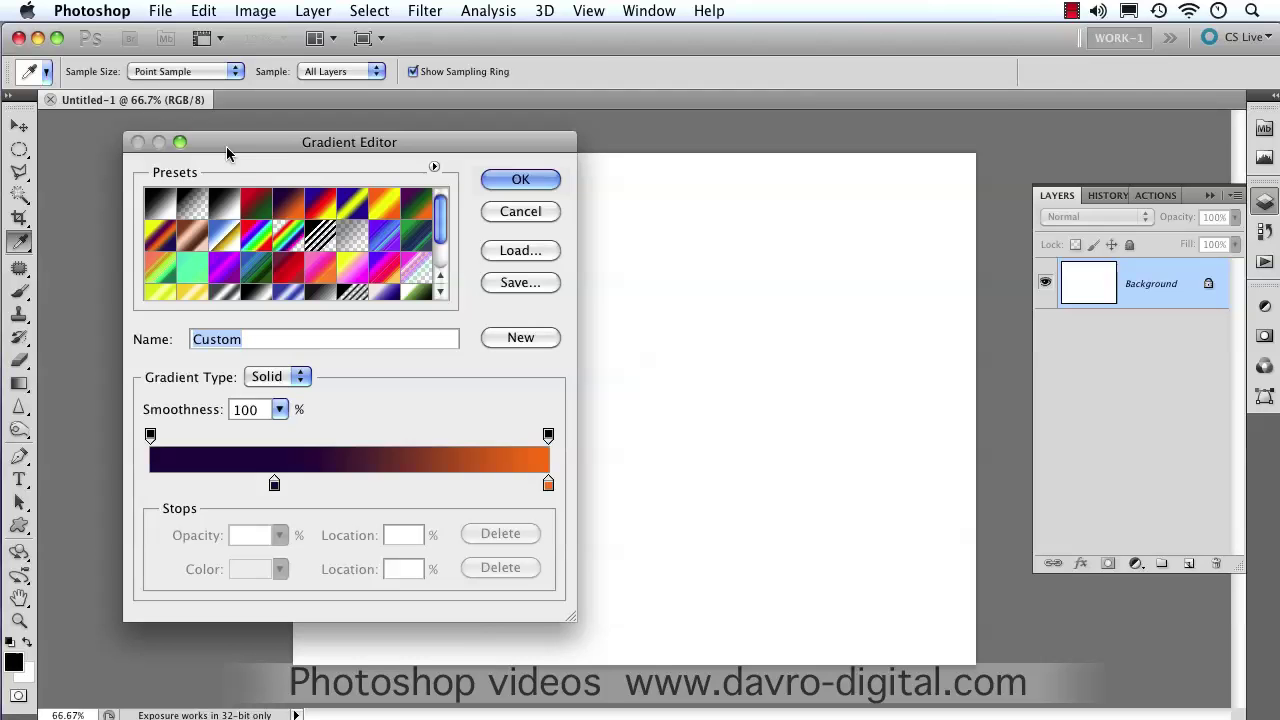
left_click(266, 210)
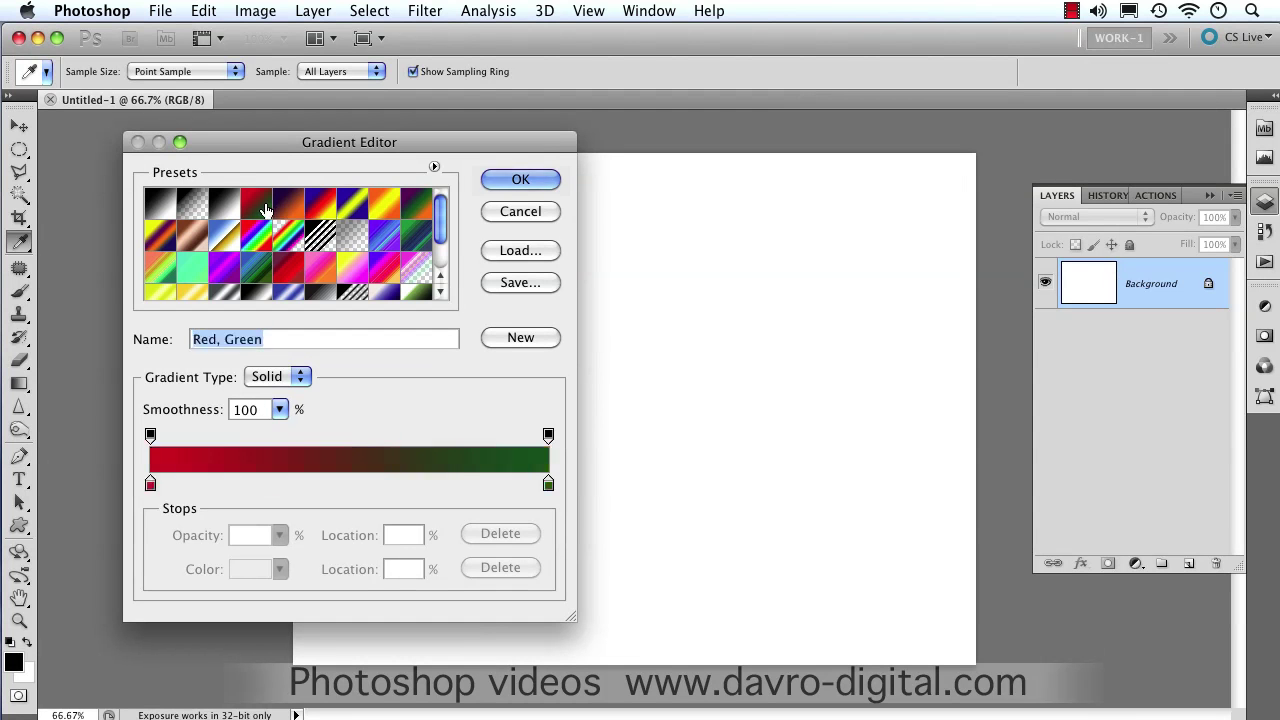
left_click(288, 210)
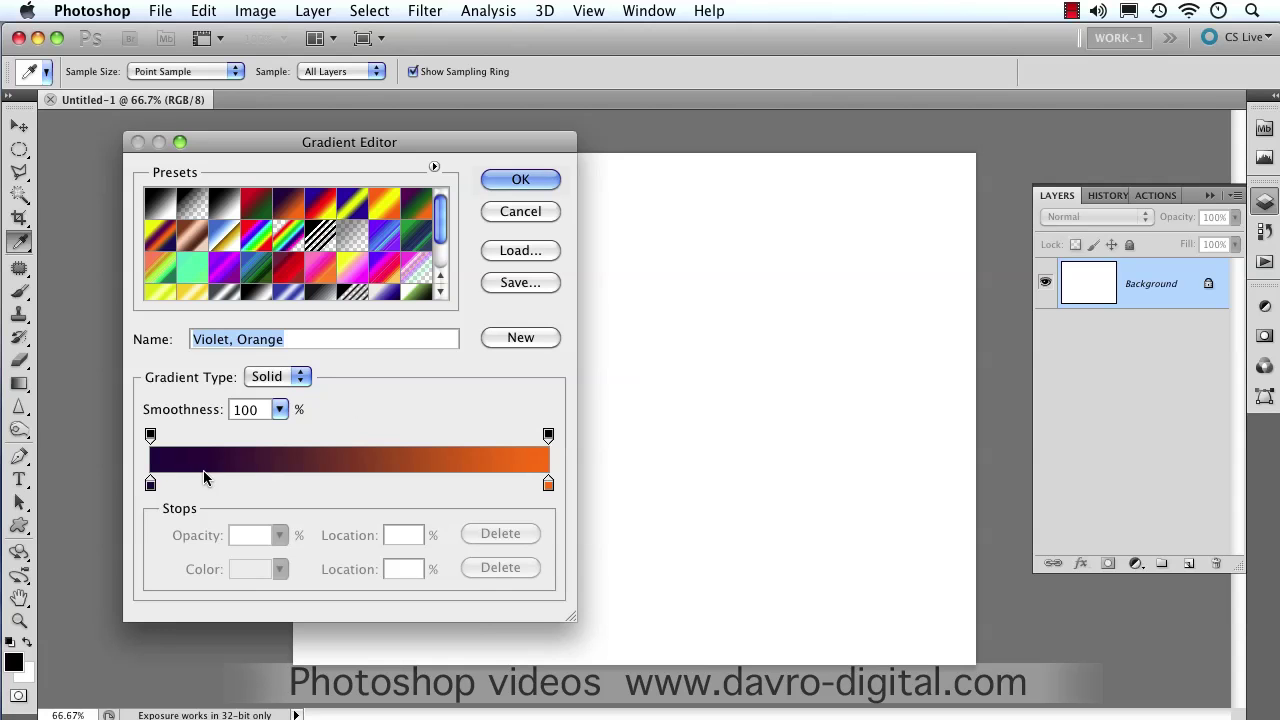
left_click(150, 487)
left_click_drag(148, 487, 292, 487)
left_click(520, 182)
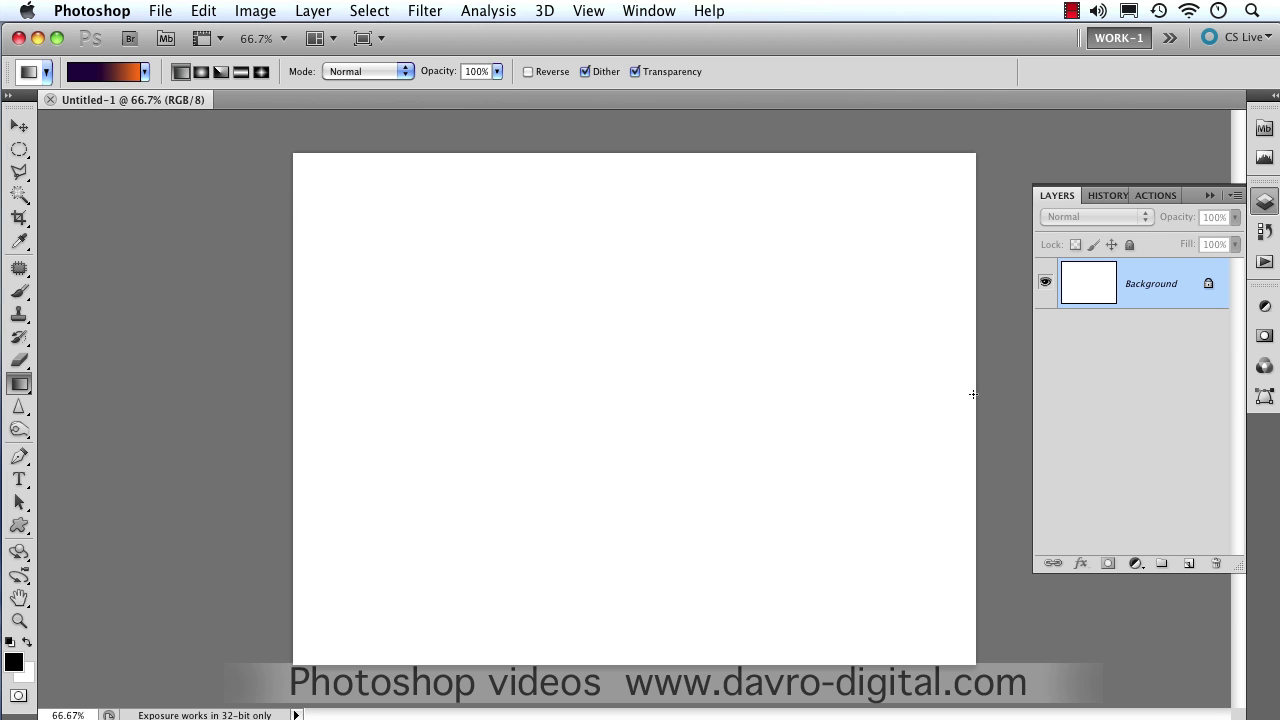
left_click_drag(973, 394, 296, 389)
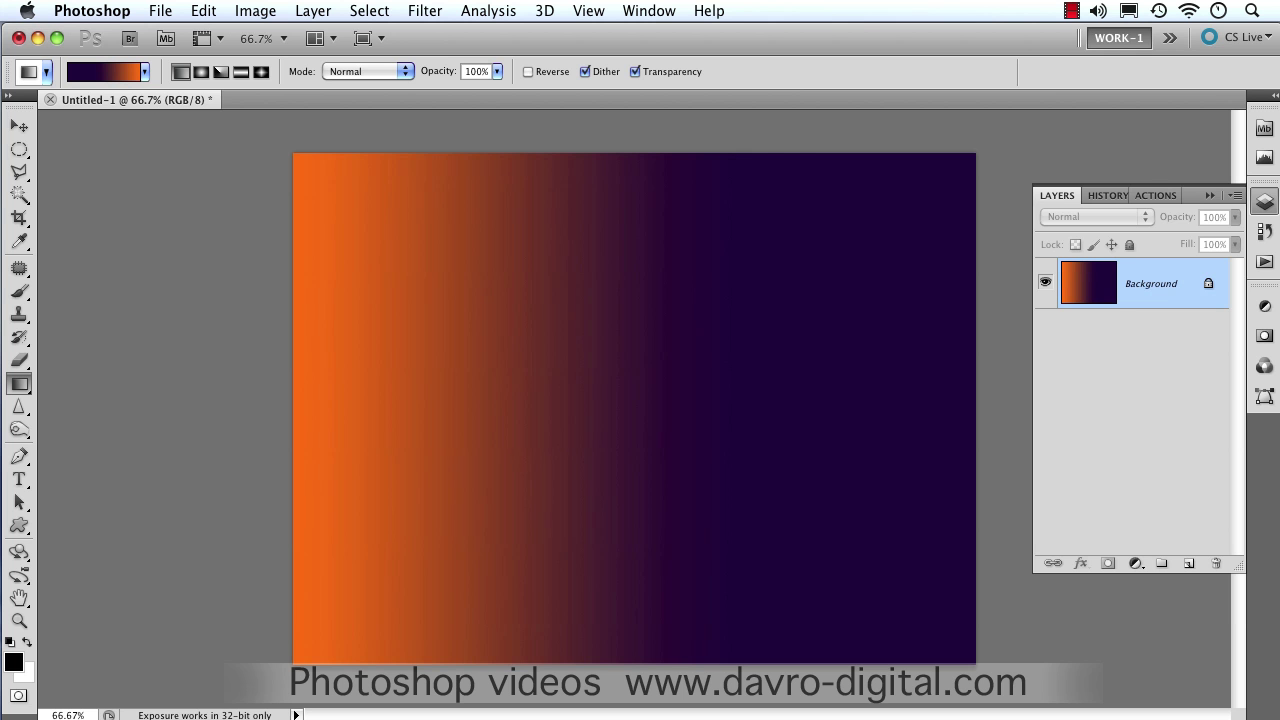
- Add Layer 1 and draw a triangular Polygonal Lasso selection over the purple area
left_click(1190, 566)
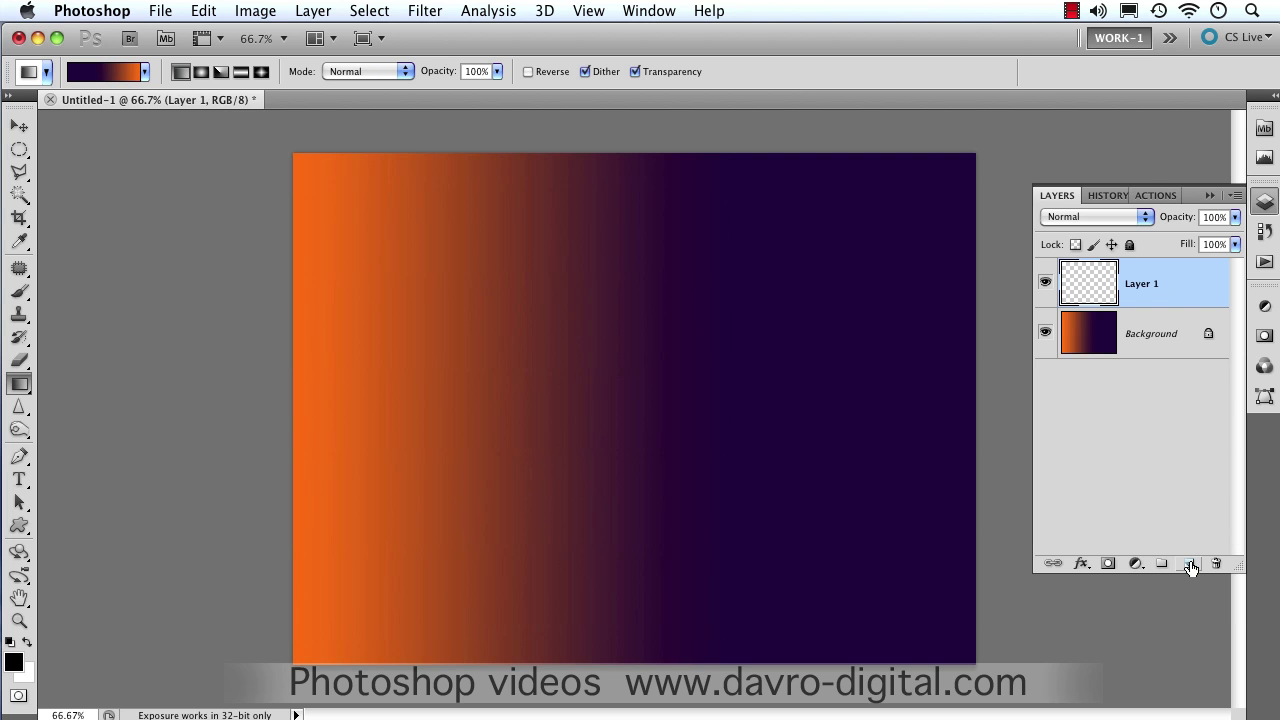
left_click(24, 175)
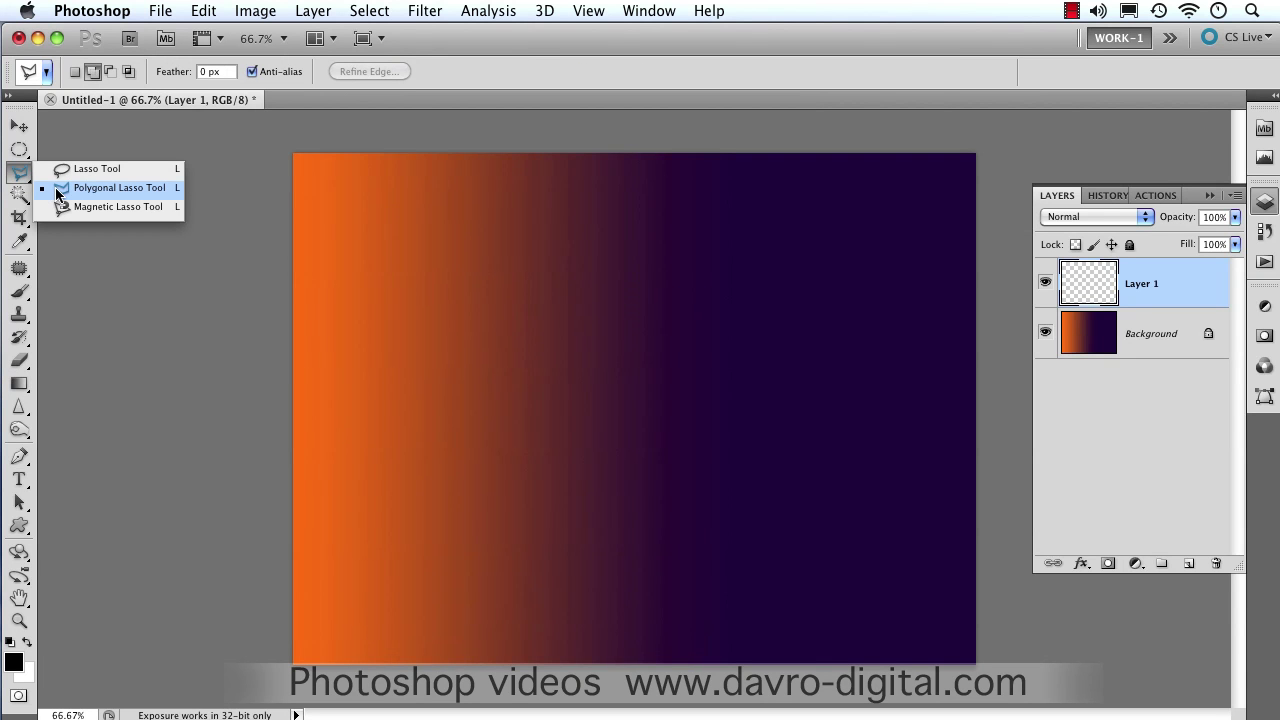
left_click(57, 193)
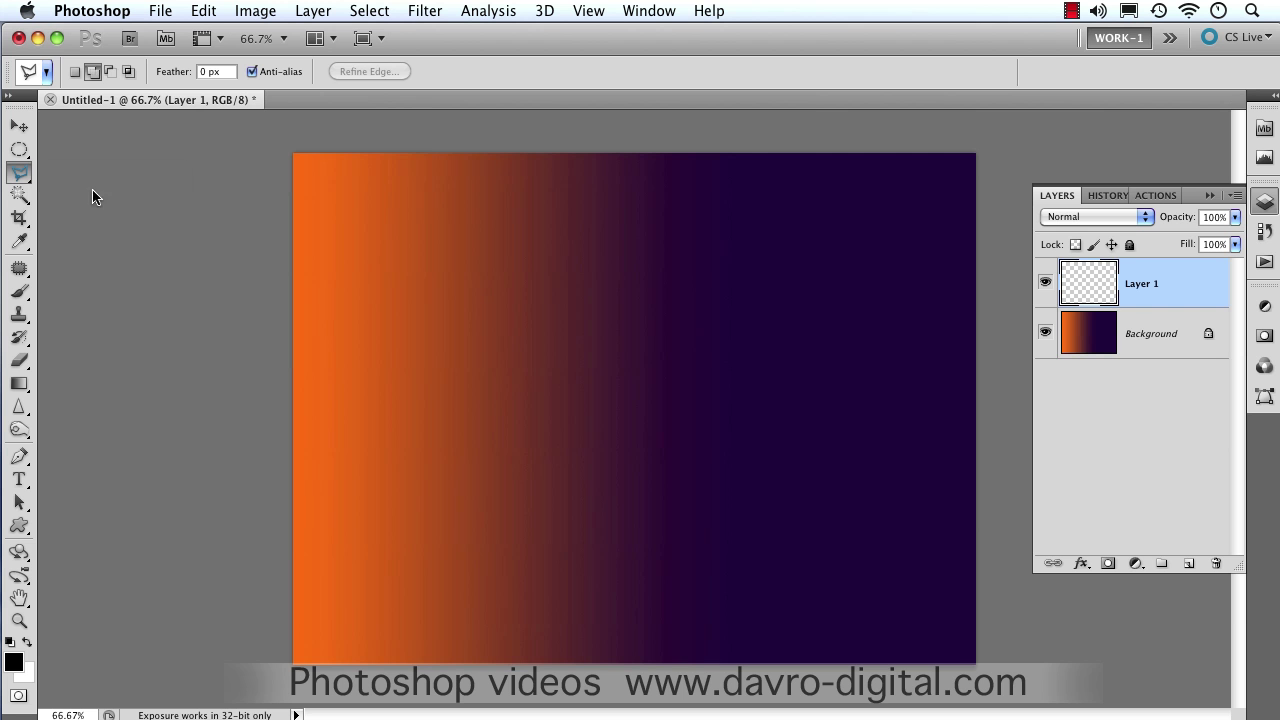
left_click(774, 198)
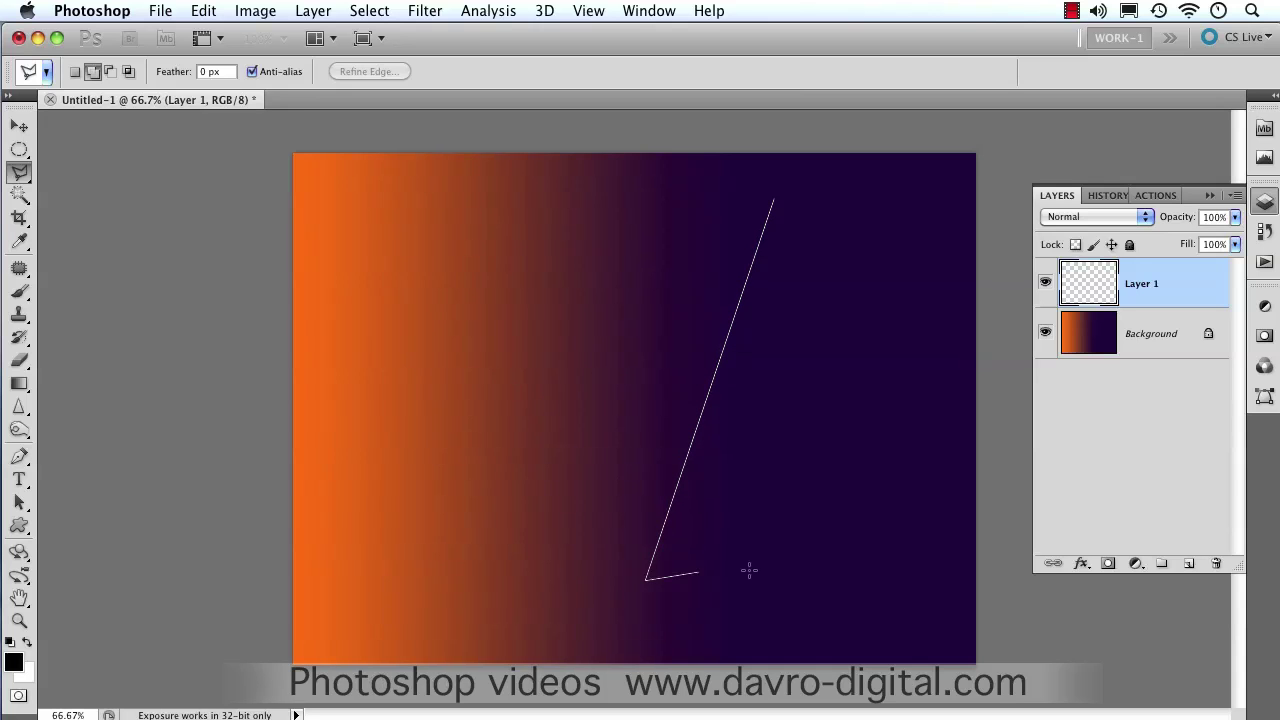
left_click(950, 578)
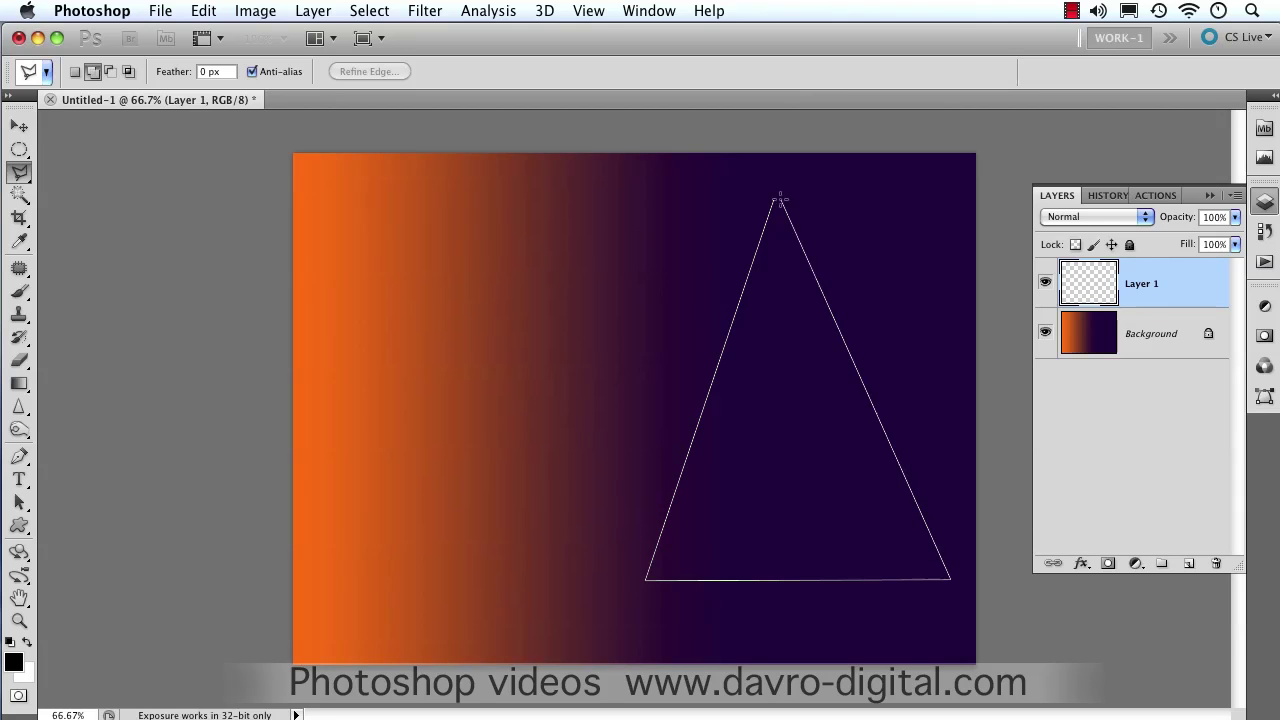
left_click(778, 199)
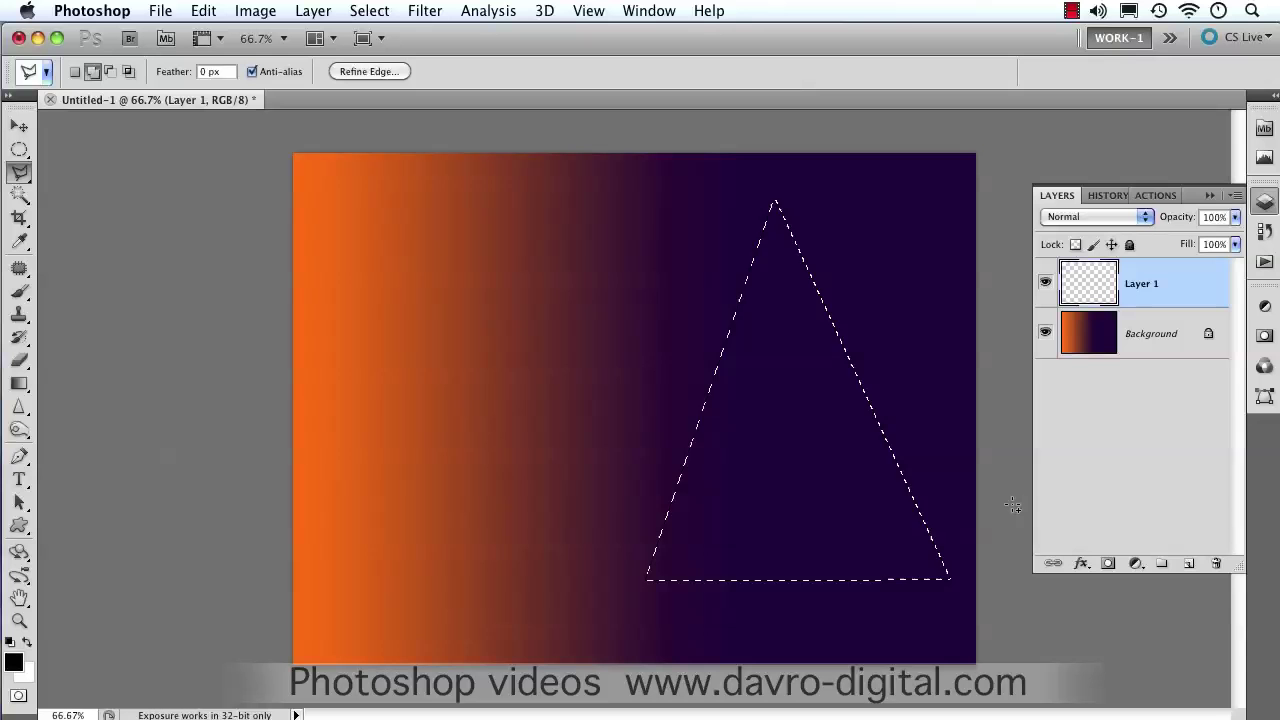
- Convert the triangle selection into a Work Path from the Paths panel
left_click(1263, 397)
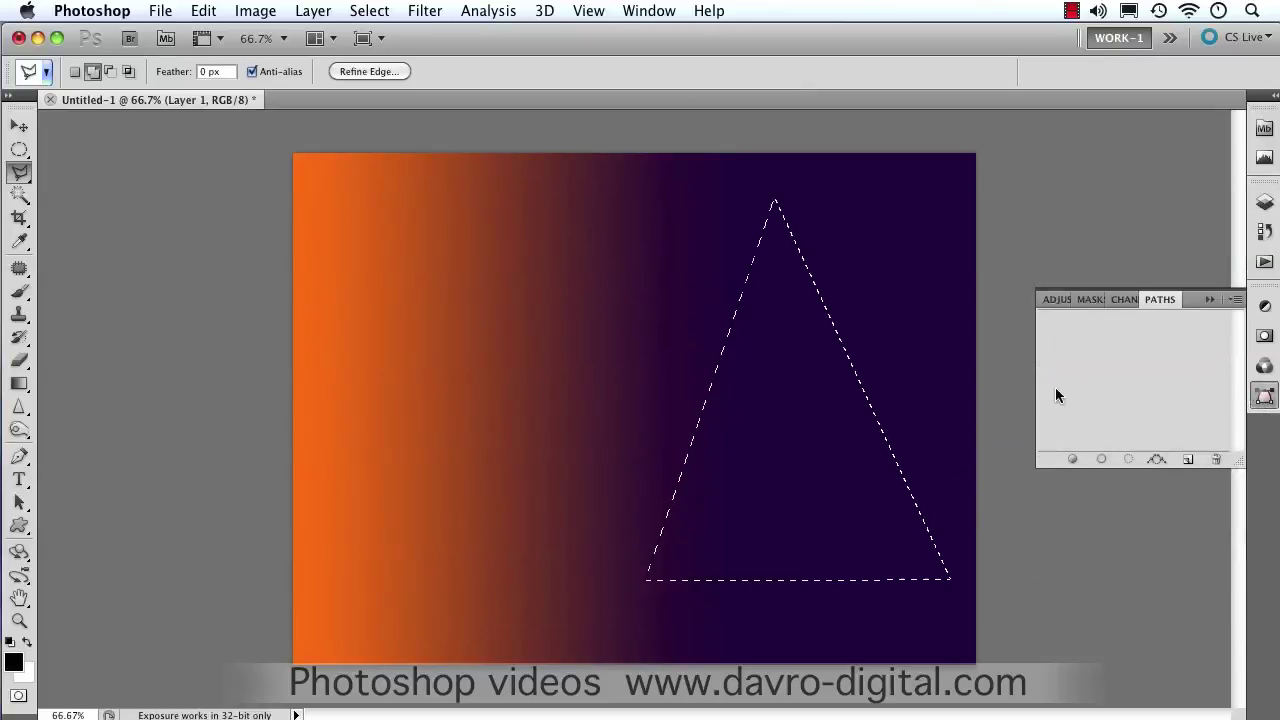
left_click(649, 10)
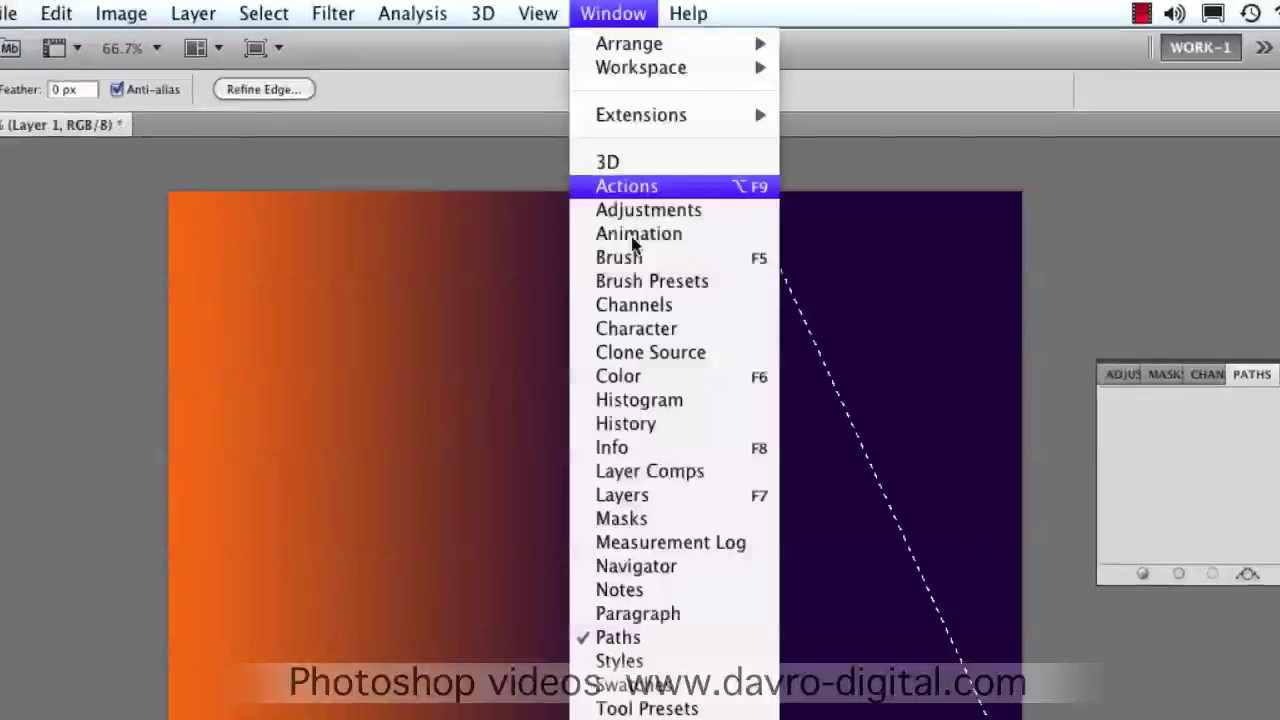
left_click(1225, 520)
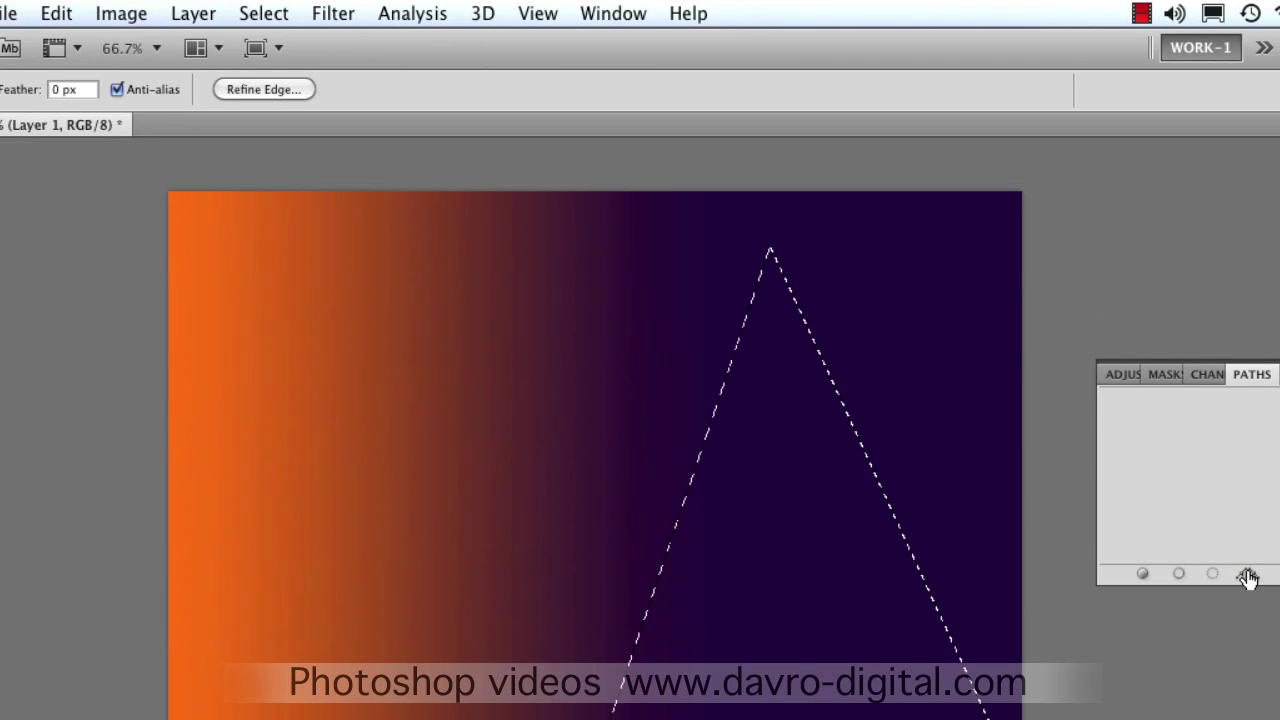
left_click(1248, 576)
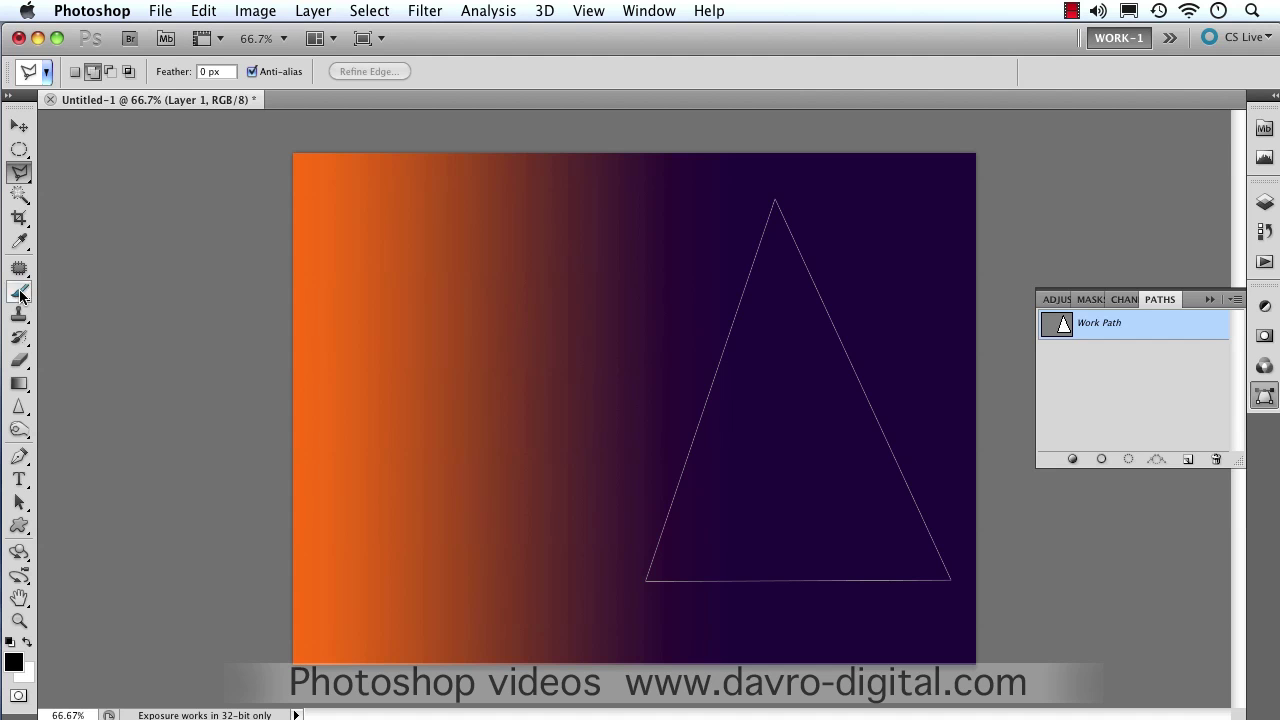
- Select the Brush tool with the cross-shaped 48 brush tip preset
left_click(22, 294)
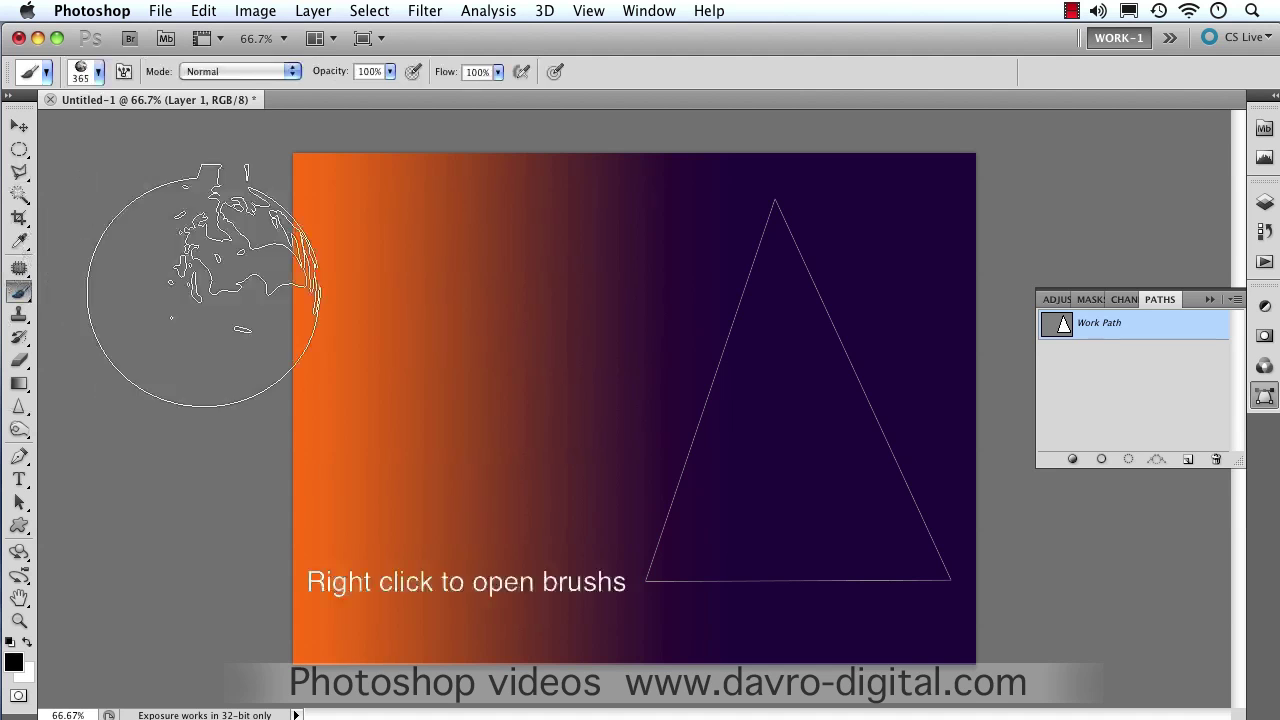
right_click(421, 301)
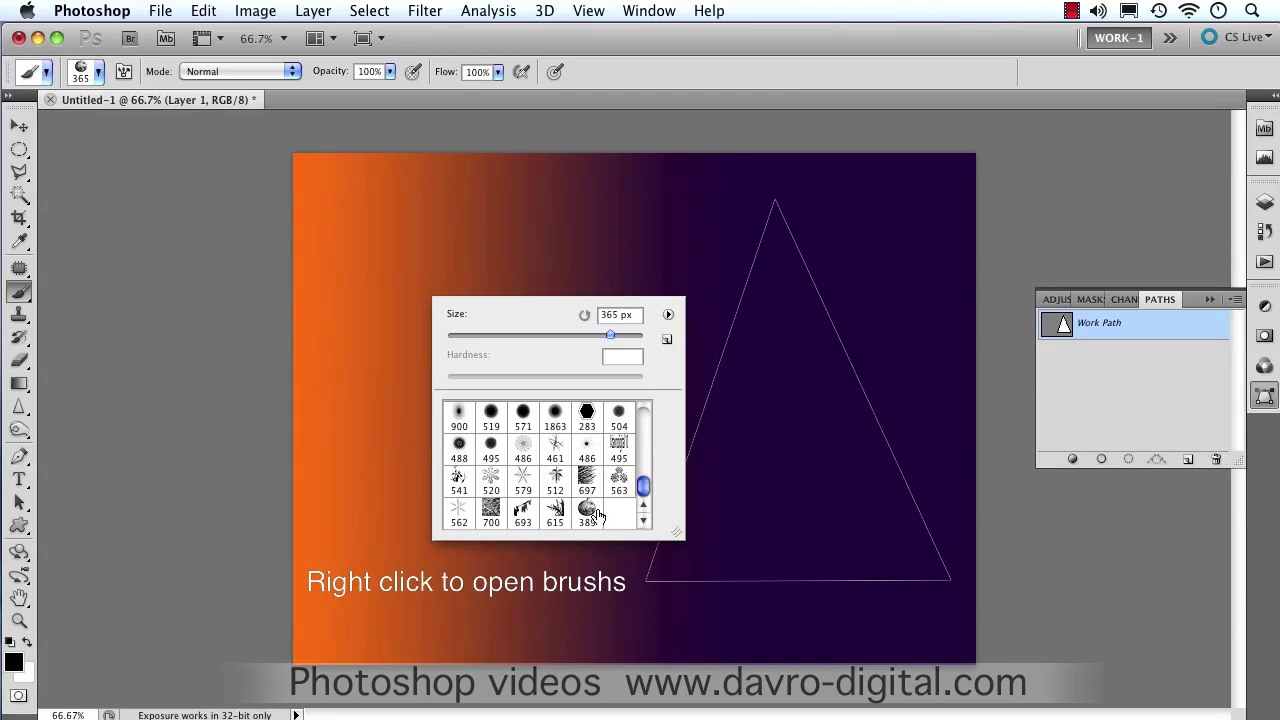
left_click_drag(645, 492, 650, 457)
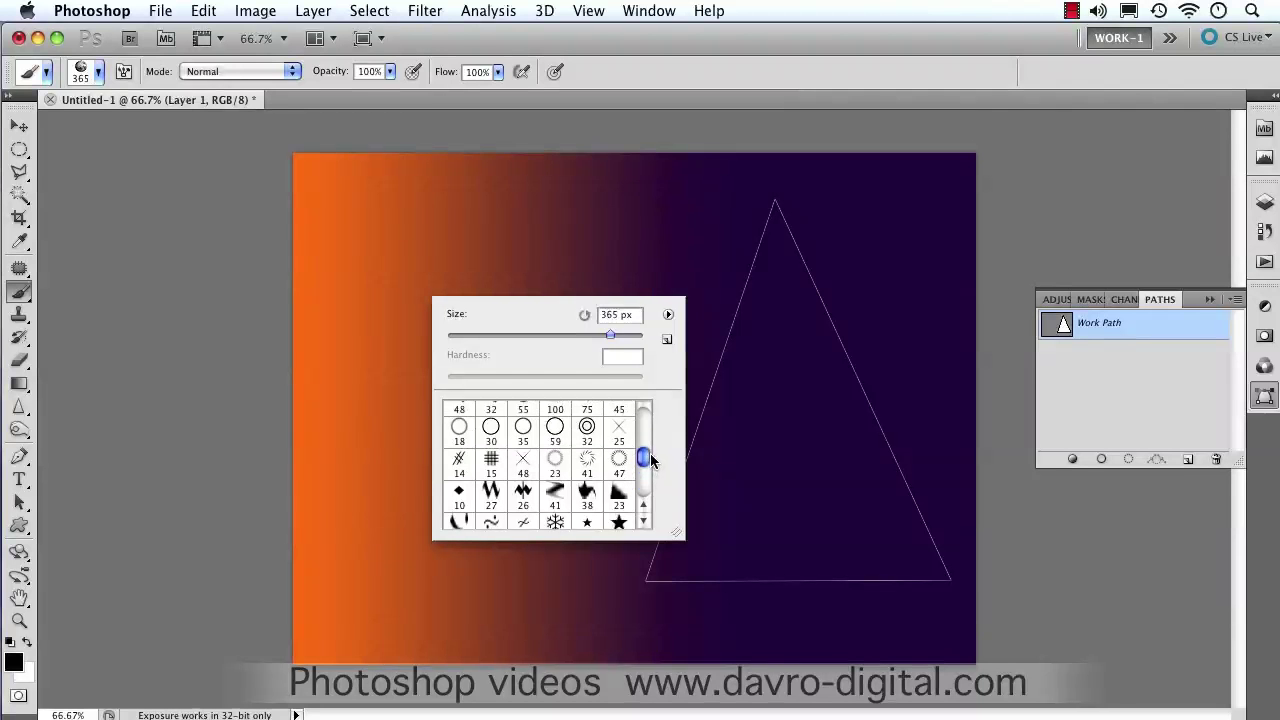
left_click(521, 463)
left_click(151, 260)
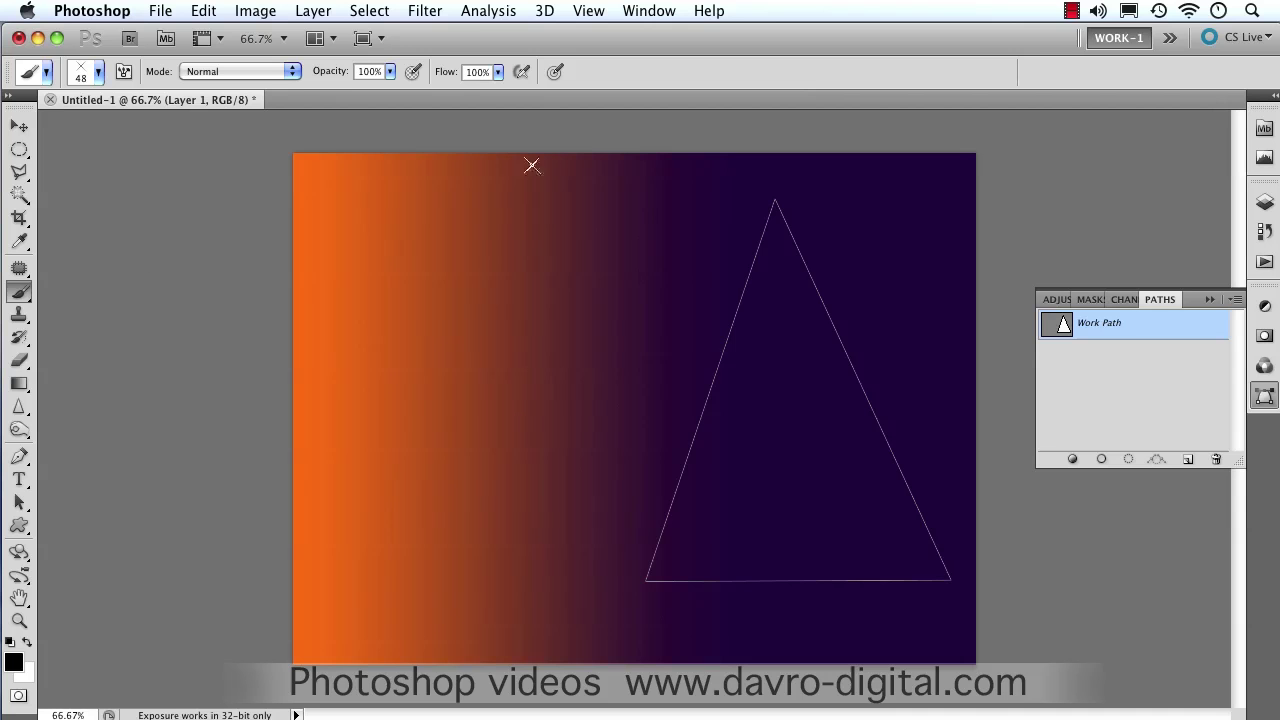
right_click(535, 160)
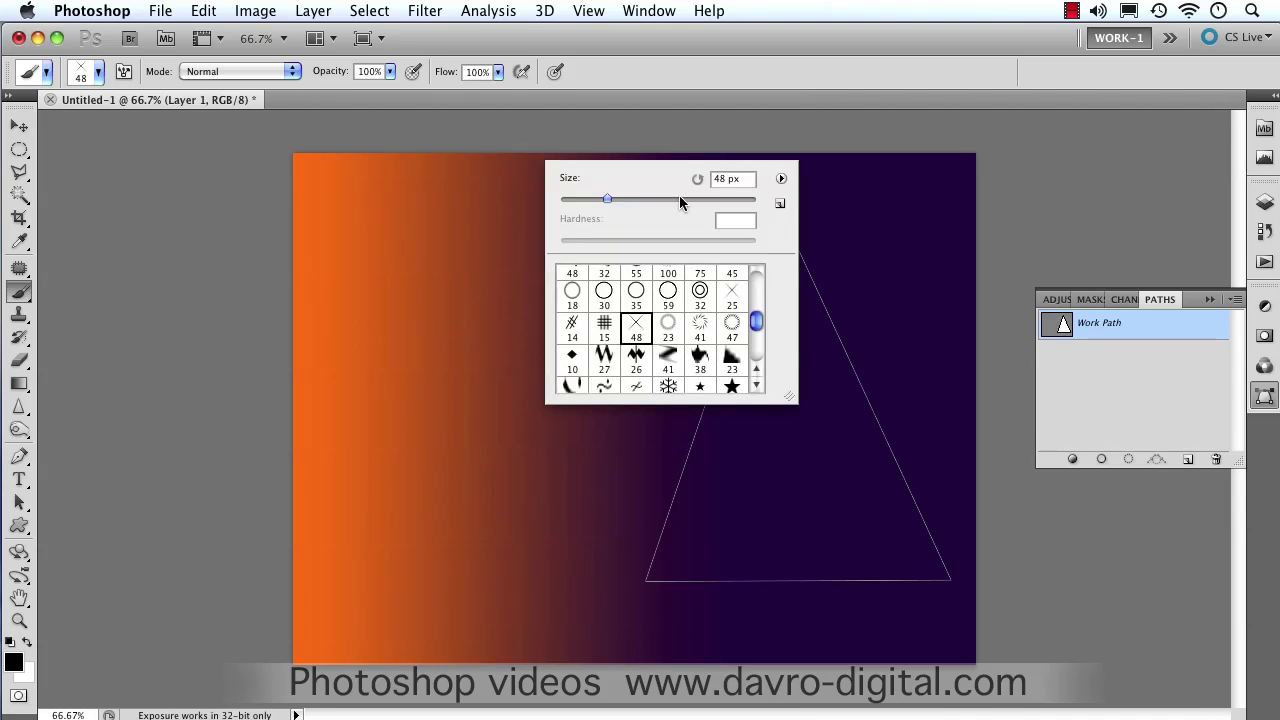
left_click(782, 180)
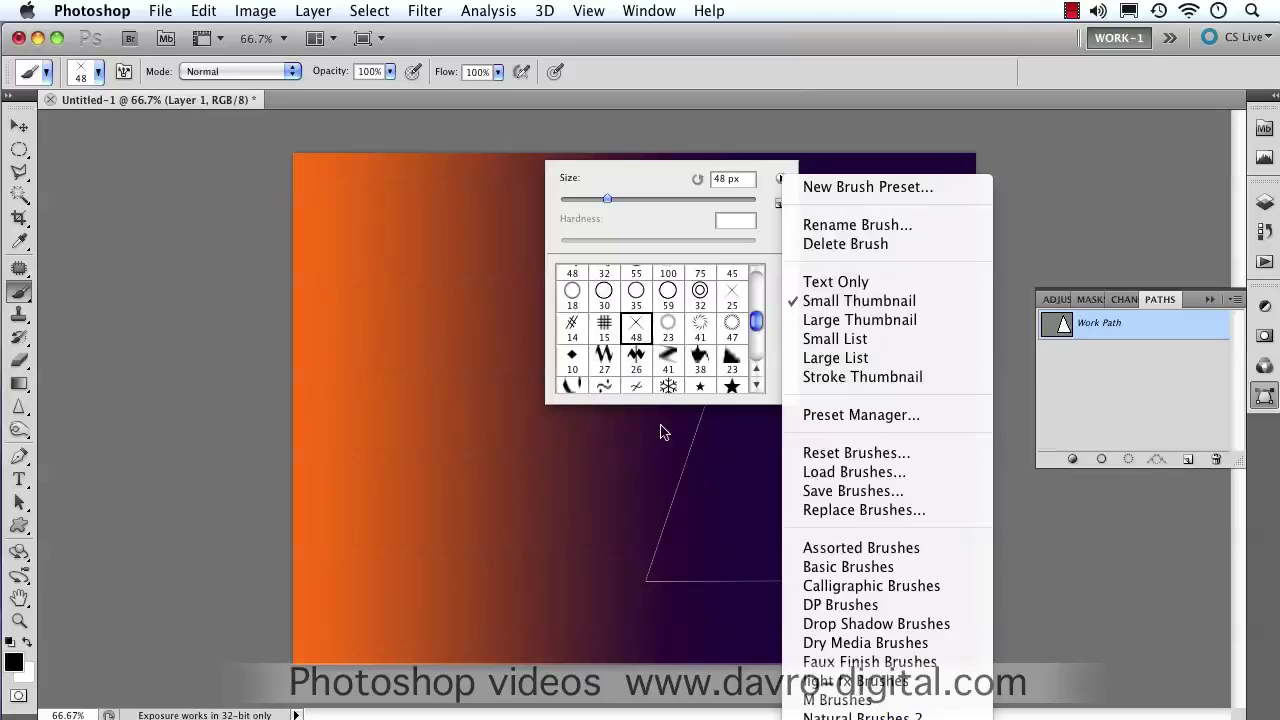
left_click(208, 350)
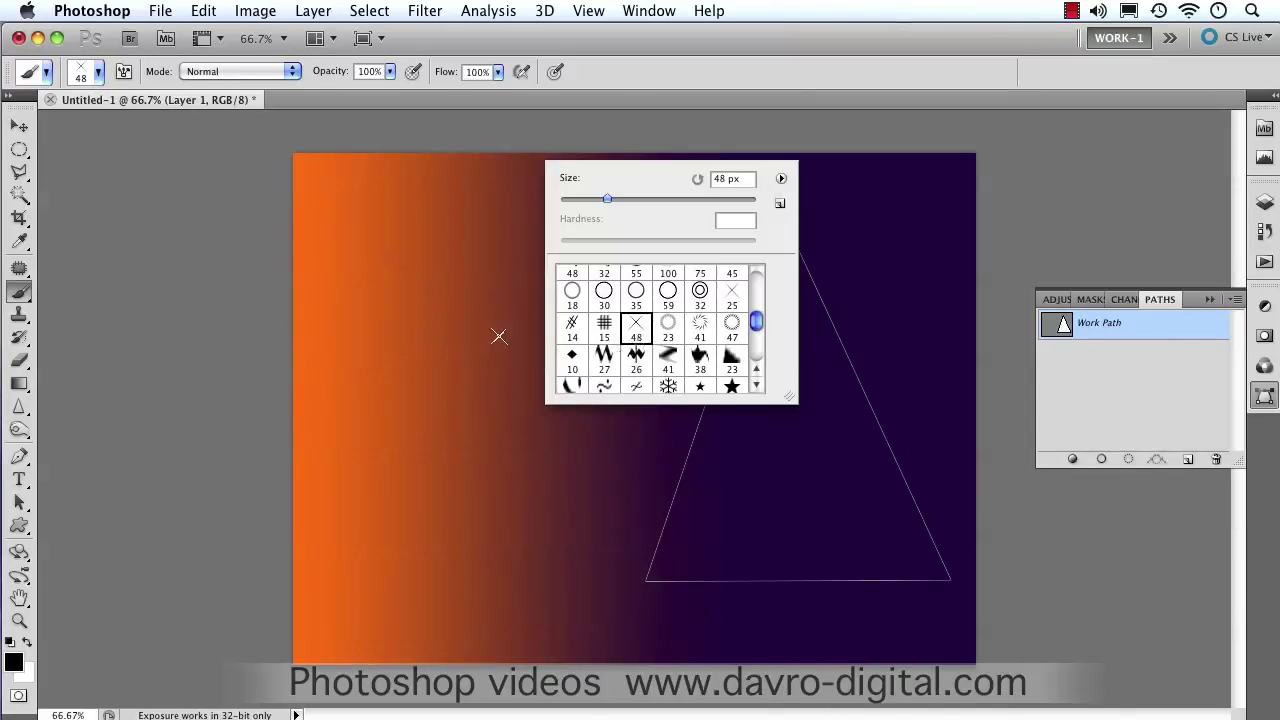
left_click(170, 327)
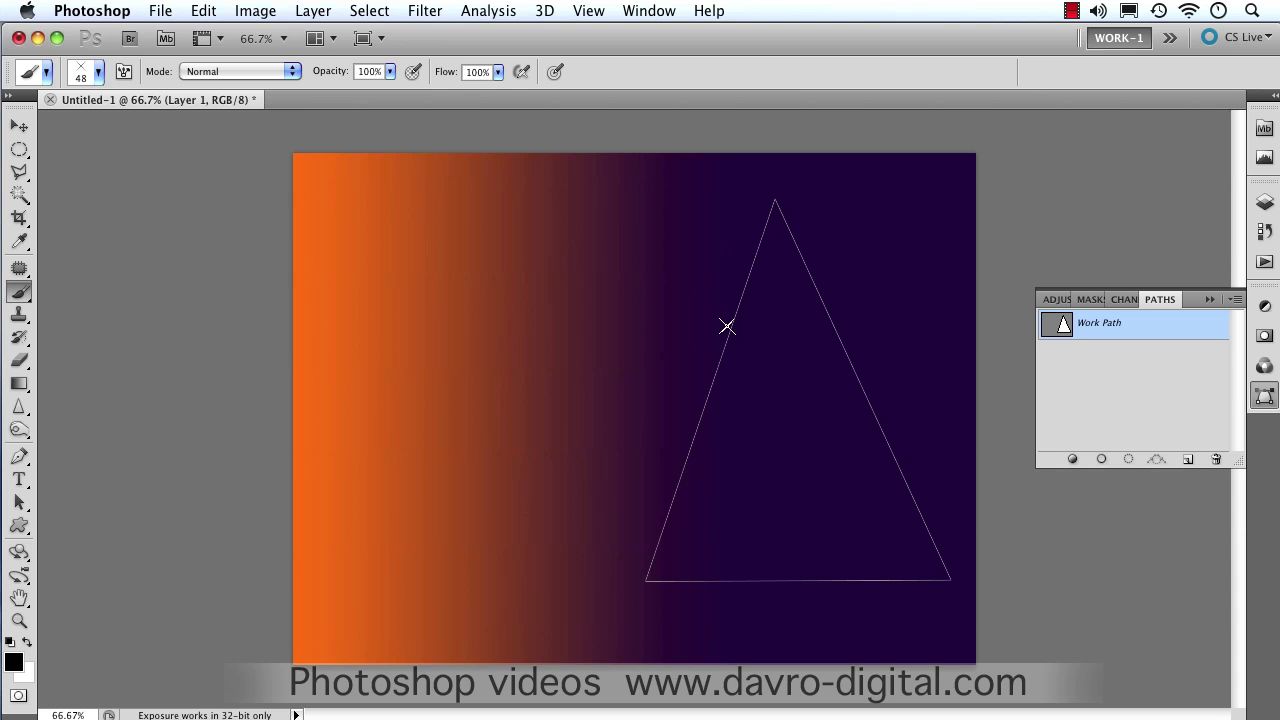
- Set the brush tip to 69 px size and 95% spacing, with white as foreground
left_click(125, 77)
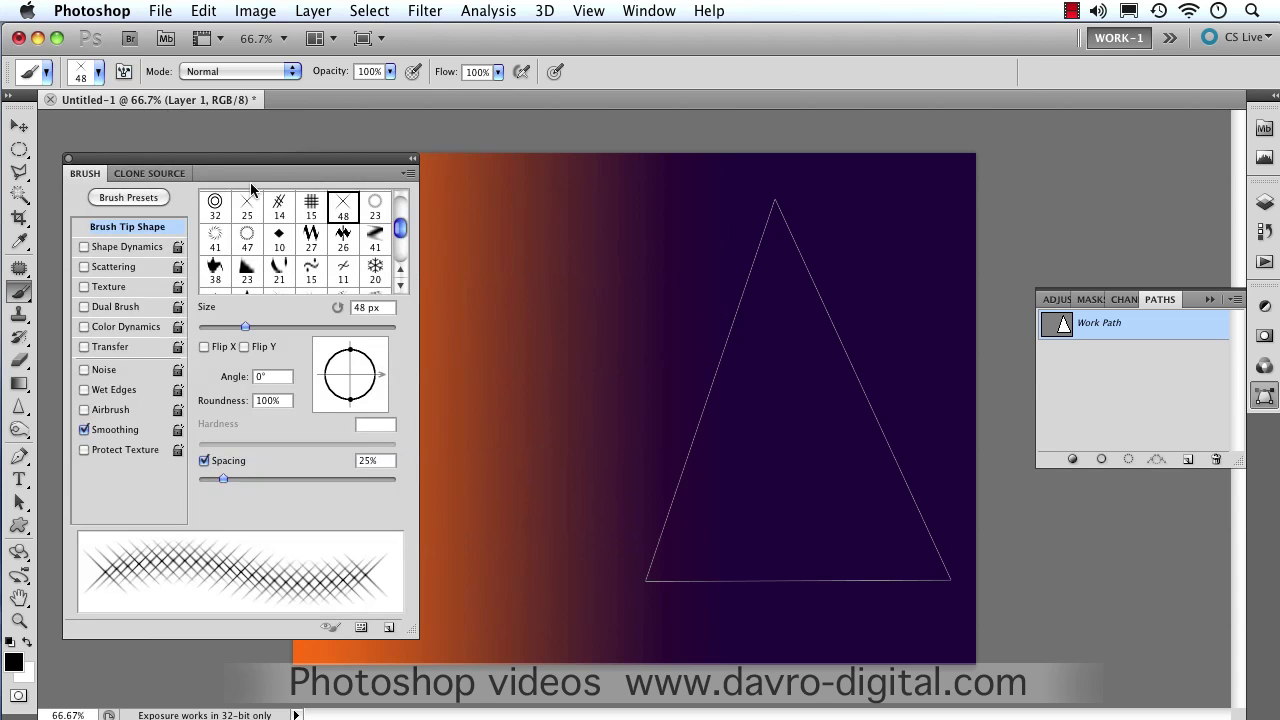
left_click_drag(247, 333, 262, 331)
left_click_drag(222, 477, 290, 482)
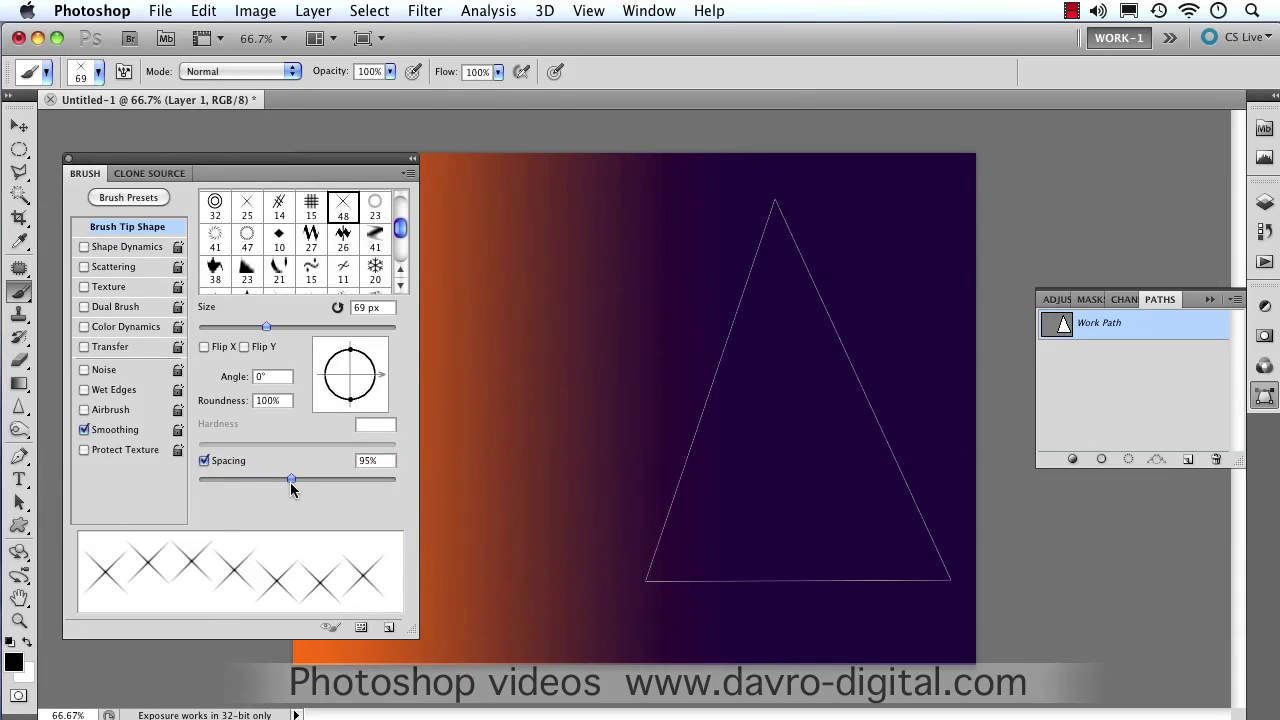
left_click(28, 645)
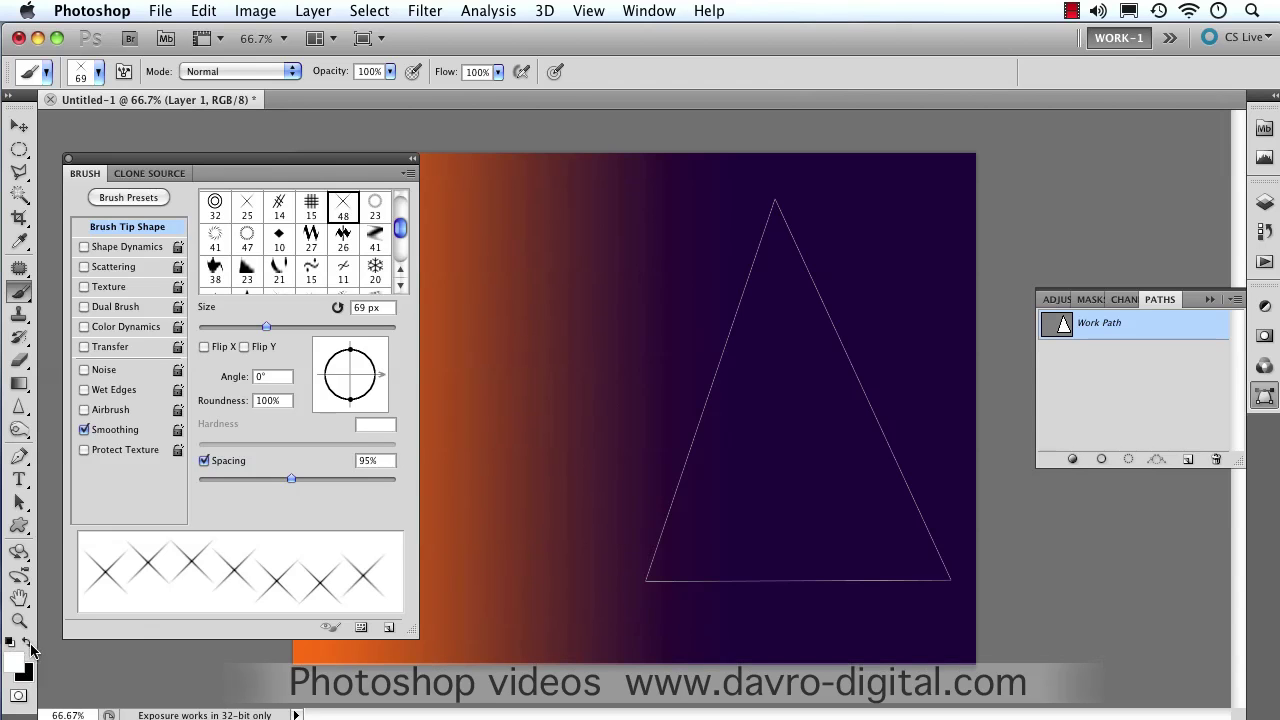
- Stroke the triangle work path with the white sparkle brush on Layer 1
left_click(22, 505)
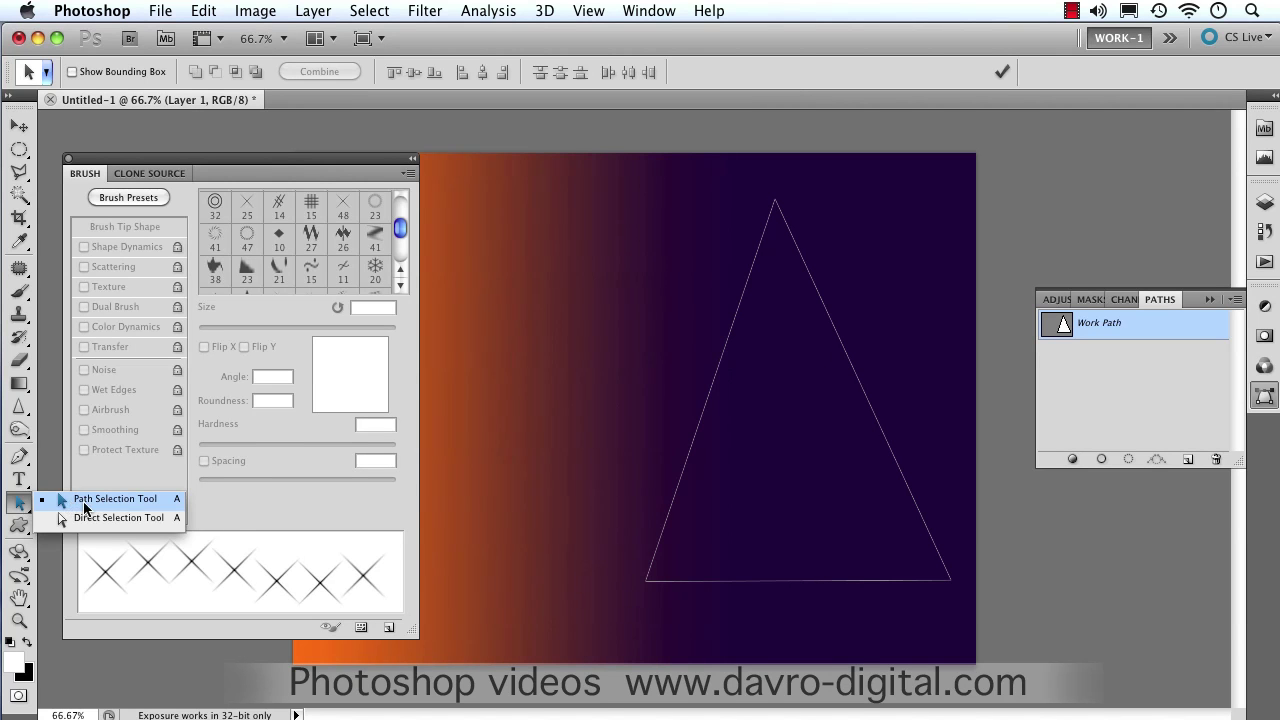
left_click(86, 500)
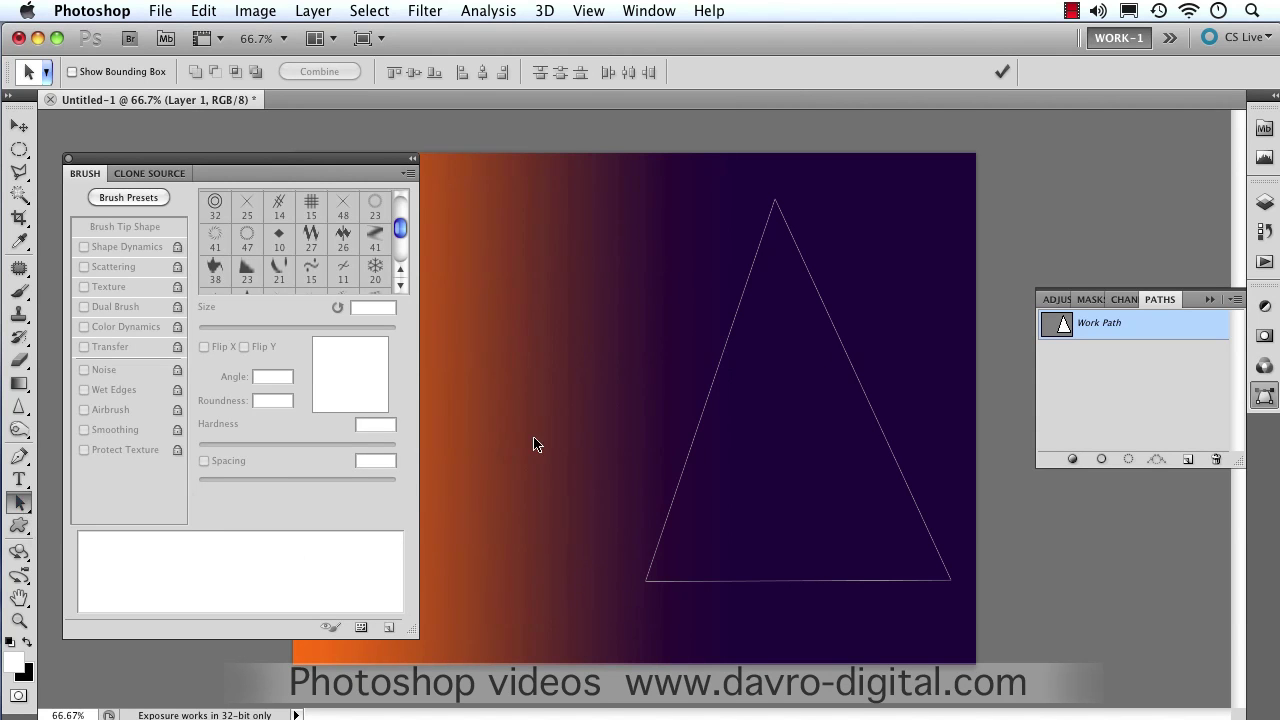
right_click(720, 368)
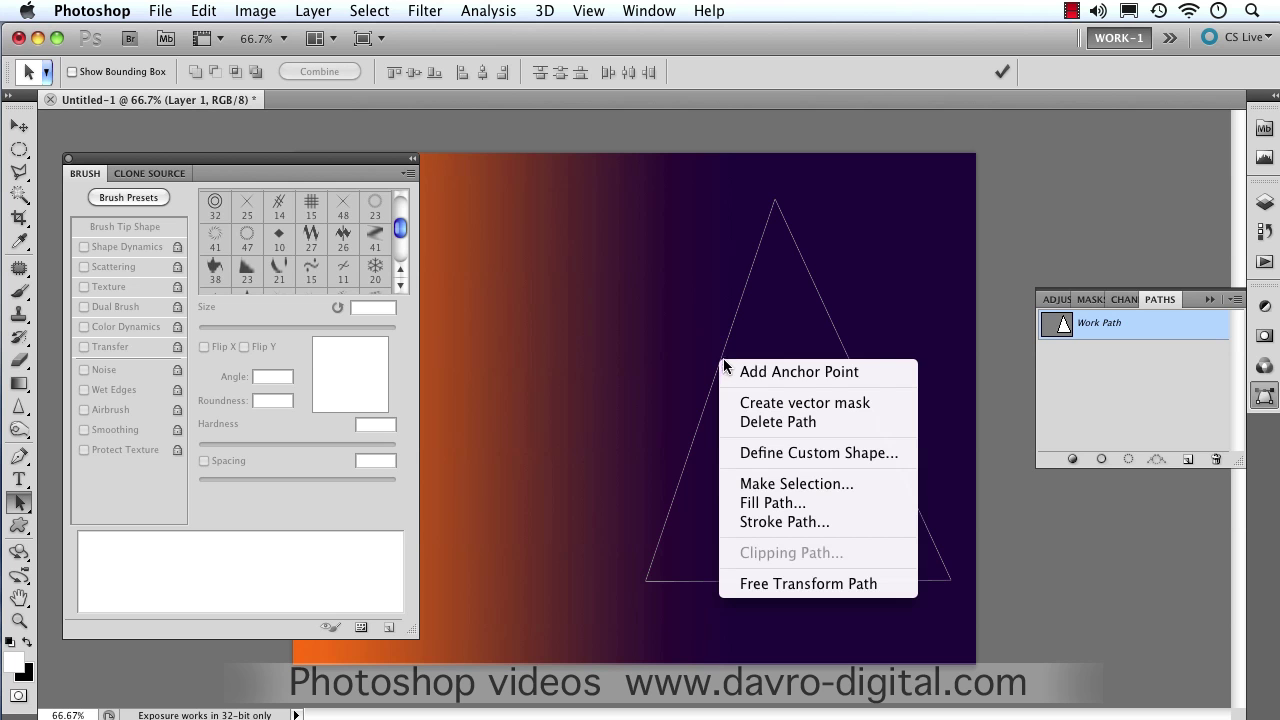
left_click(762, 522)
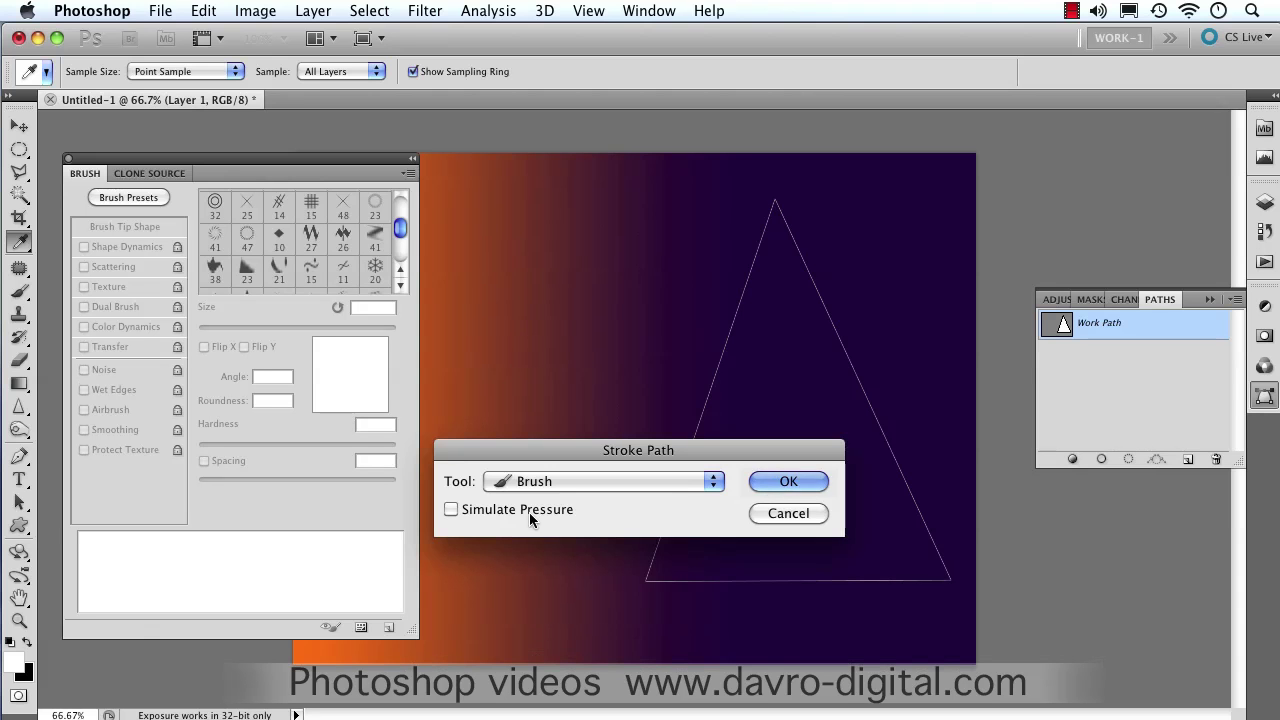
left_click(792, 482)
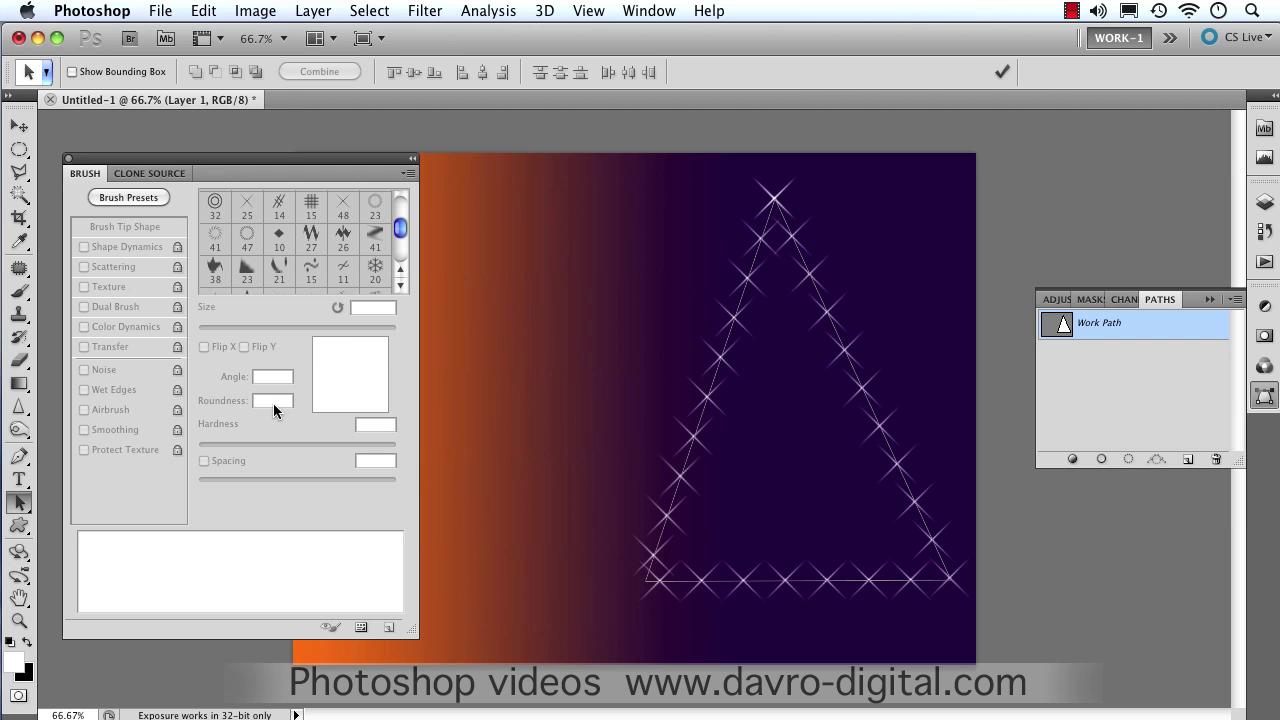
left_click(19, 291)
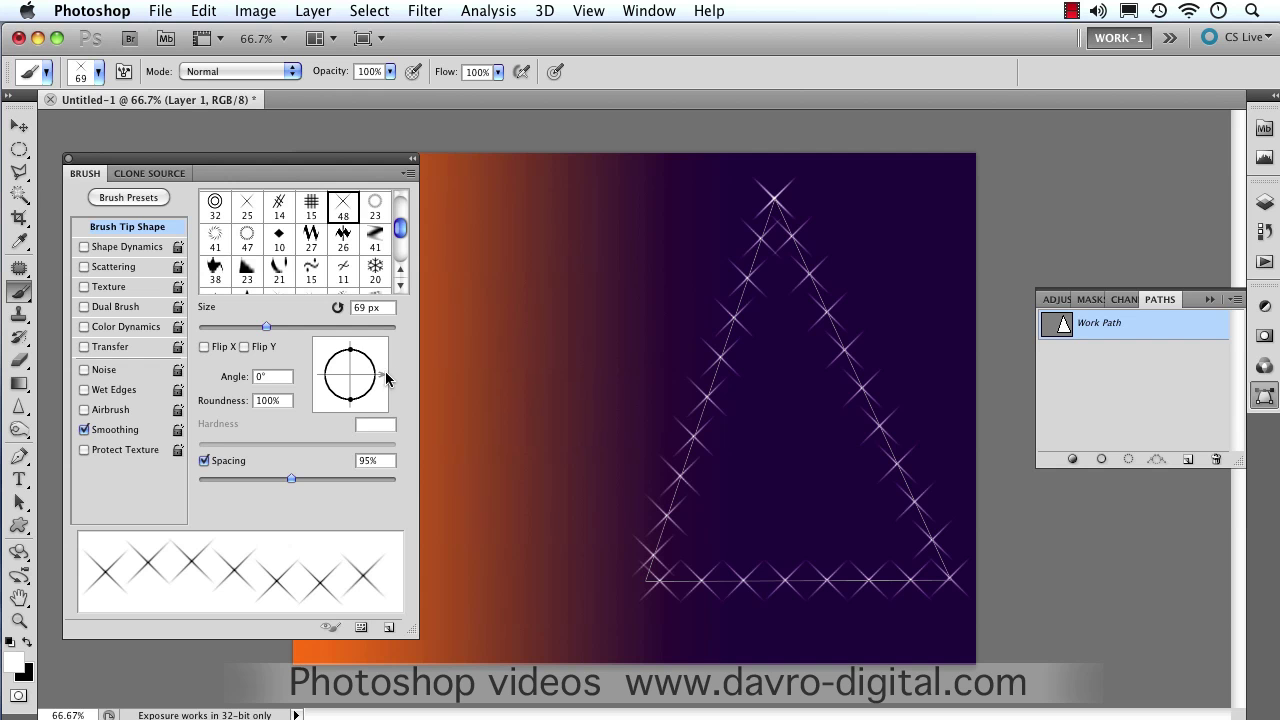
- Rotate the sparkle tip to -45° and stroke the triangle path again with the brush
left_click_drag(386, 378, 377, 404)
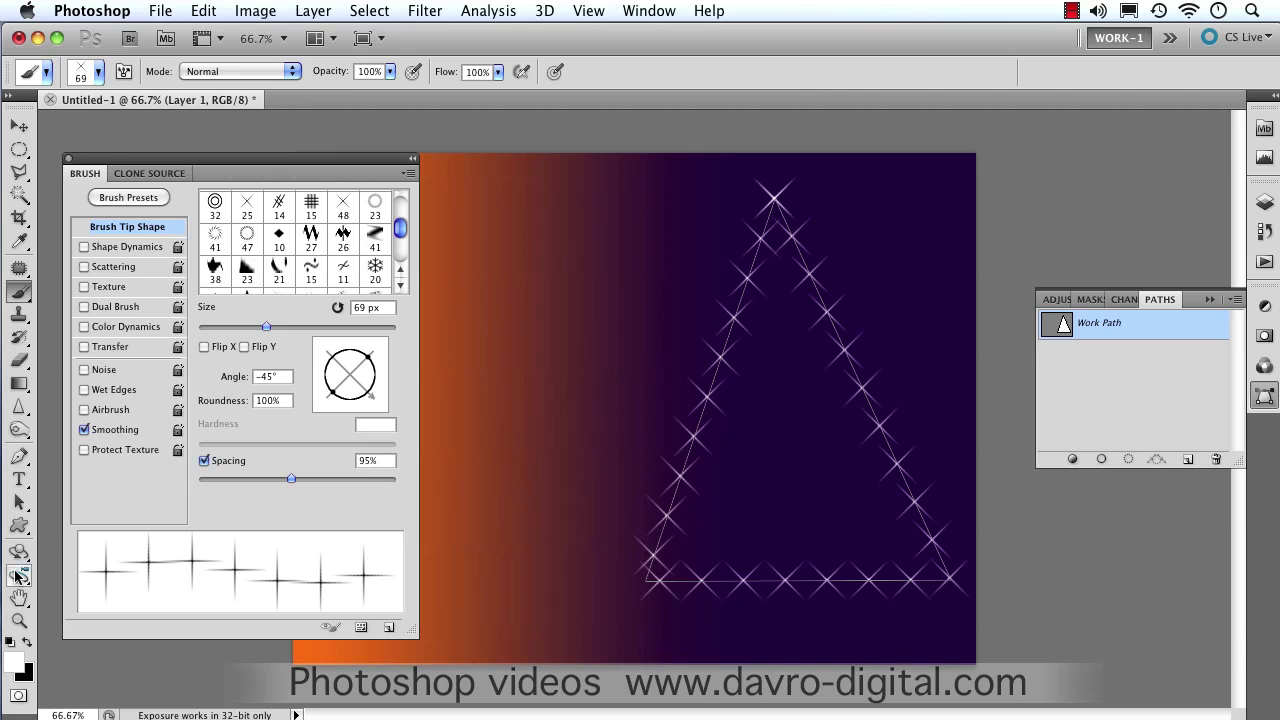
left_click(29, 507)
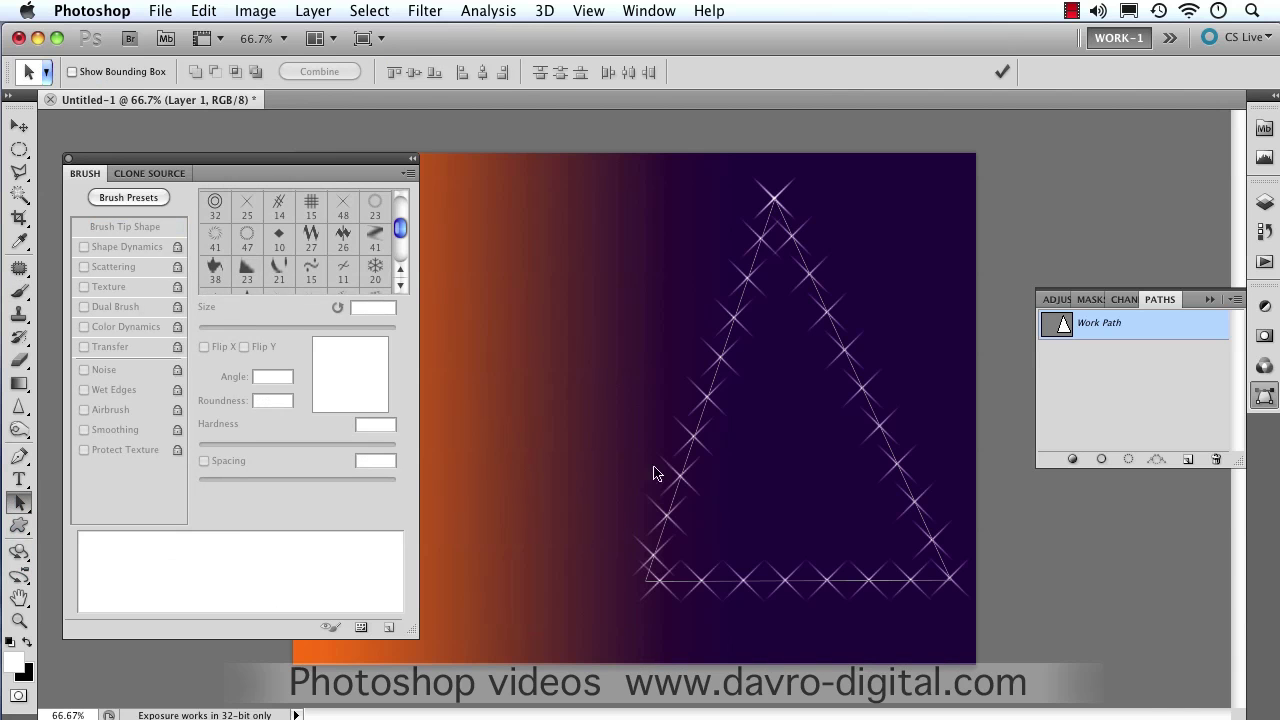
right_click(693, 443)
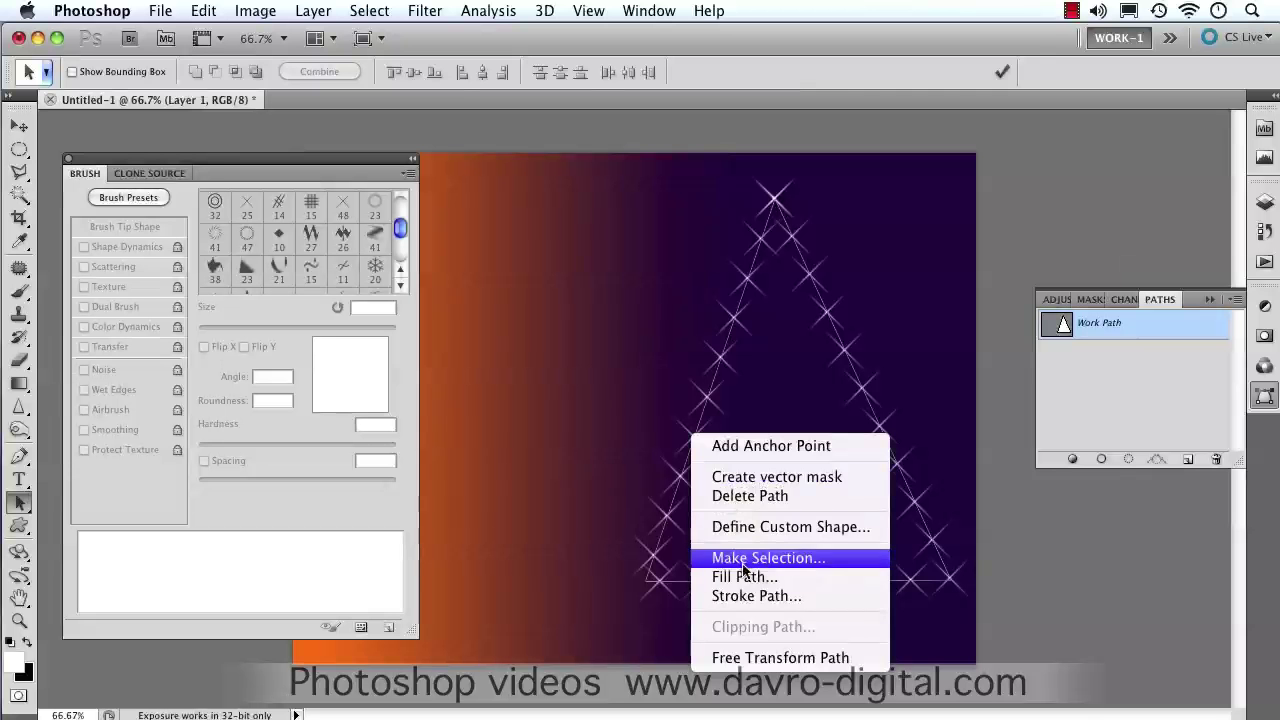
left_click(745, 597)
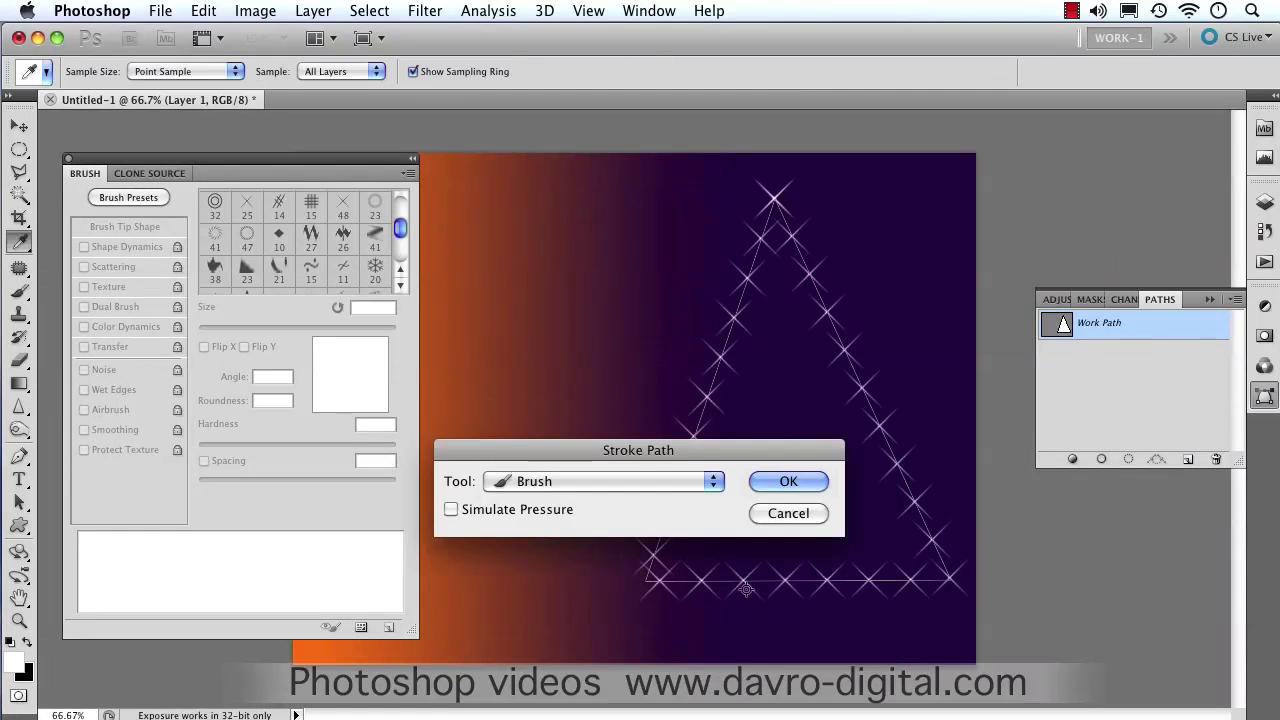
left_click(789, 482)
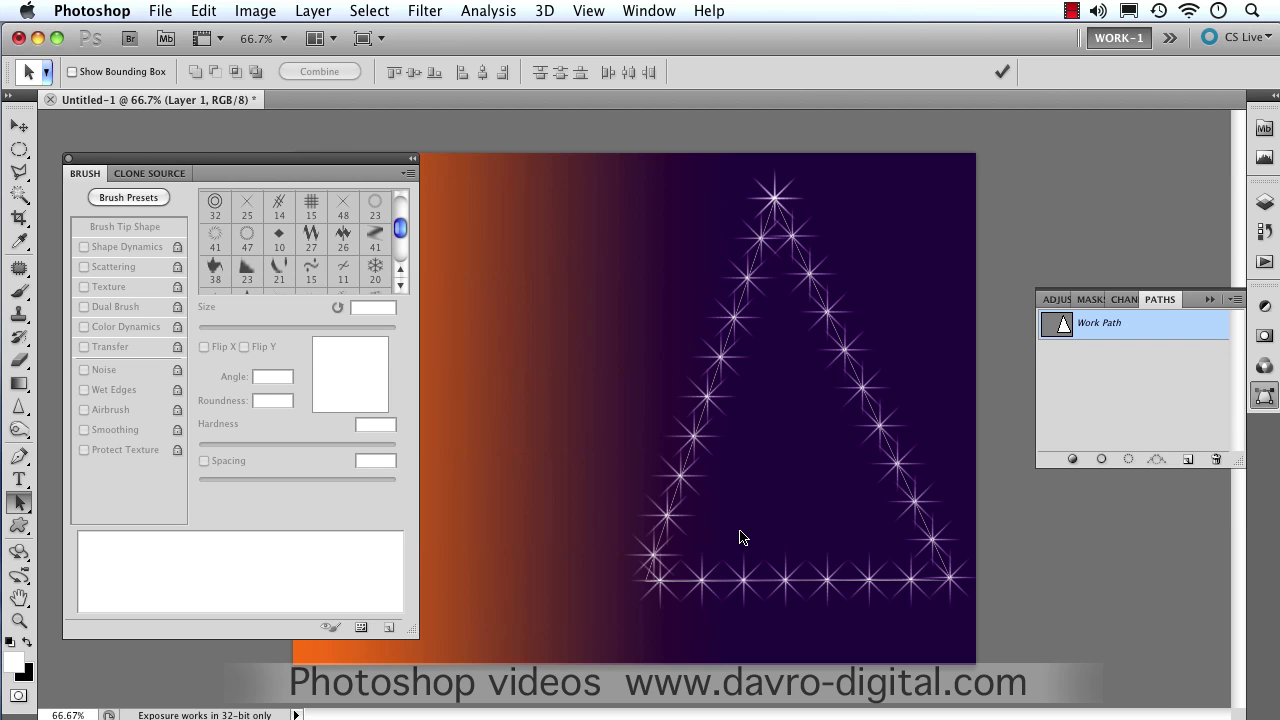
- Create Path 1 and pen a curving spiral zigzagging from the top star down to the tree base
left_click(1189, 460)
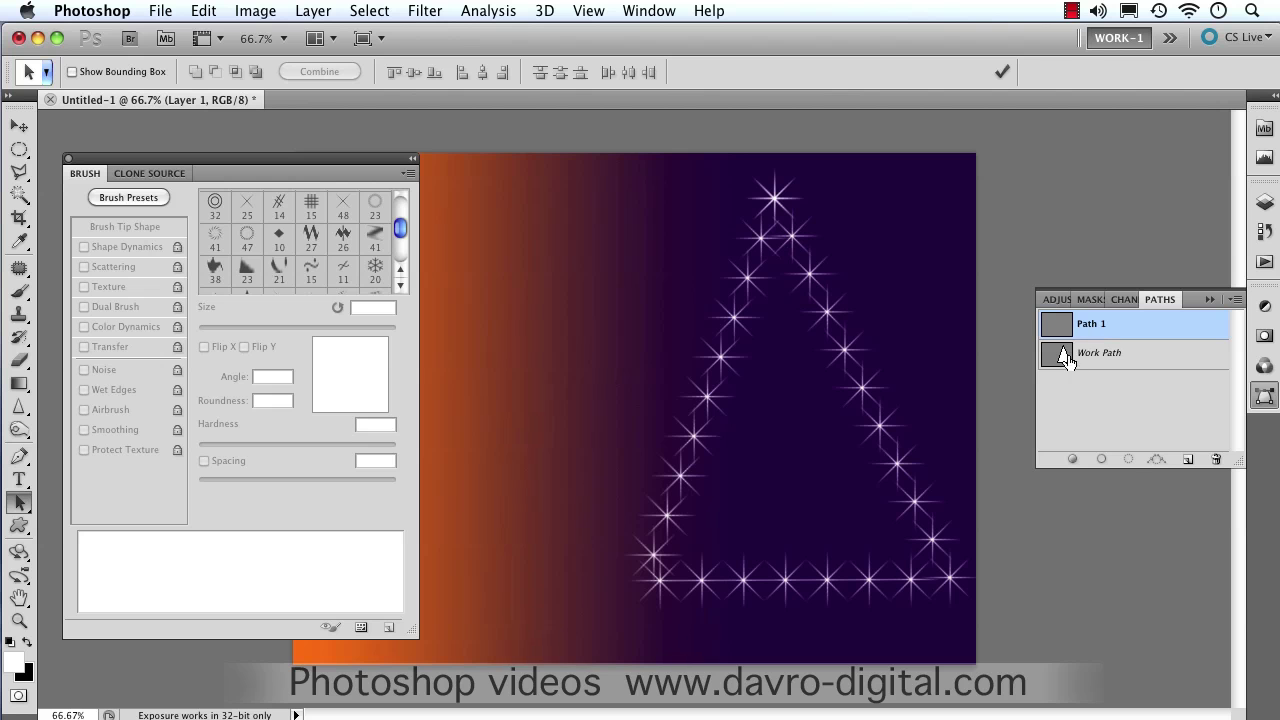
mouse_move(1068, 360)
left_mouse_down()
mouse_move(1096, 331)
mouse_move(1086, 360)
left_mouse_up()
left_click(19, 456)
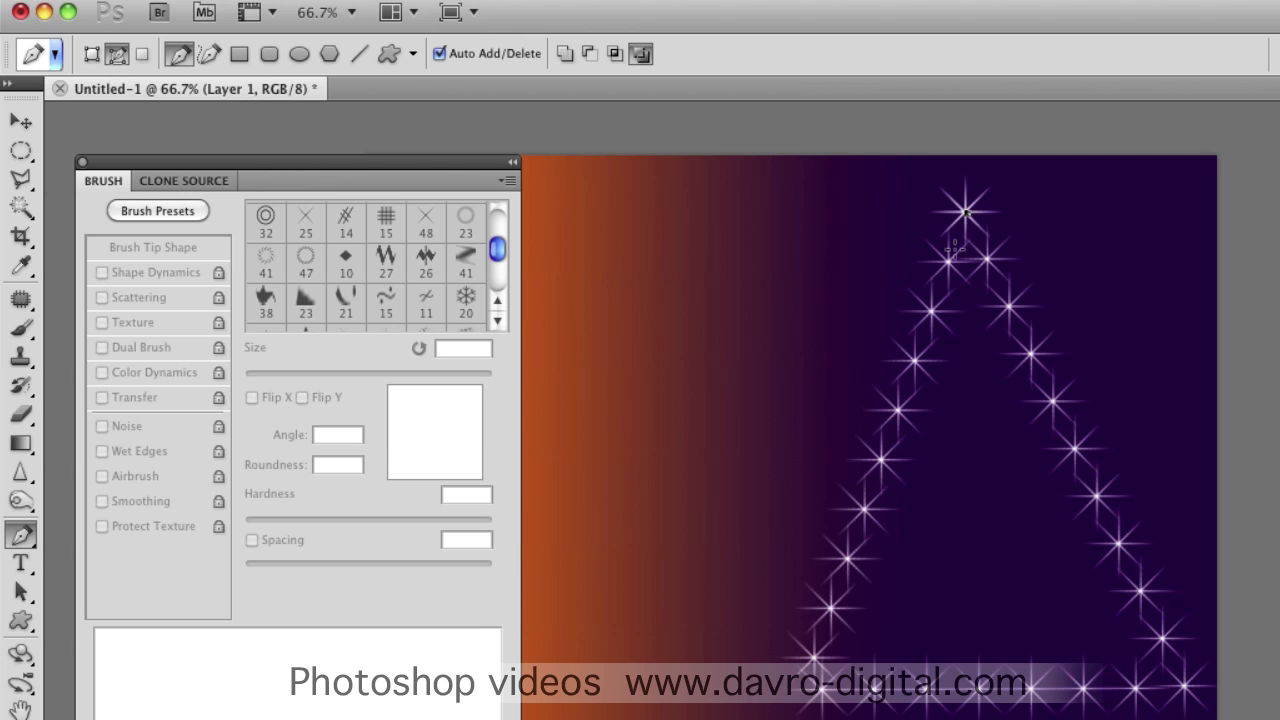
left_click(970, 309)
left_click_drag(970, 309, 815, 357)
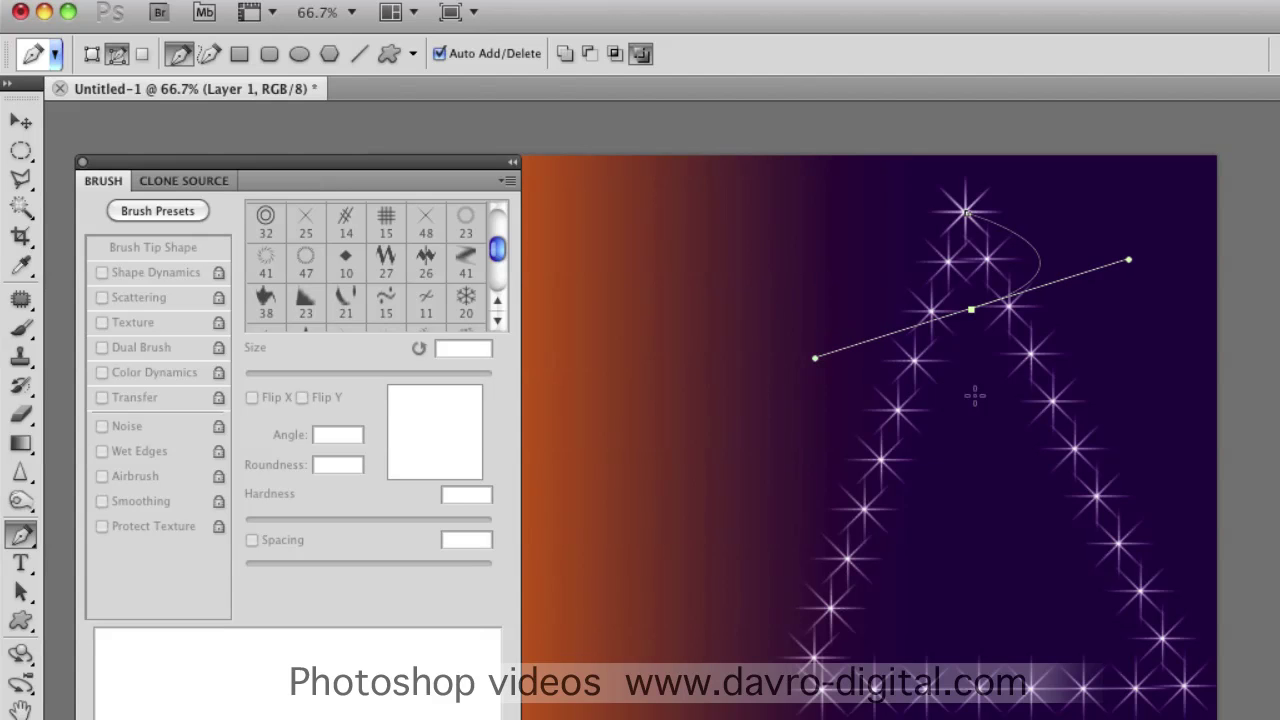
left_click_drag(975, 397, 1035, 392)
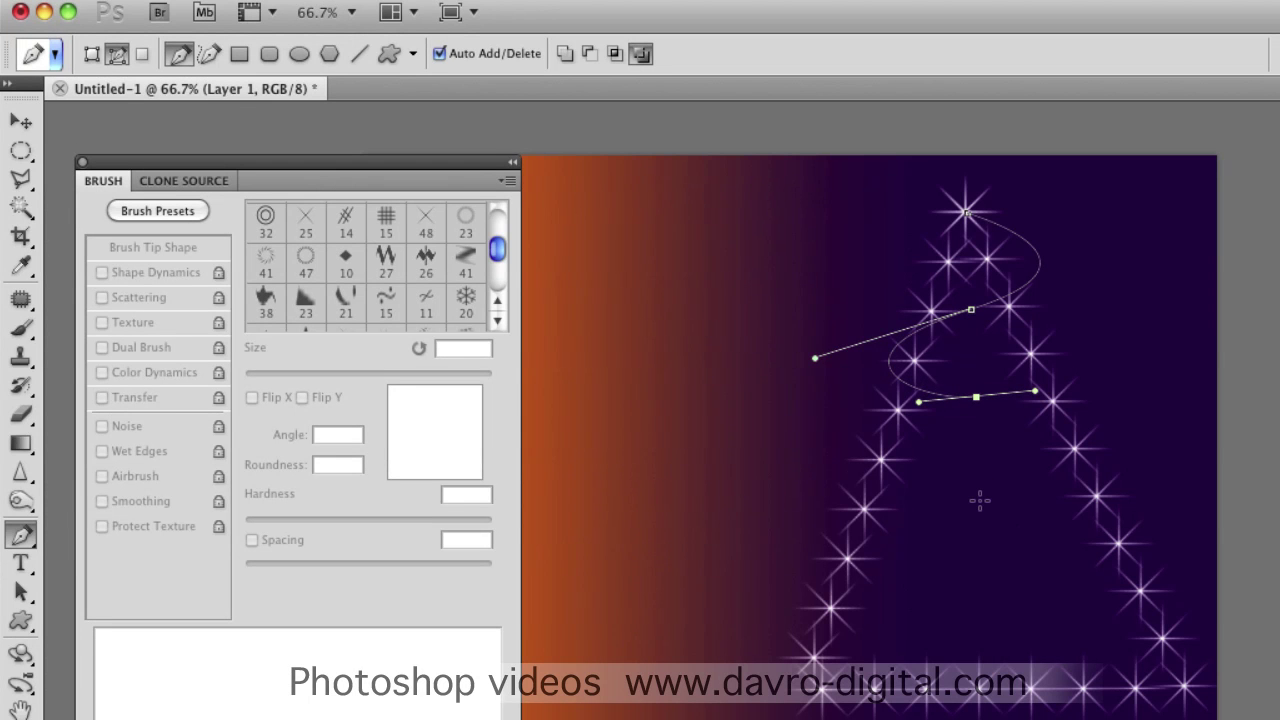
left_click_drag(983, 506, 691, 534)
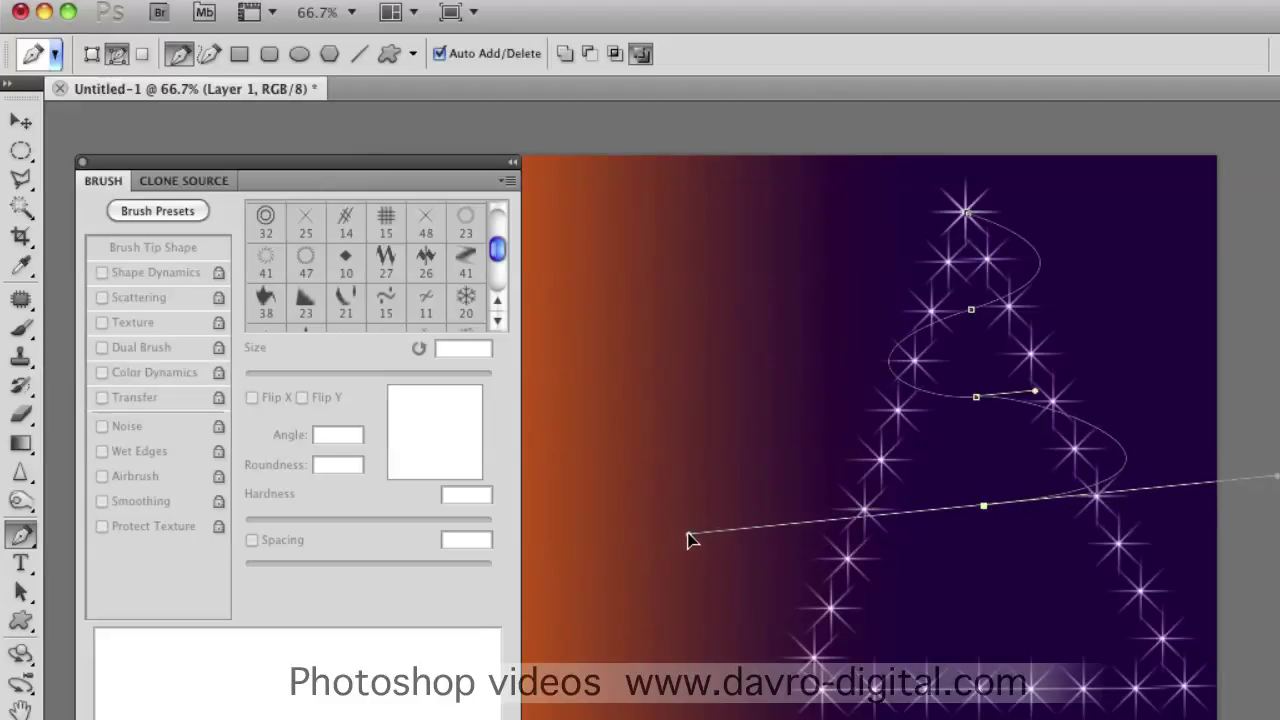
left_click(994, 601)
left_click_drag(993, 601, 1172, 597)
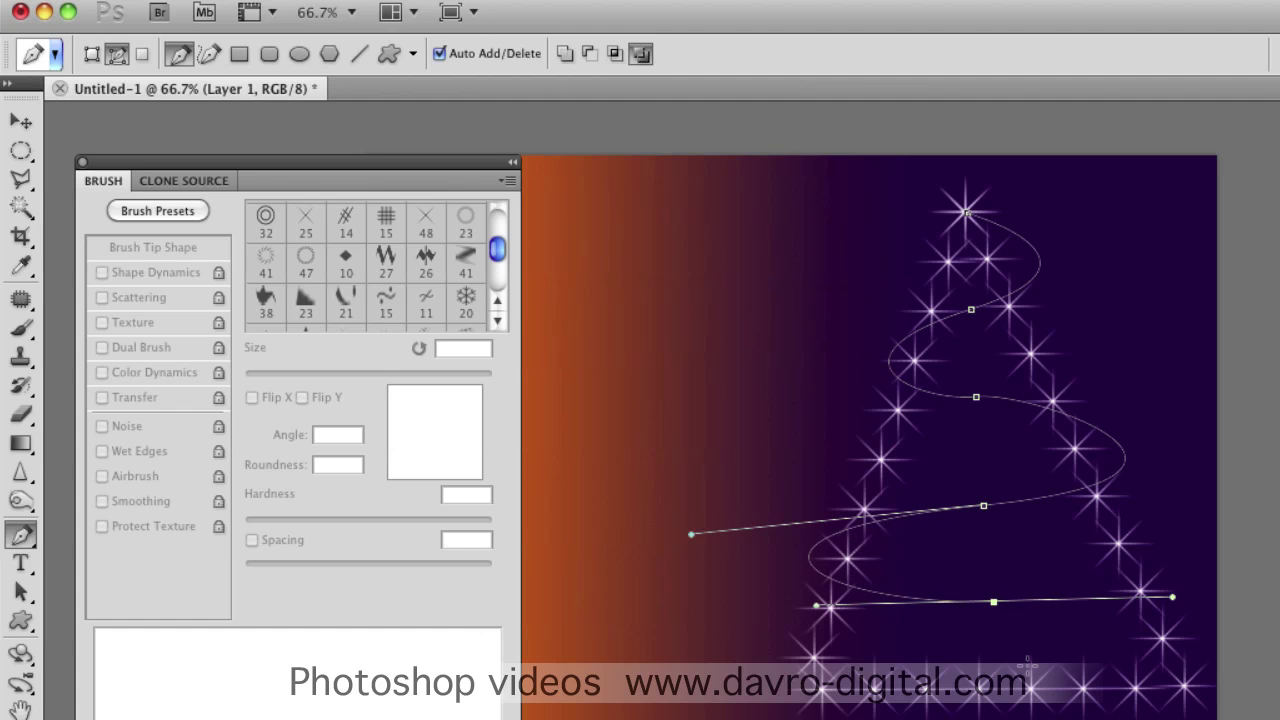
left_click_drag(990, 690, 622, 705)
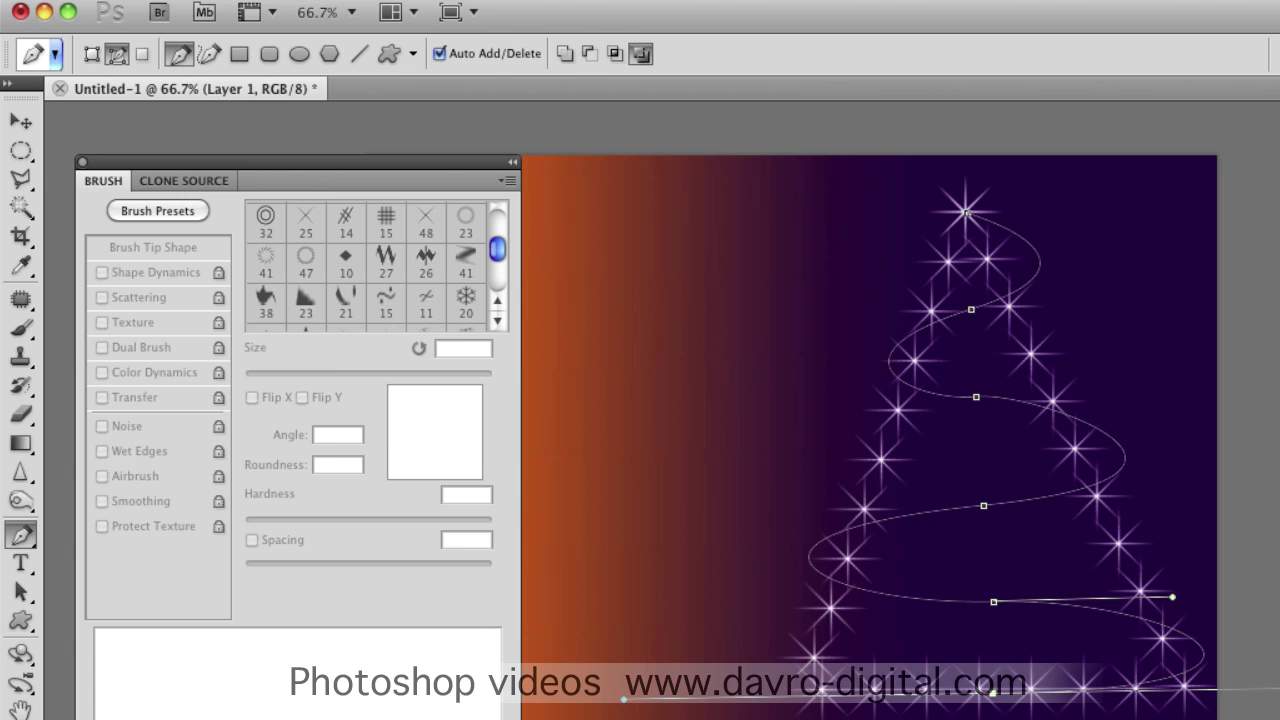
- Choose the 389 xmas ball brush with 153% spacing, 48 px size and 6° angle
left_click(22, 330)
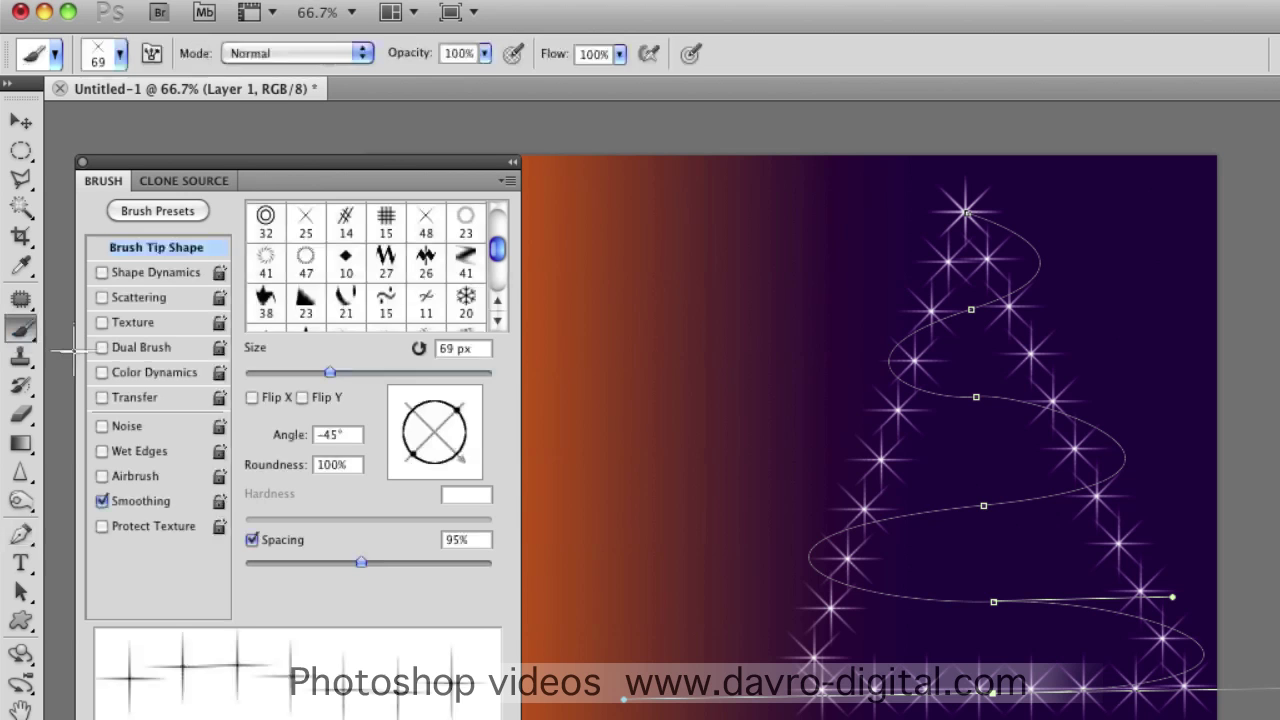
left_click_drag(495, 248, 497, 272)
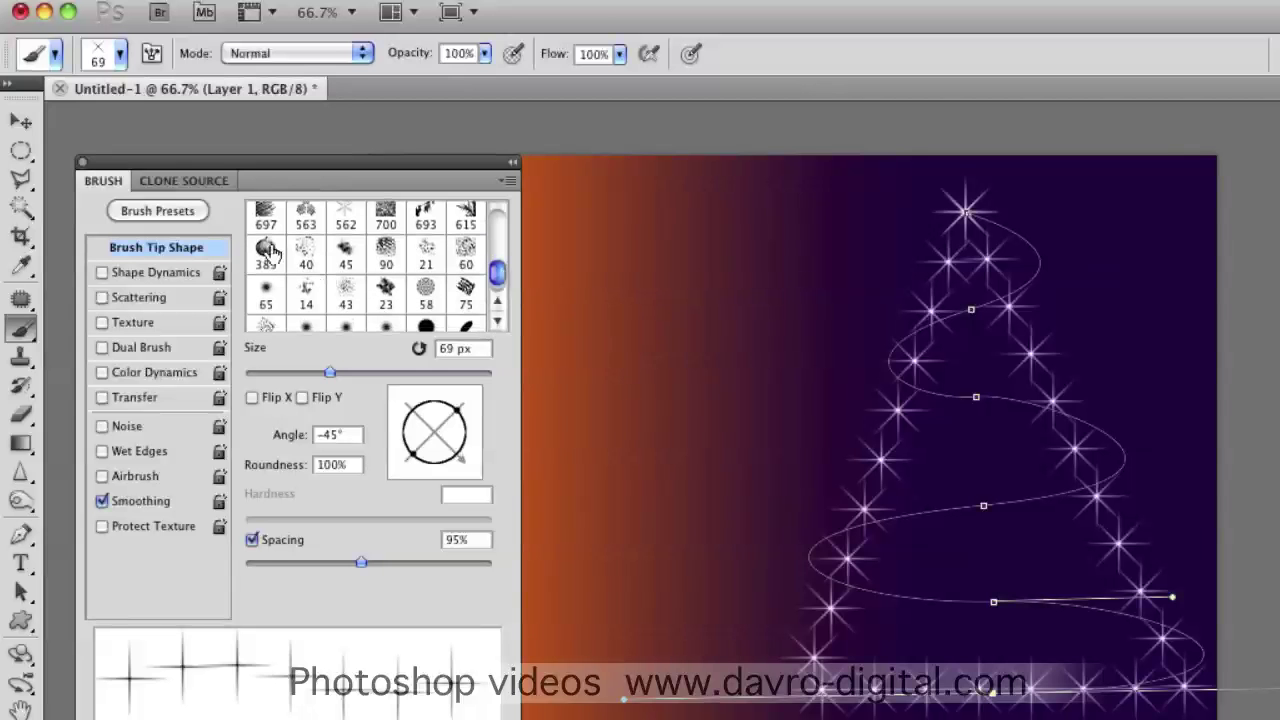
left_click(268, 251)
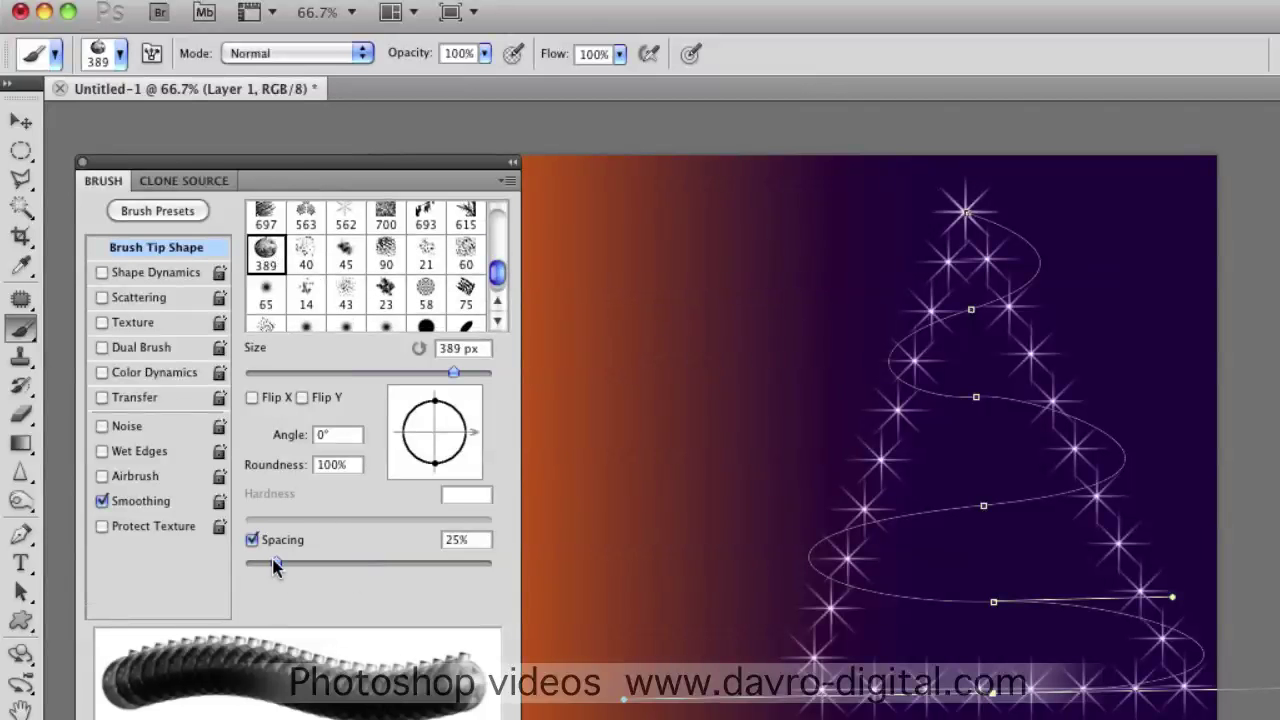
left_click_drag(276, 566, 400, 566)
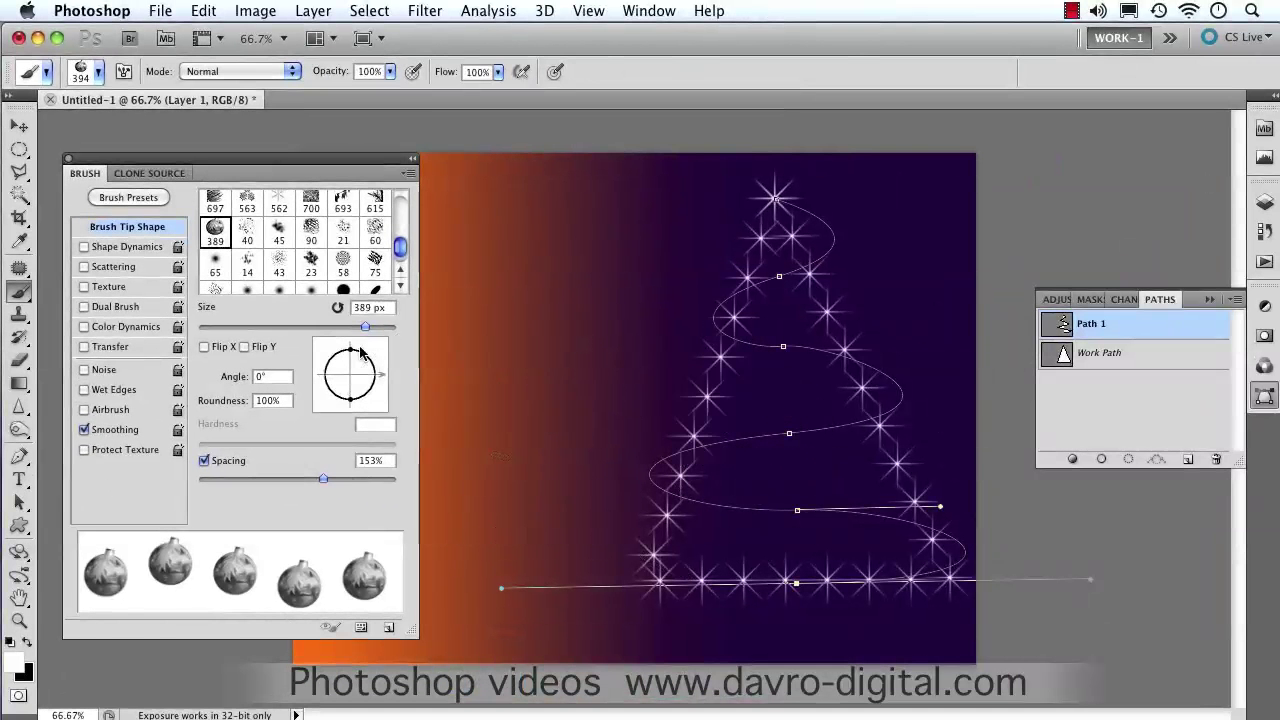
left_click_drag(365, 328, 245, 327)
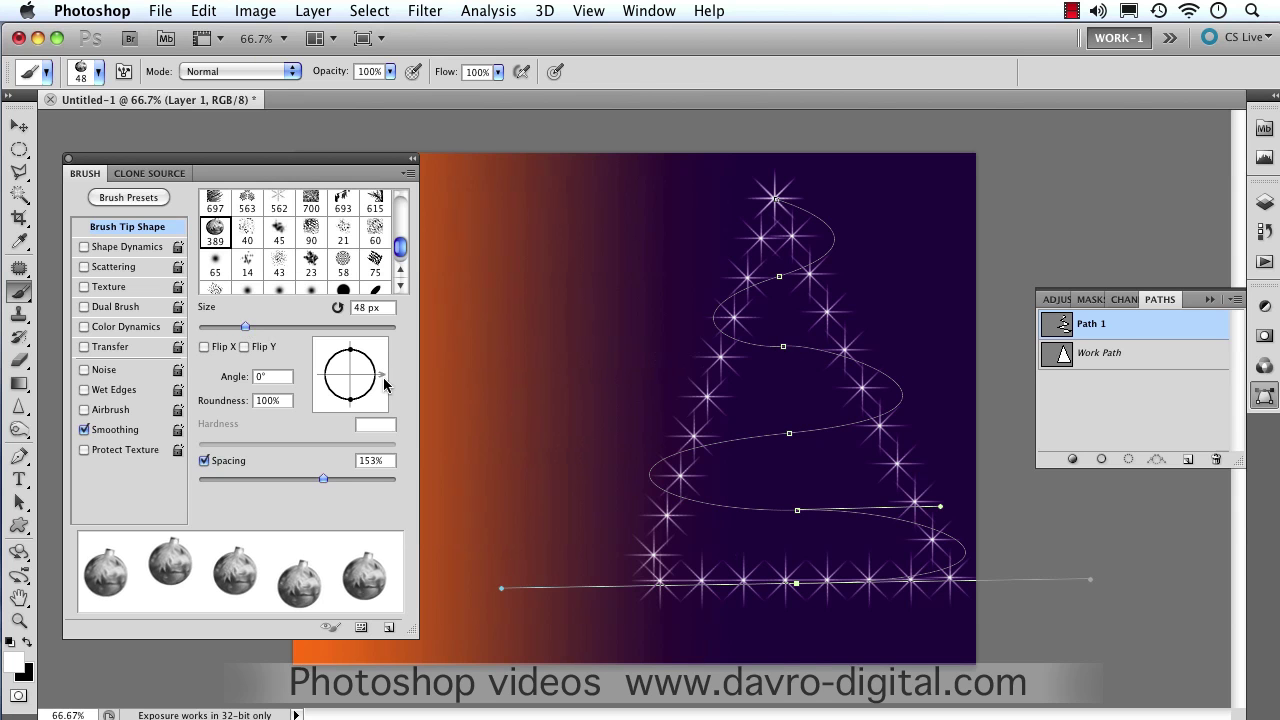
left_click_drag(388, 377, 389, 370)
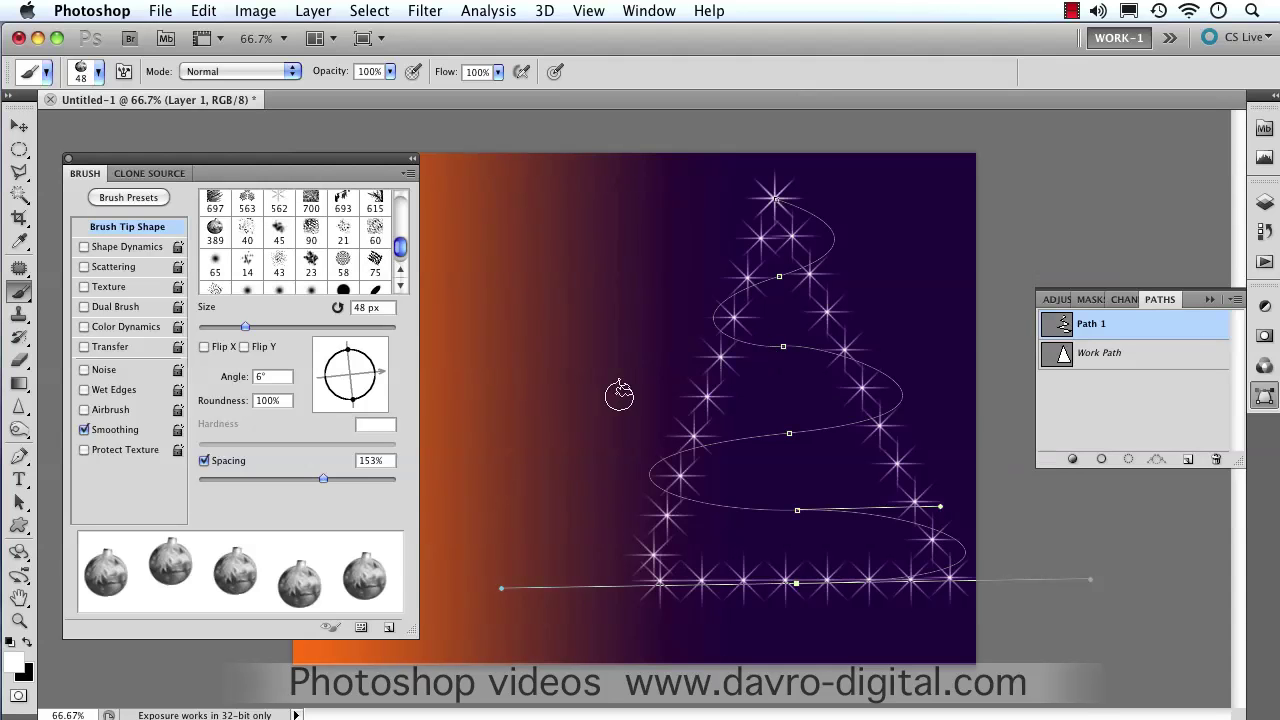
- Set the foreground colour to bright yellow #ffe401 and enable Wet Edges
left_click(16, 661)
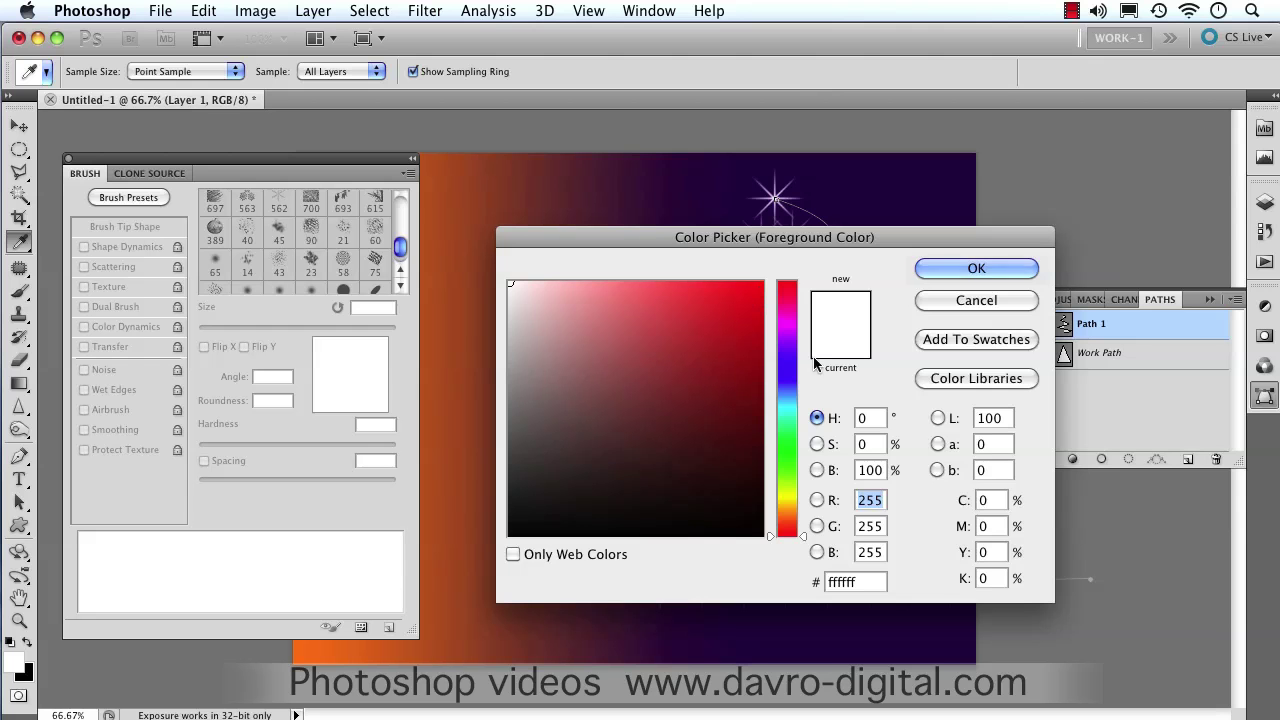
left_click_drag(798, 536, 801, 501)
left_click_drag(764, 283, 765, 279)
left_click(958, 262)
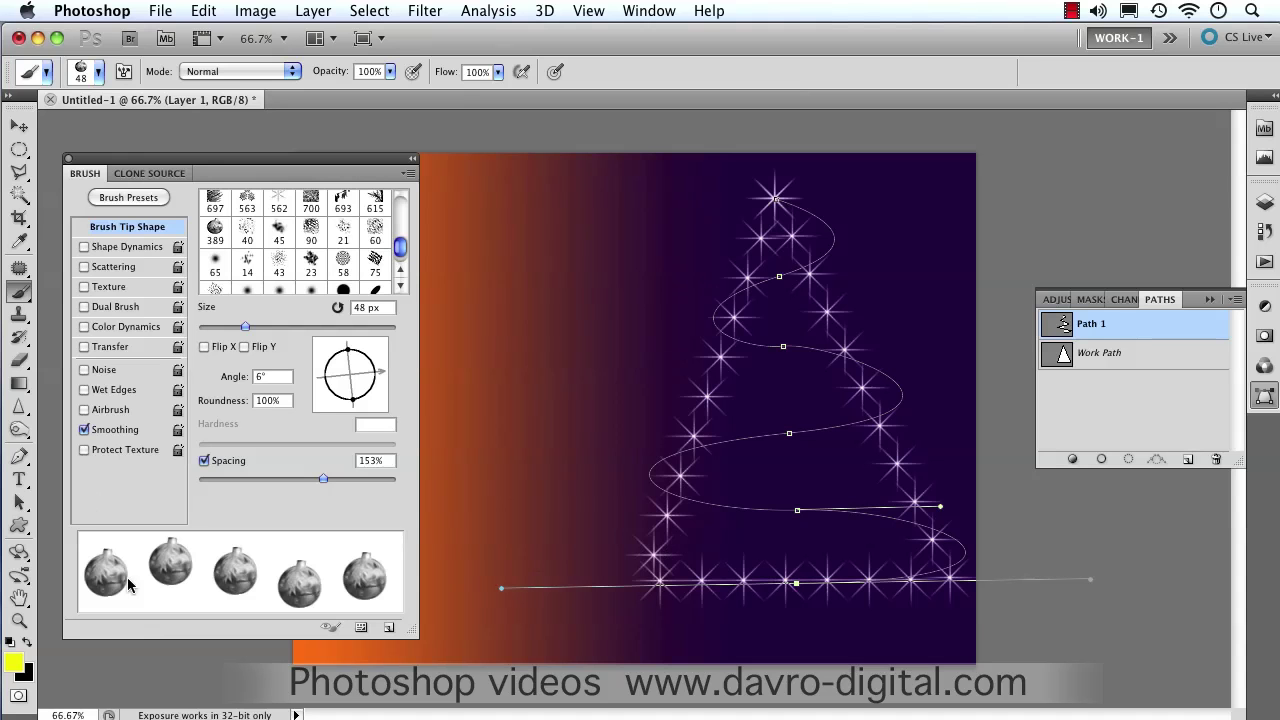
left_click(85, 390)
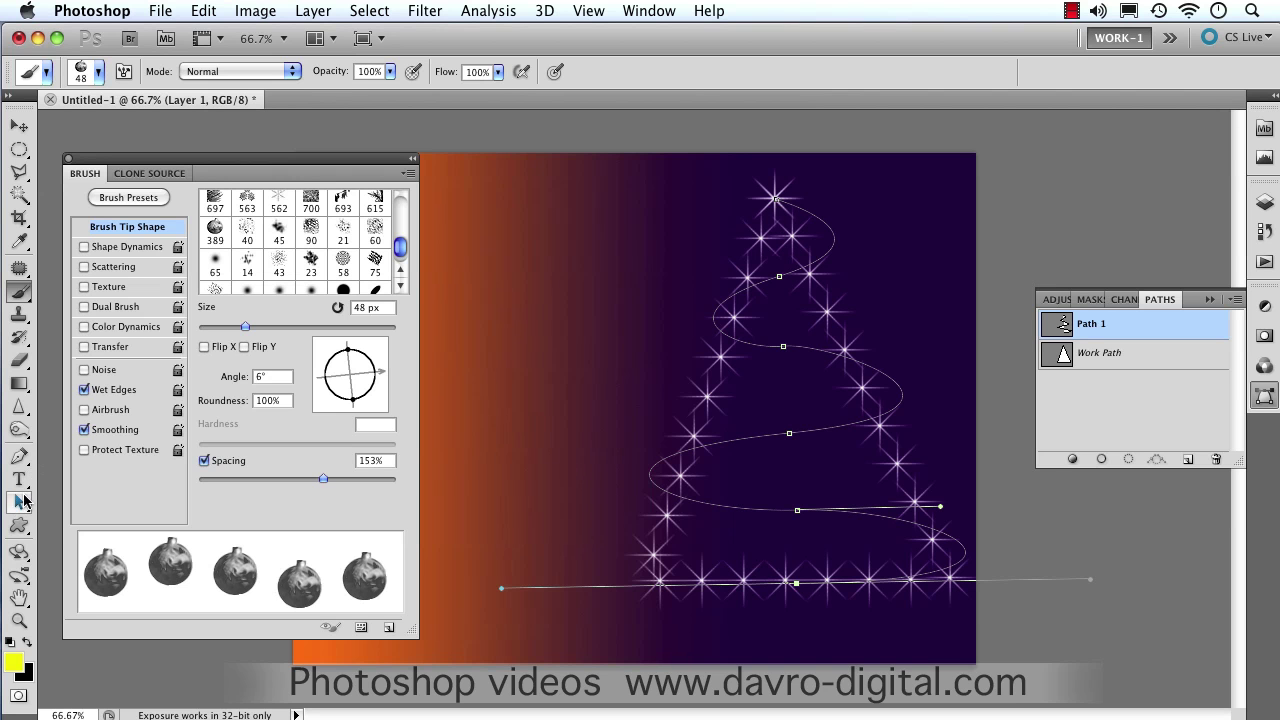
- Stroke the spiral path with the yellow bauble brush, using Simulate Pressure and Tool: Brush
left_click(20, 507)
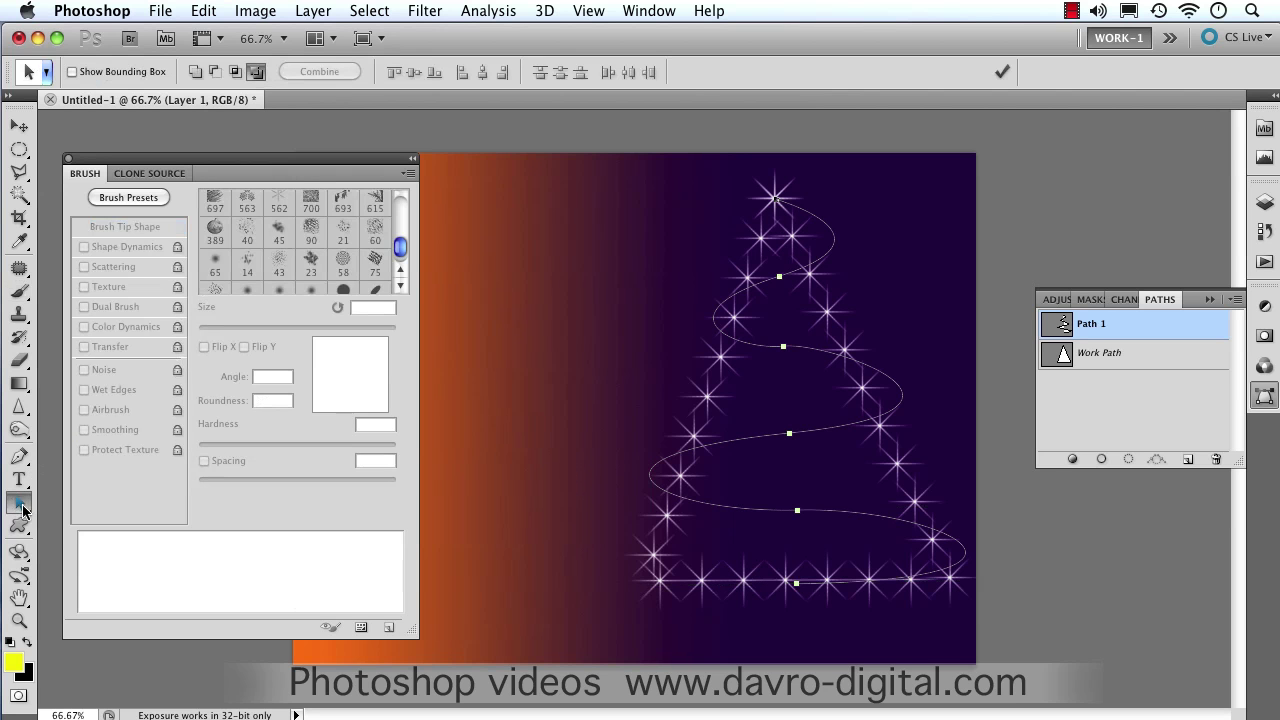
right_click(782, 284)
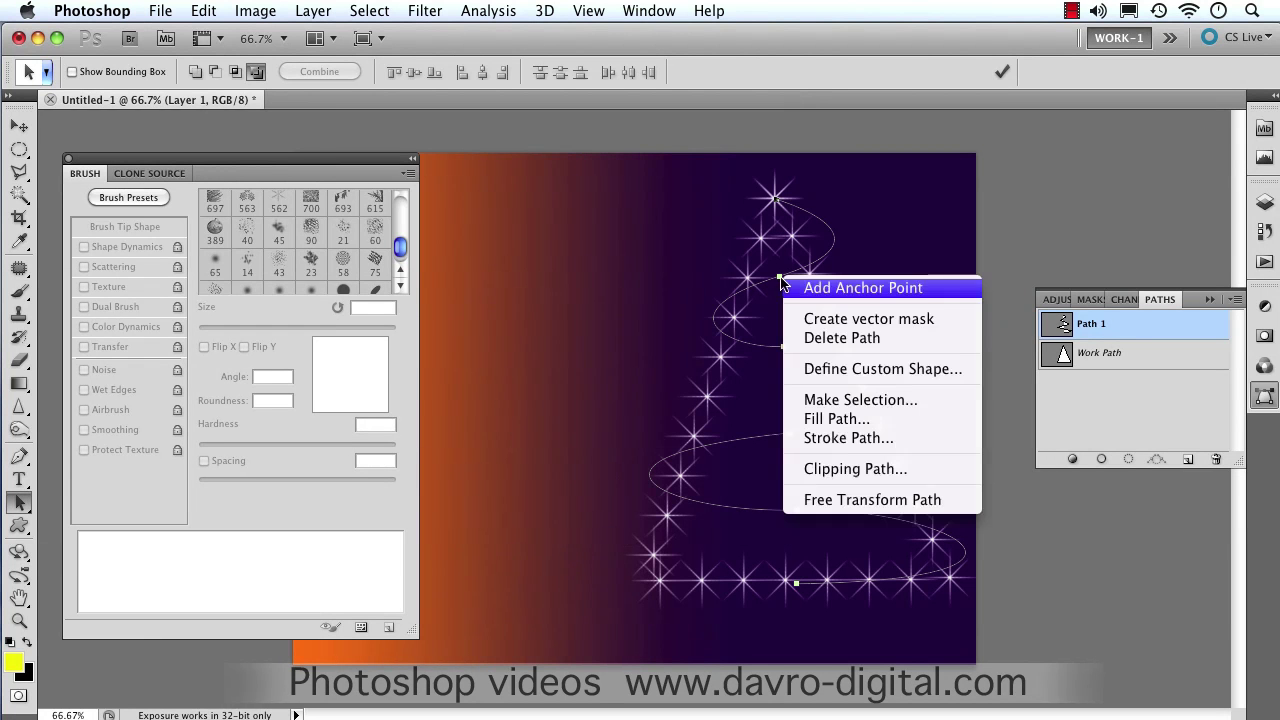
left_click(827, 438)
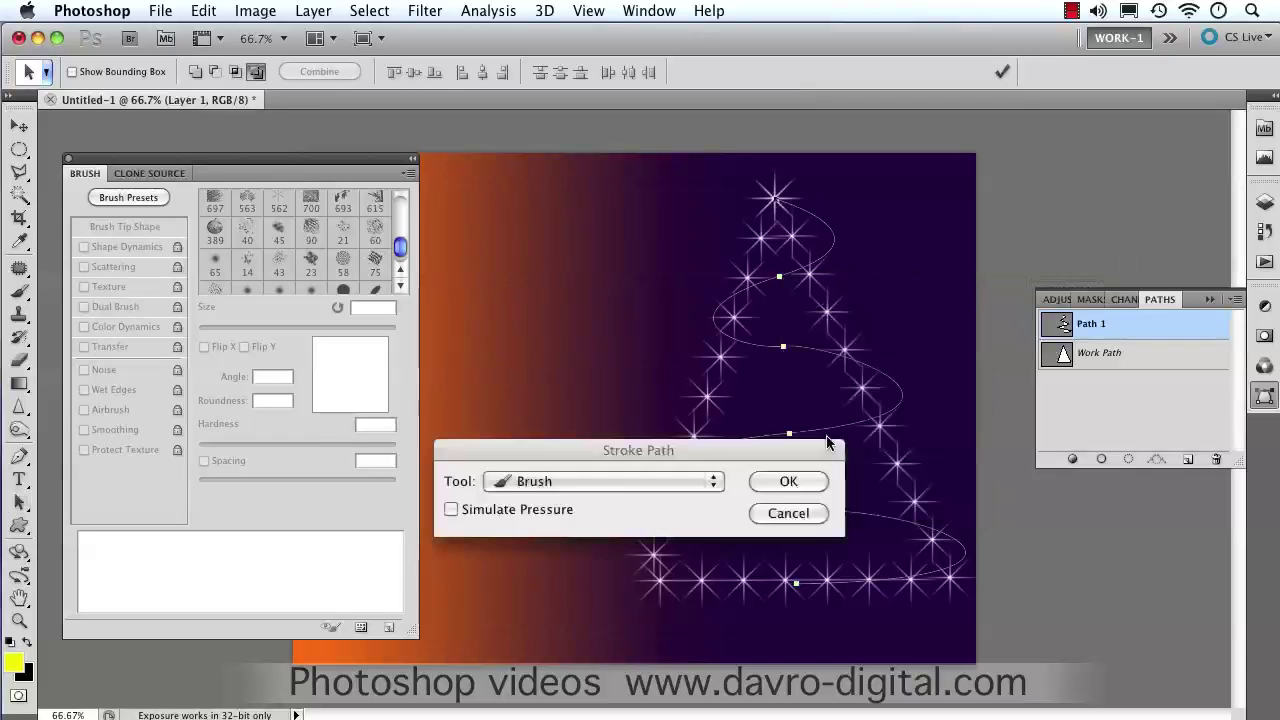
left_click(484, 511)
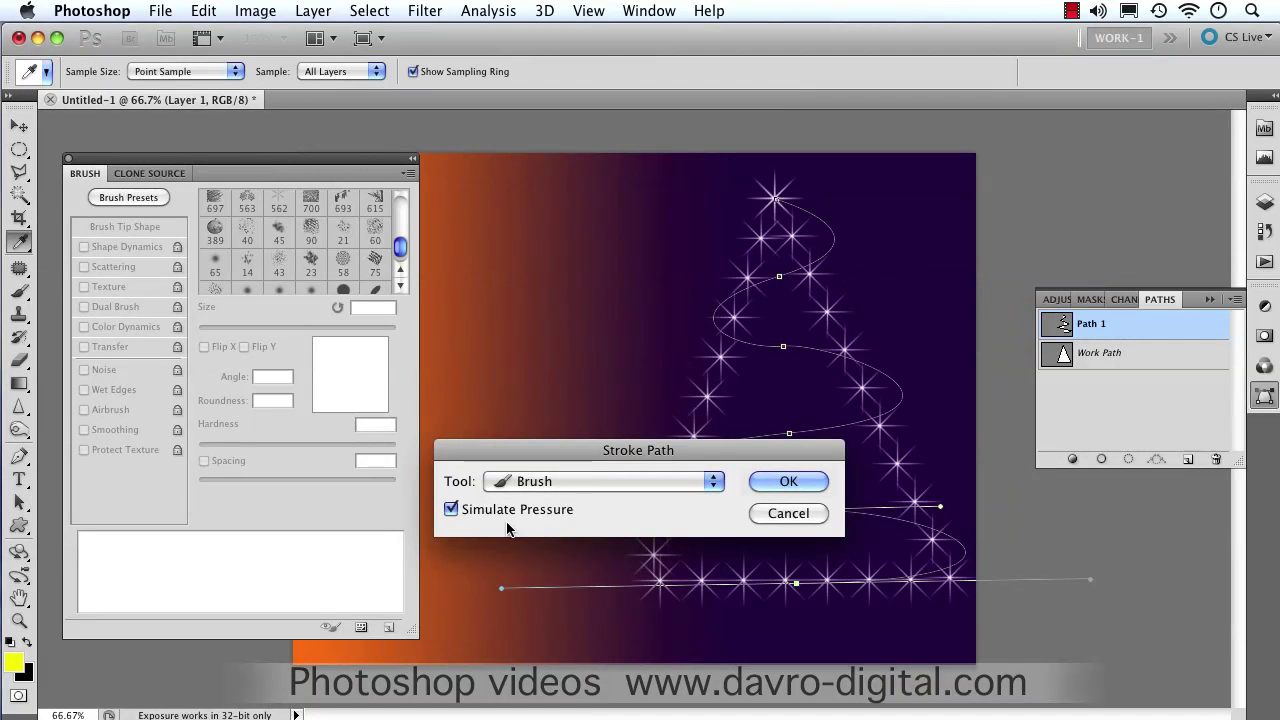
left_click(549, 484)
left_click(552, 484)
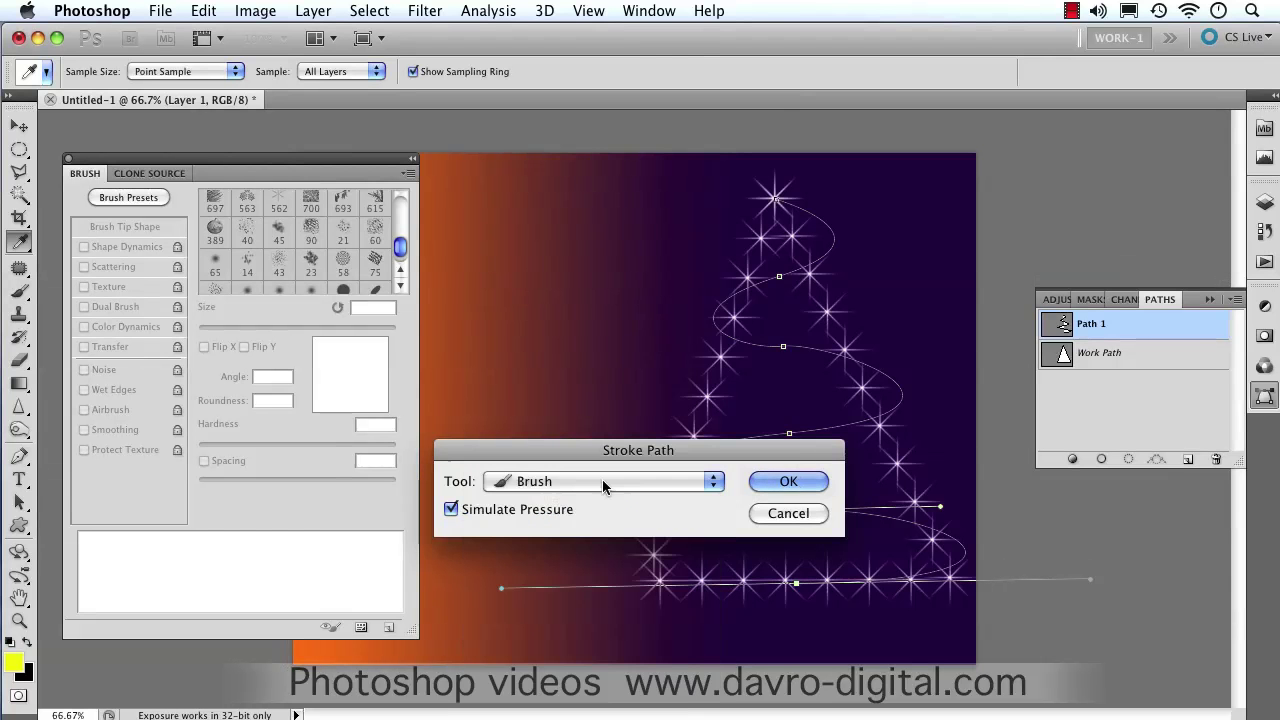
left_click(787, 483)
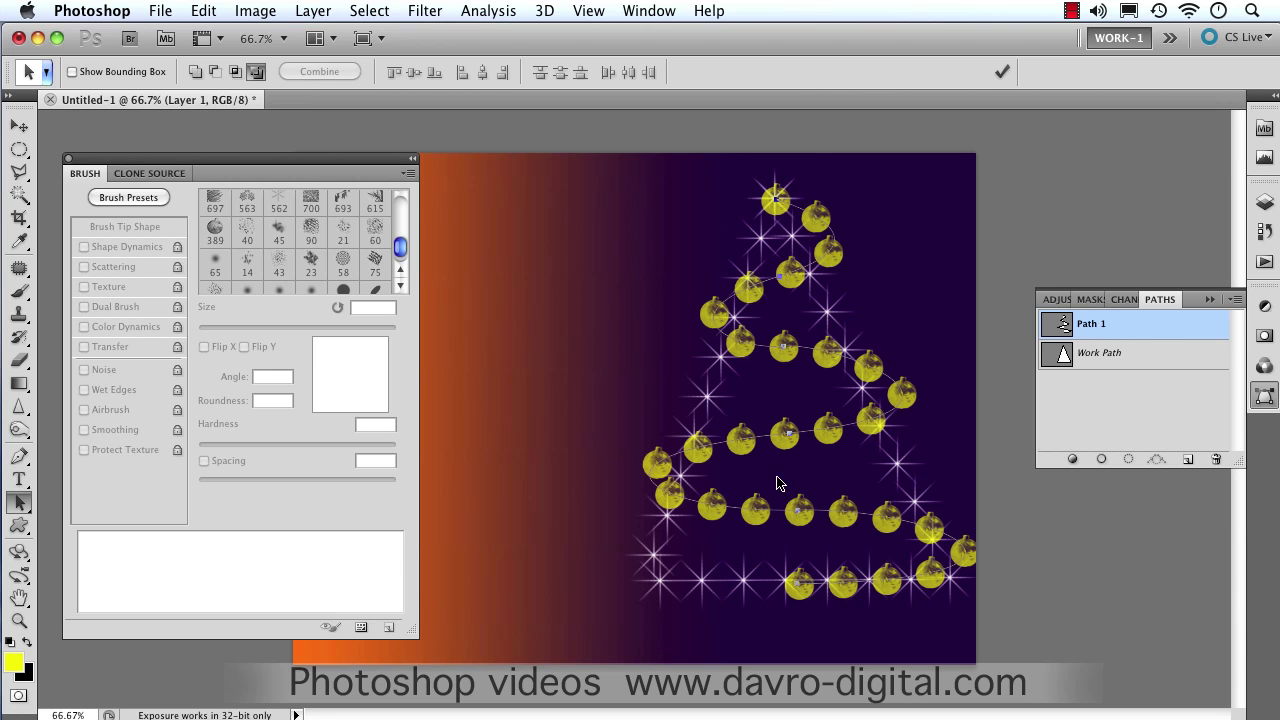
- Undo the first bauble stroke and enable Shape Dynamics on the brush
key("super+z")
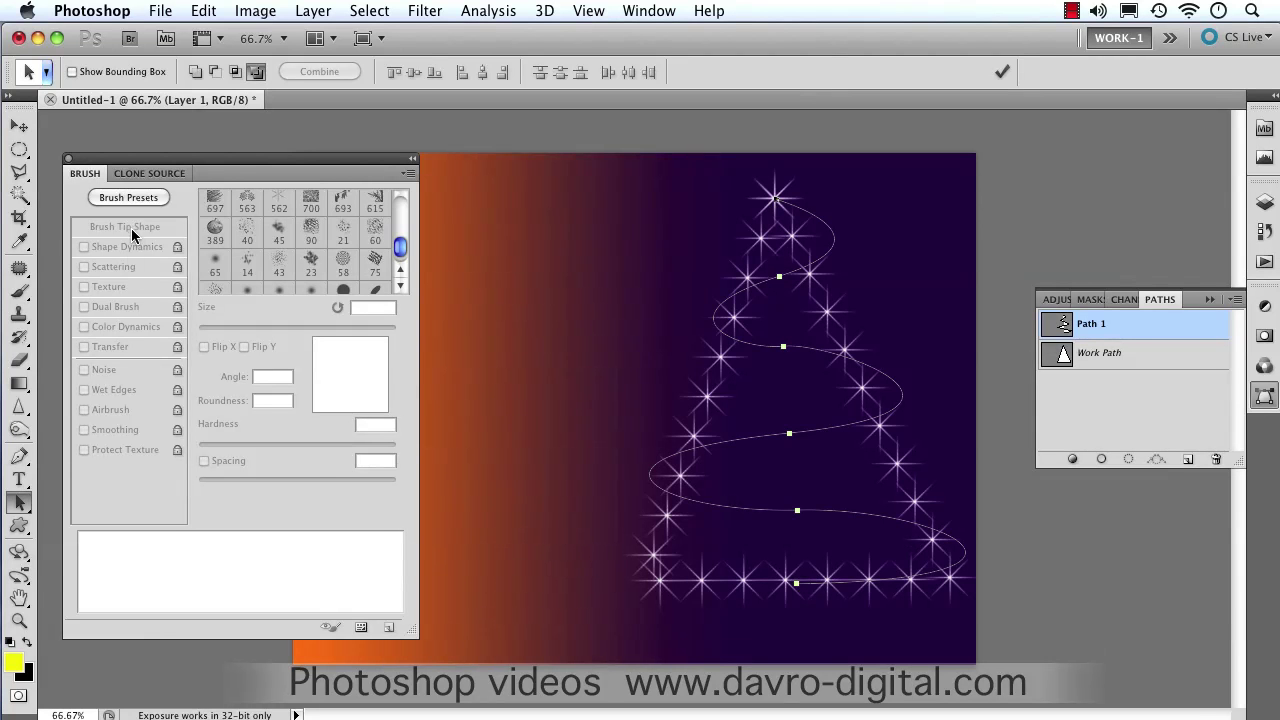
left_click(19, 290)
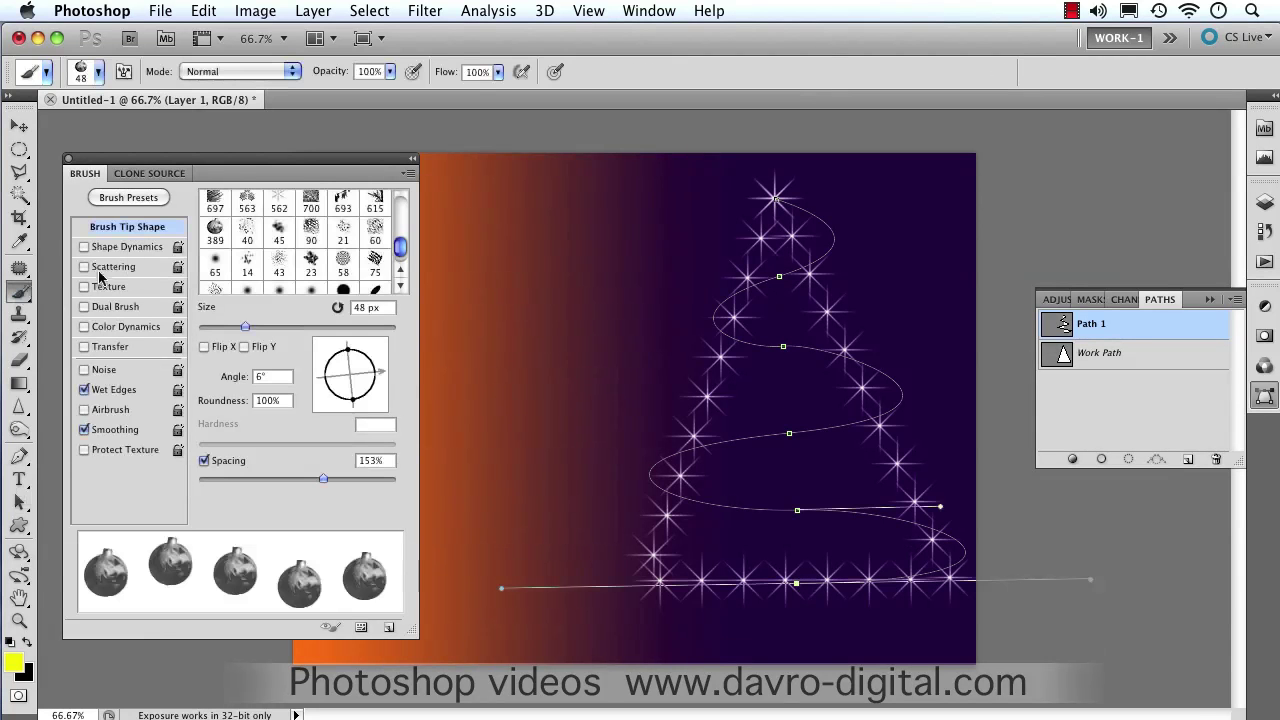
left_click(130, 247)
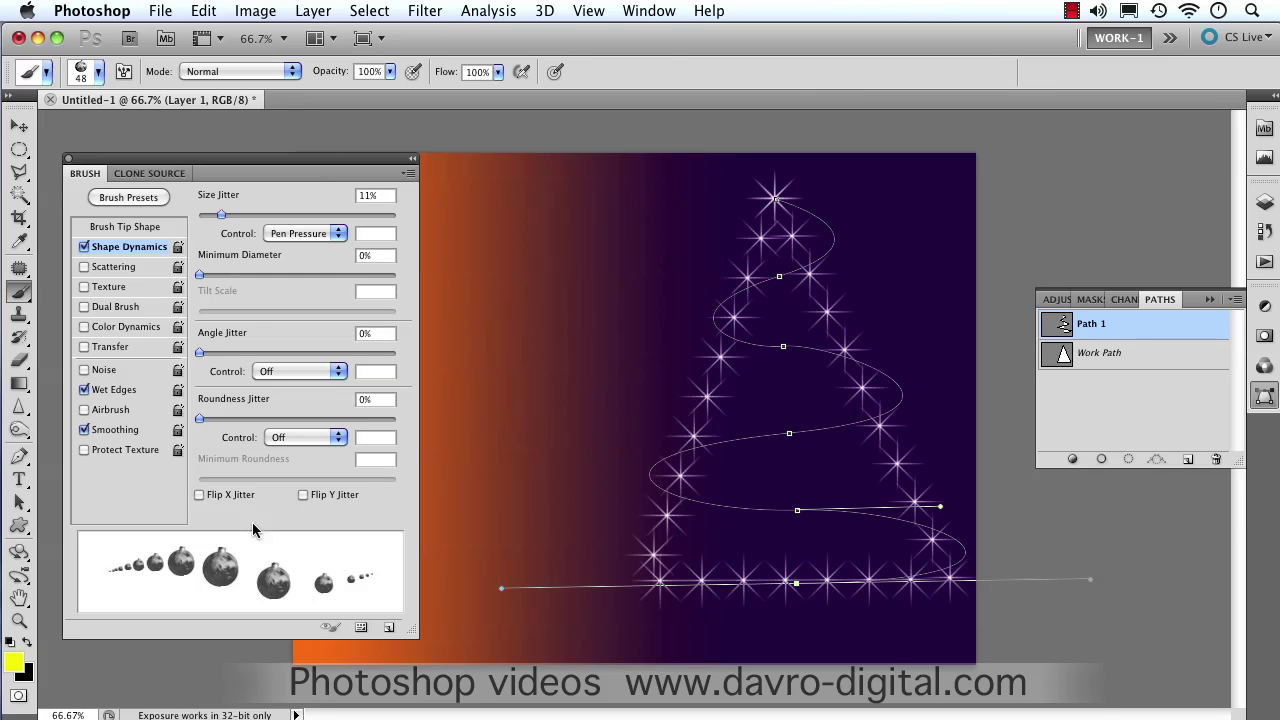
- Restroke the spiral path with size-varying yellow baubles using Simulate Pressure
left_click(19, 503)
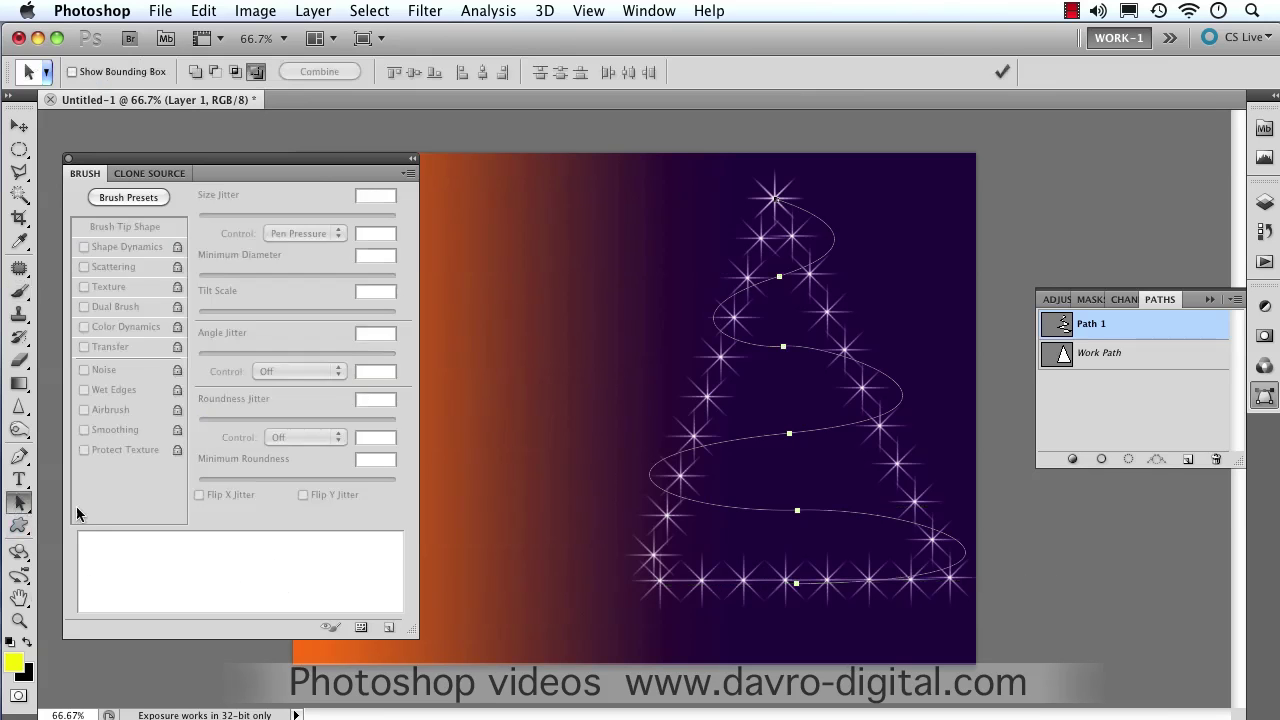
right_click(790, 437)
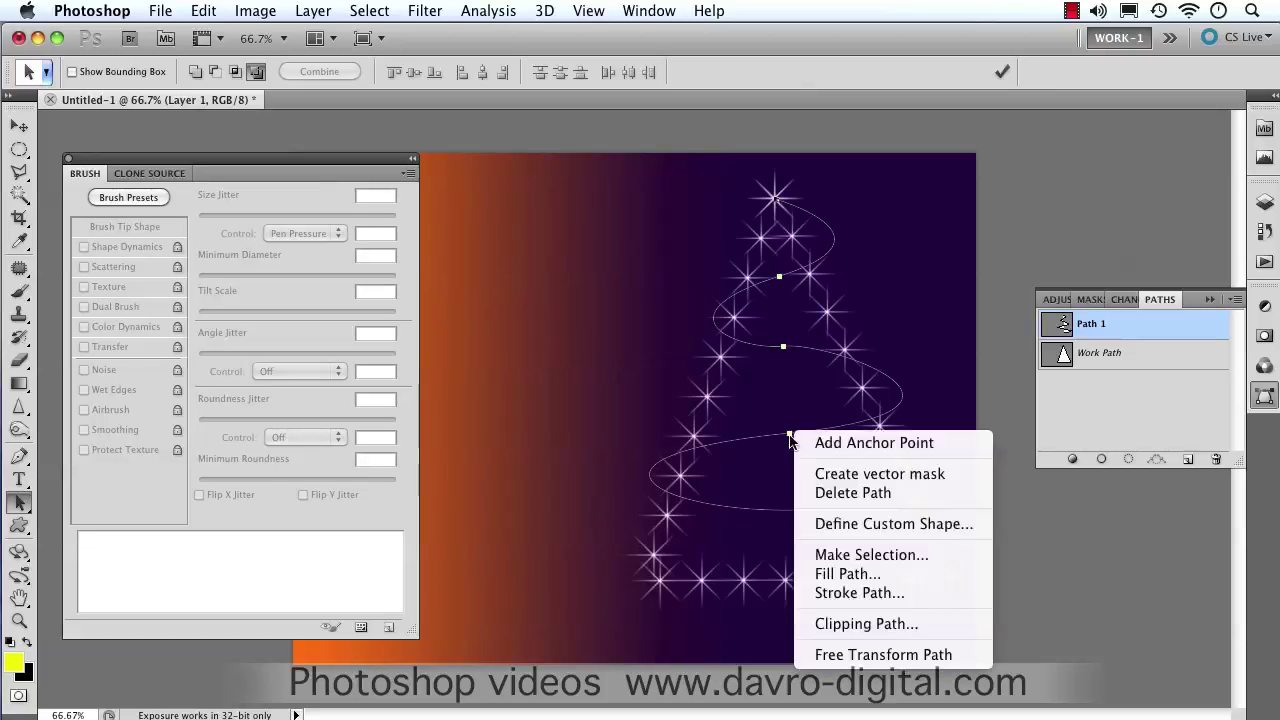
left_click(835, 594)
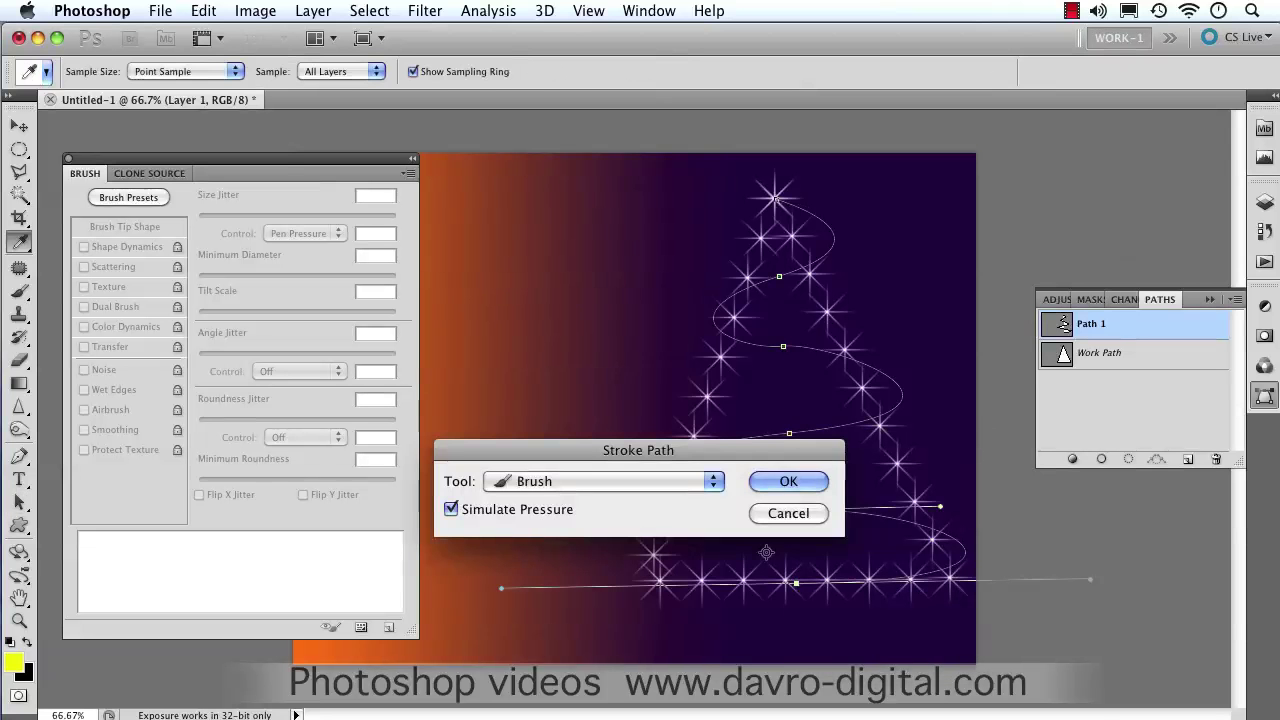
left_click(763, 482)
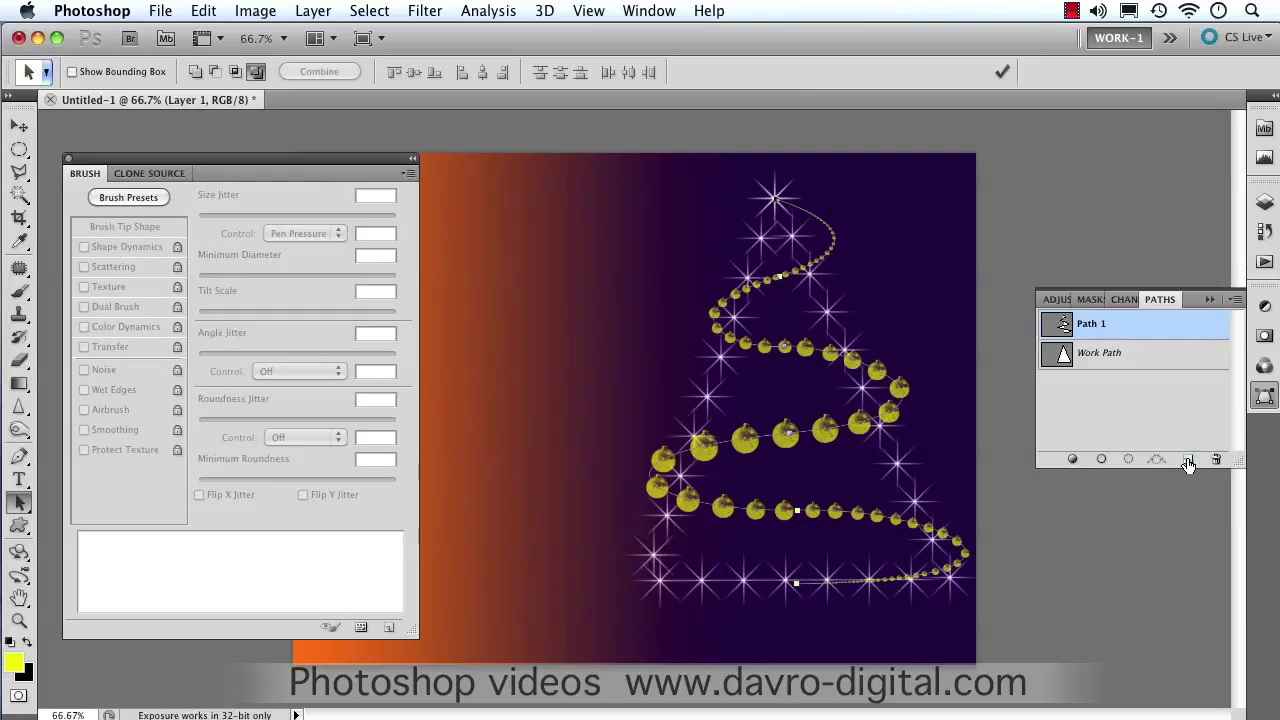
- Create Path 2 and draw five curved pen anchors spiralling down the tree to its base
left_click(1188, 460)
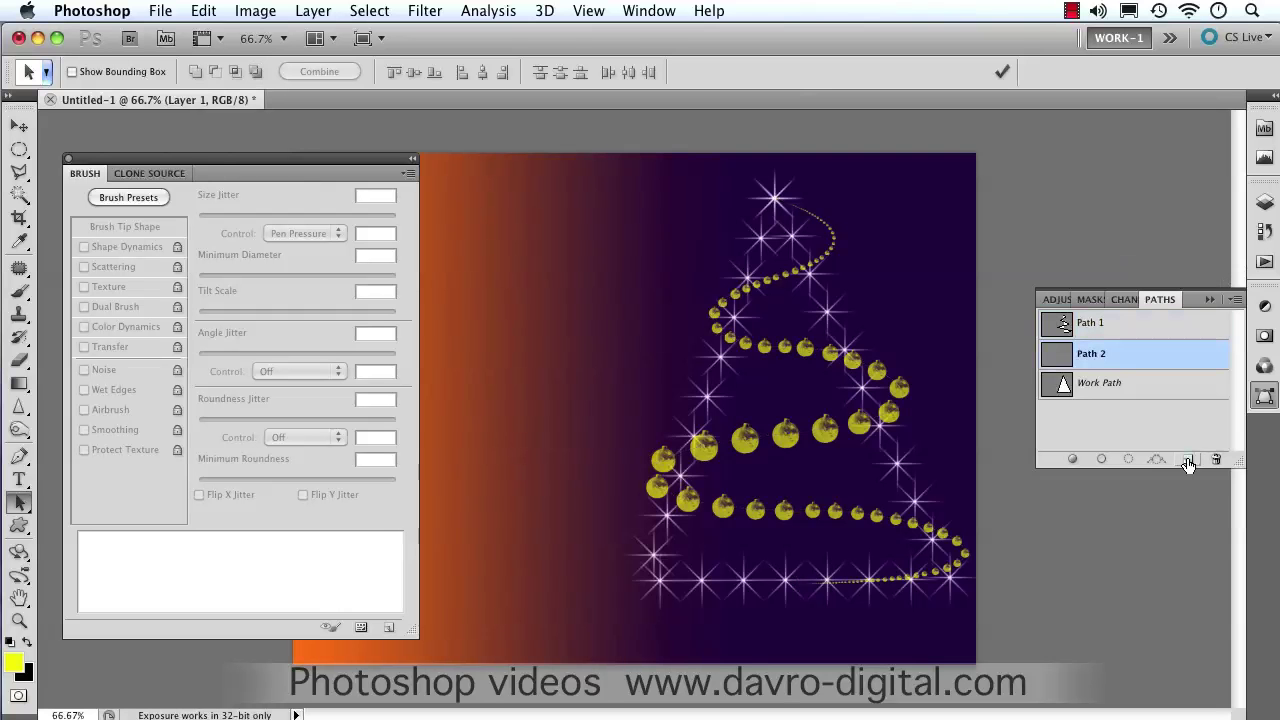
left_click(19, 462)
left_click(66, 451)
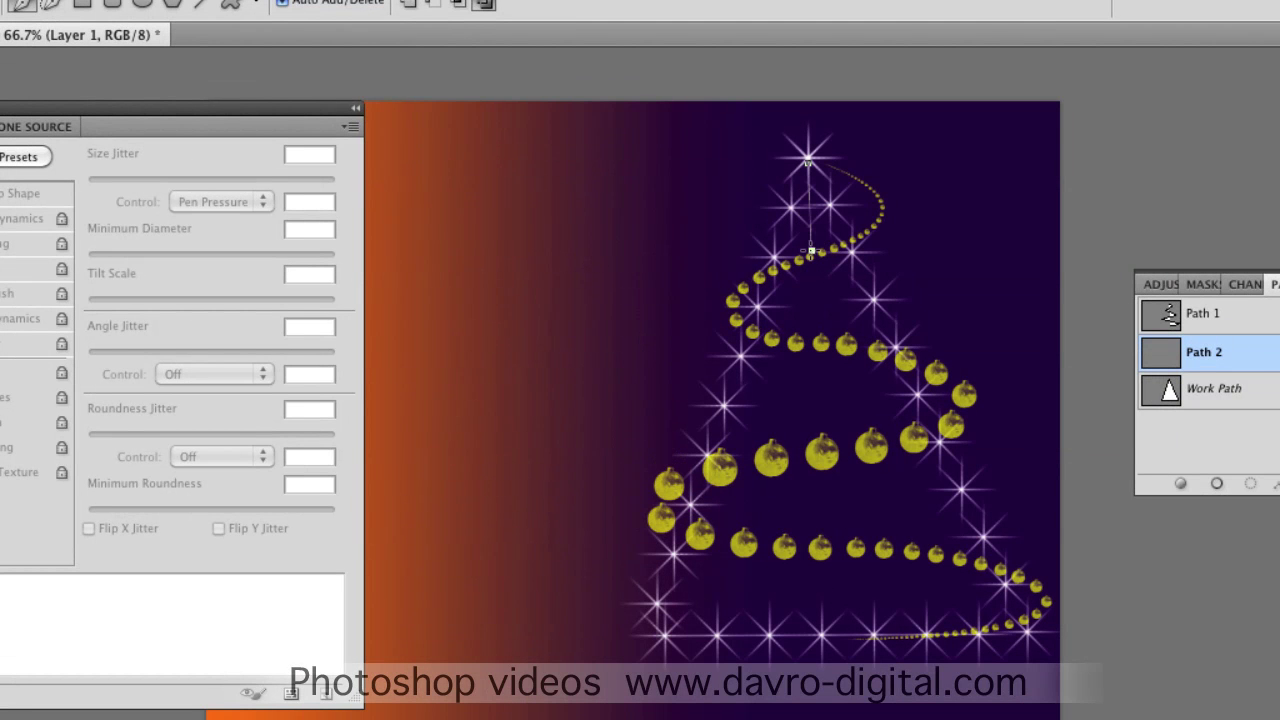
left_click_drag(811, 251, 955, 283)
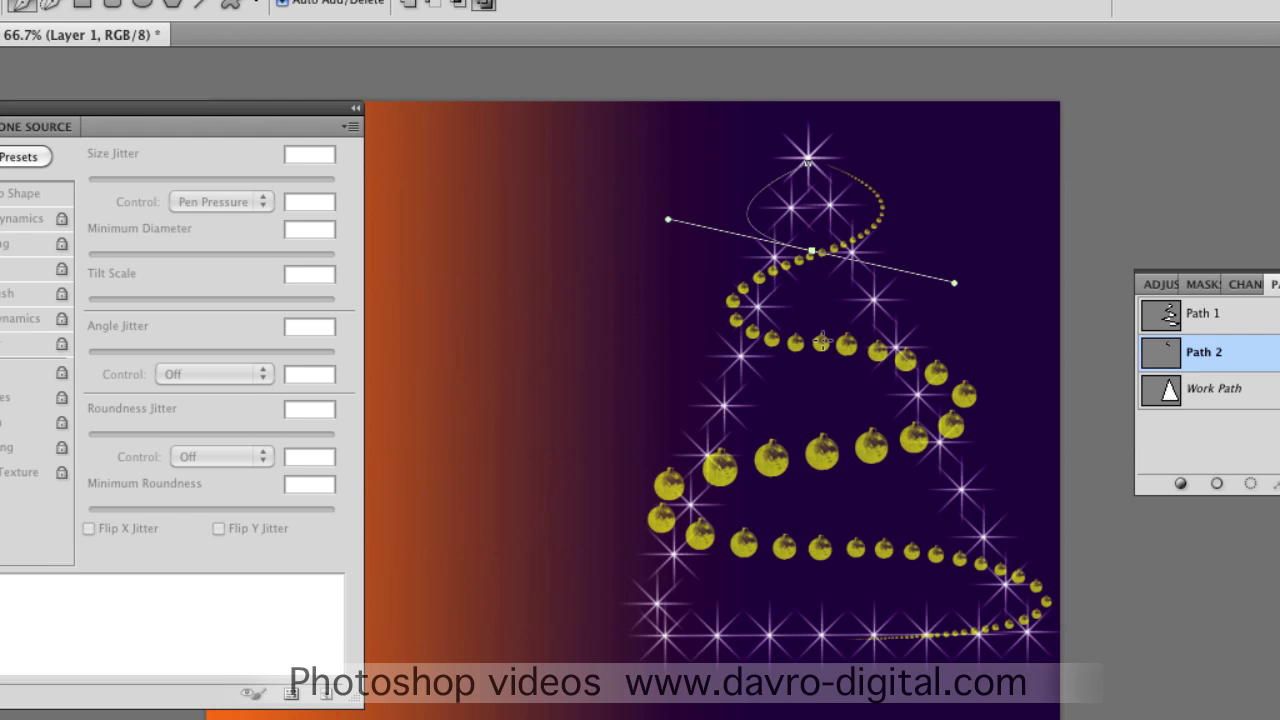
left_click_drag(822, 342, 740, 345)
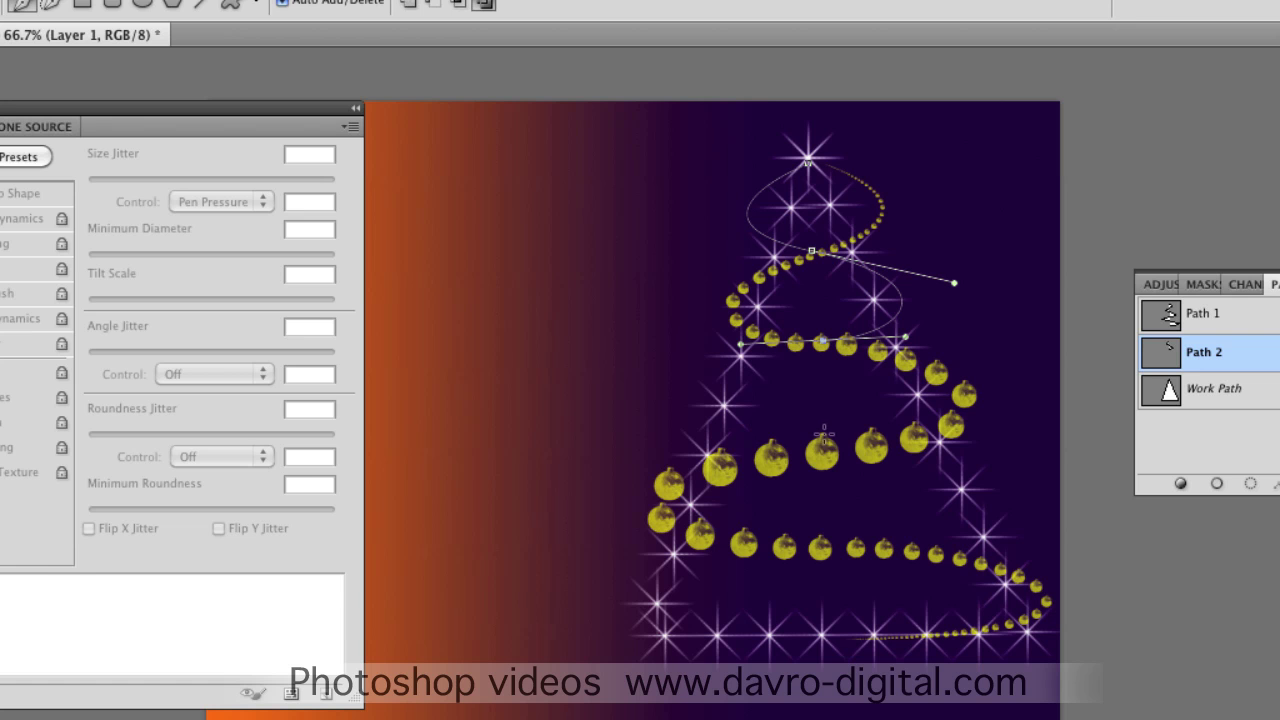
left_click_drag(824, 434, 1067, 435)
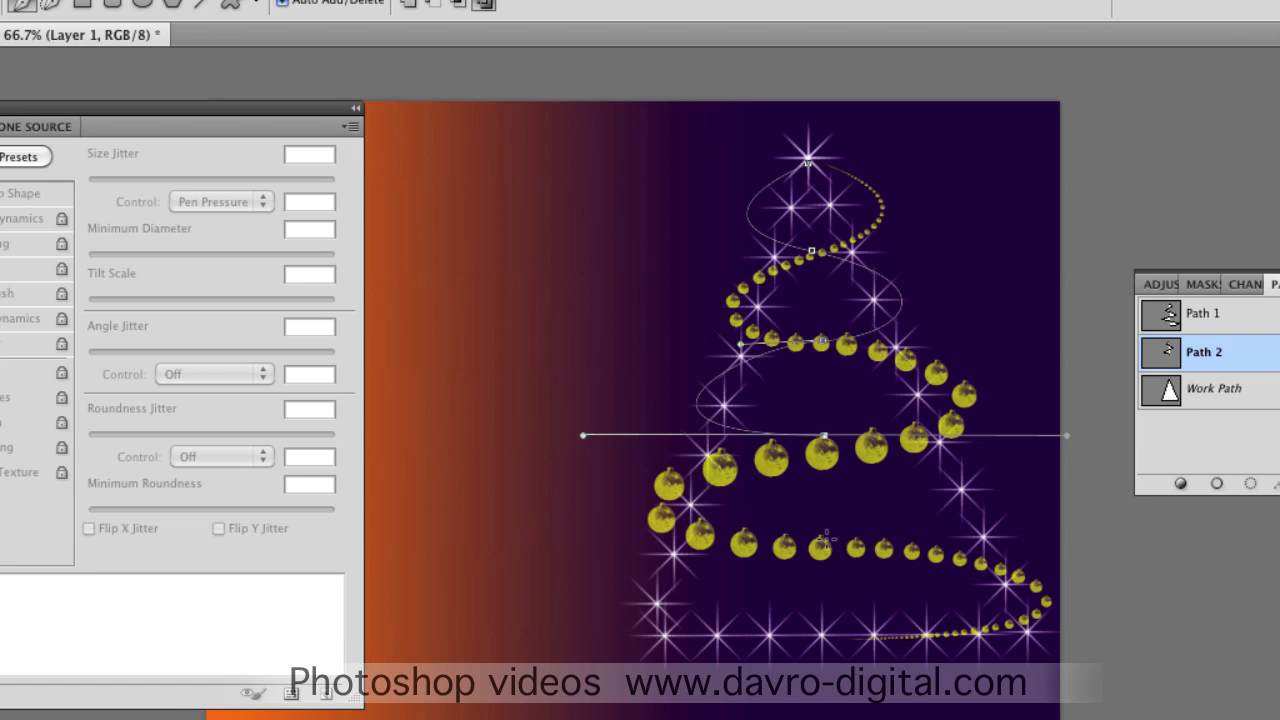
left_click_drag(826, 538, 601, 512)
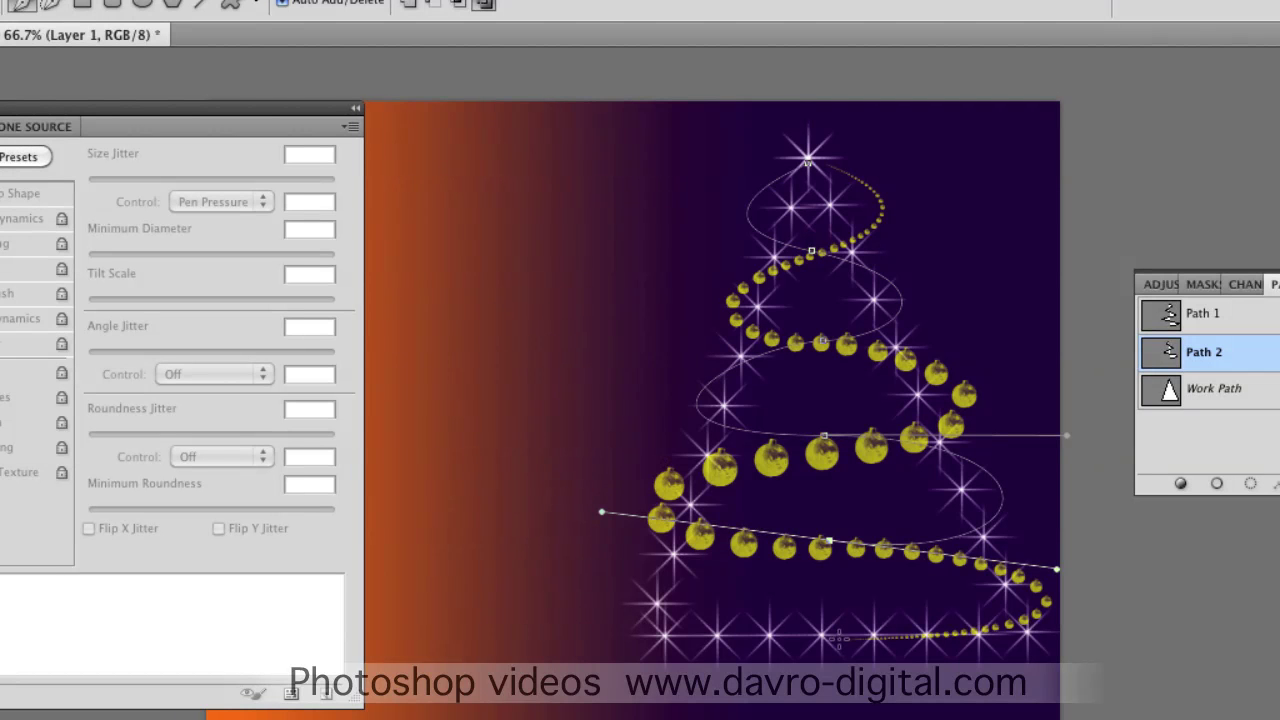
left_click_drag(838, 637, 1186, 612)
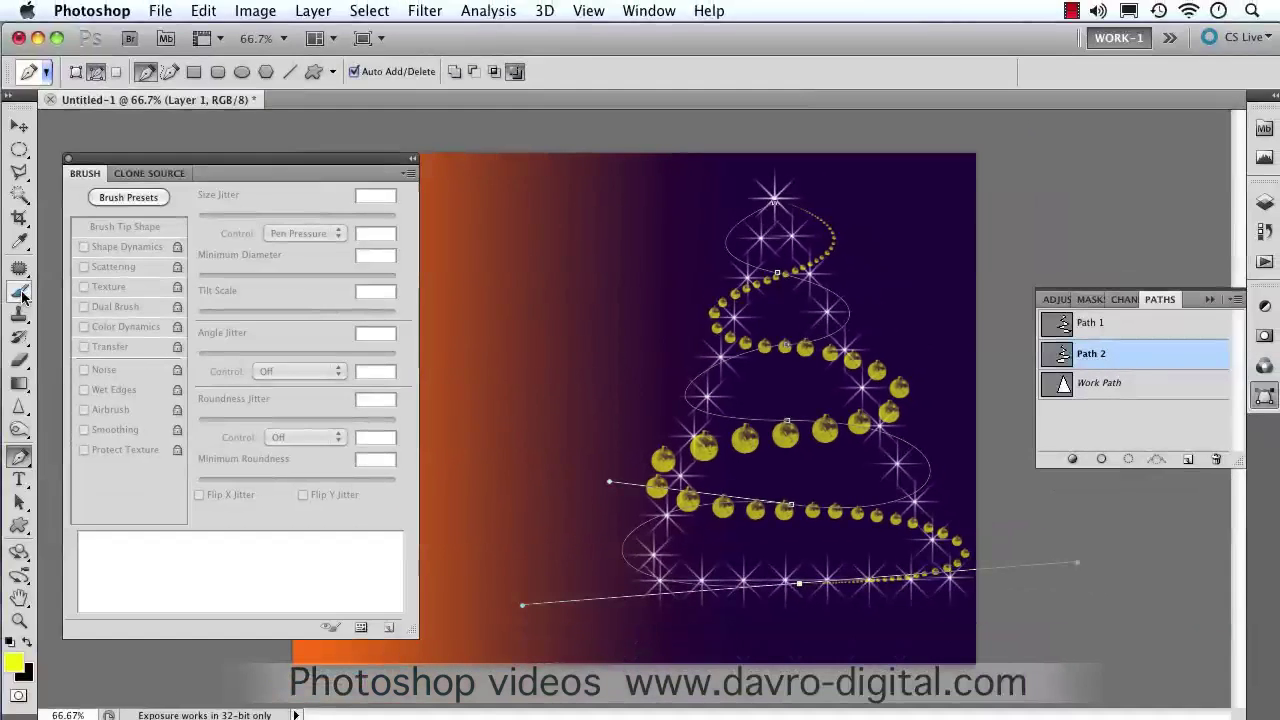
- Set the foreground colour to a purplish magenta
left_click(16, 664)
left_click(790, 321)
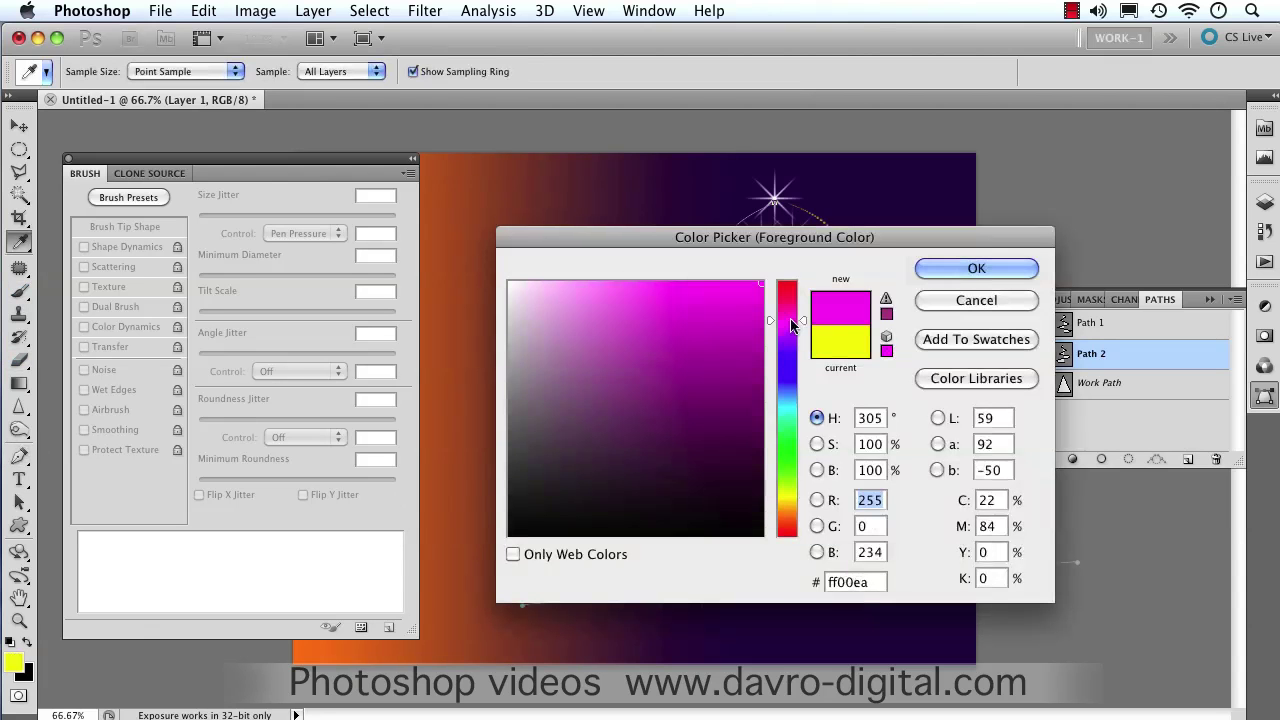
left_click_drag(790, 321, 793, 335)
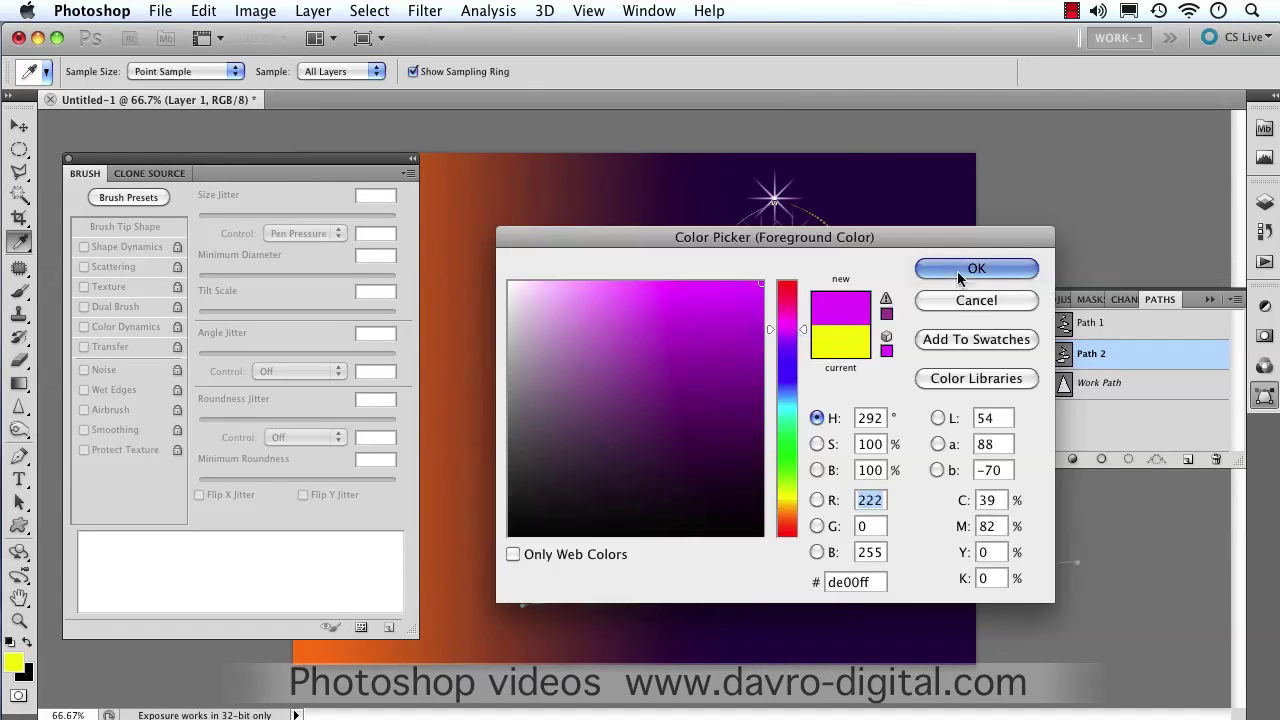
left_click(957, 271)
- Widen the bauble brush tip spacing to 190%, then pick the Path Selection tool
left_click(20, 291)
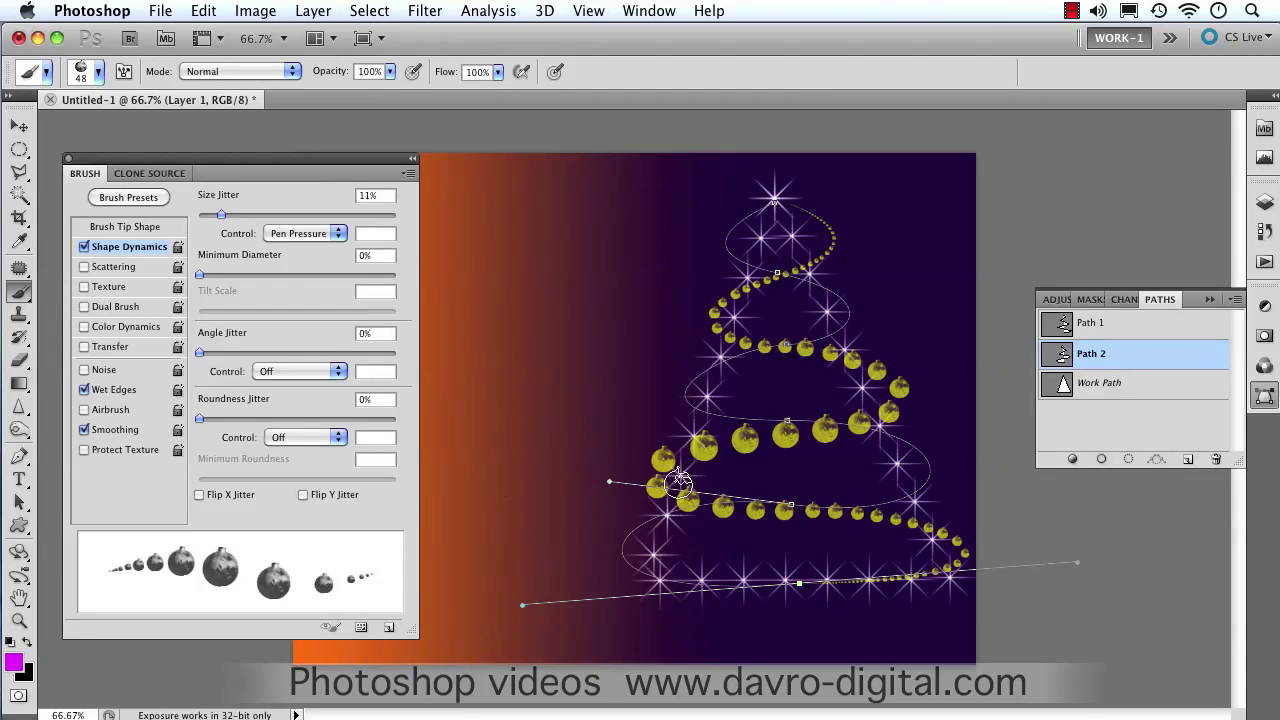
left_click(127, 228)
left_click_drag(324, 475, 336, 475)
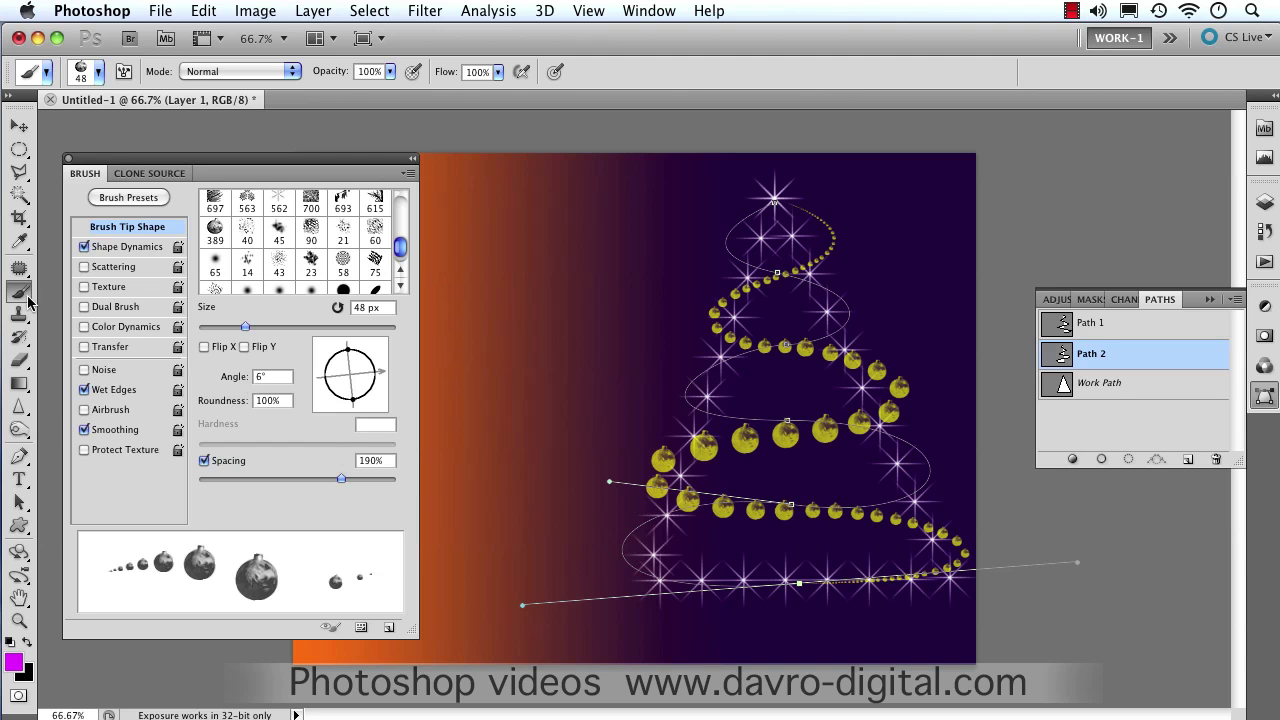
left_click(20, 506)
left_click(115, 498)
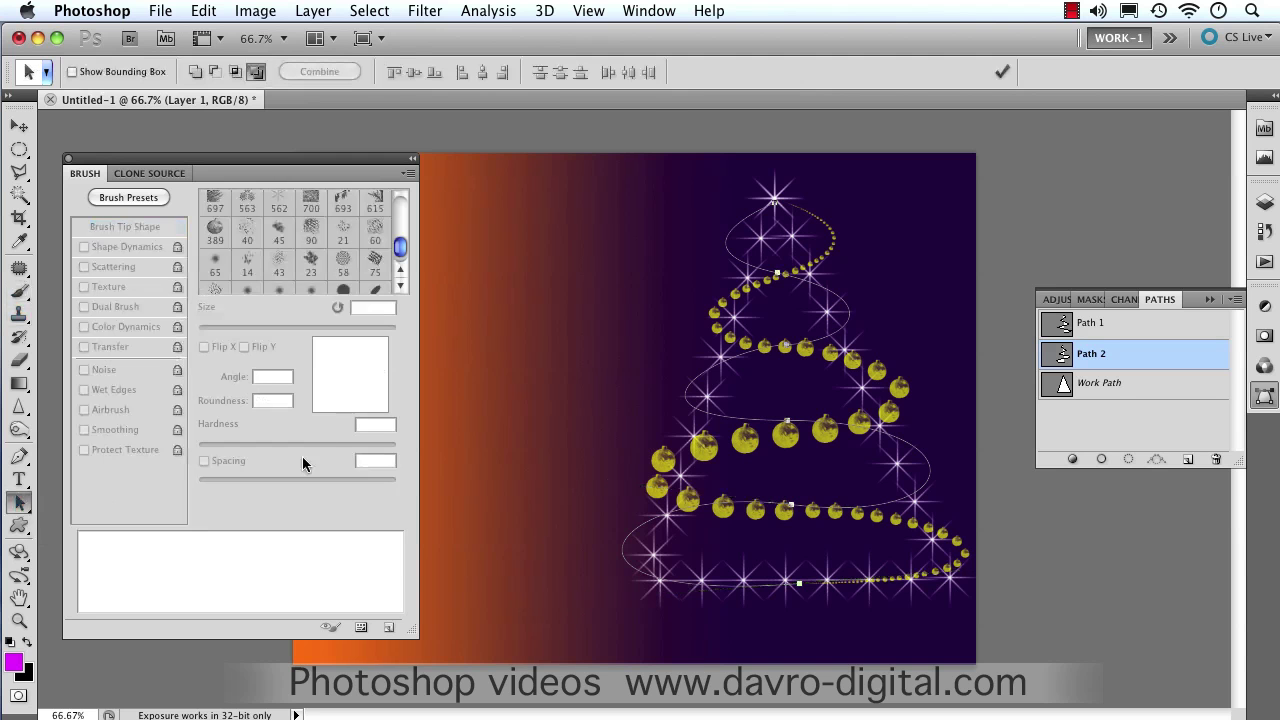
- Stroke the second spiral path with magenta baubles using the Brush
right_click(788, 422)
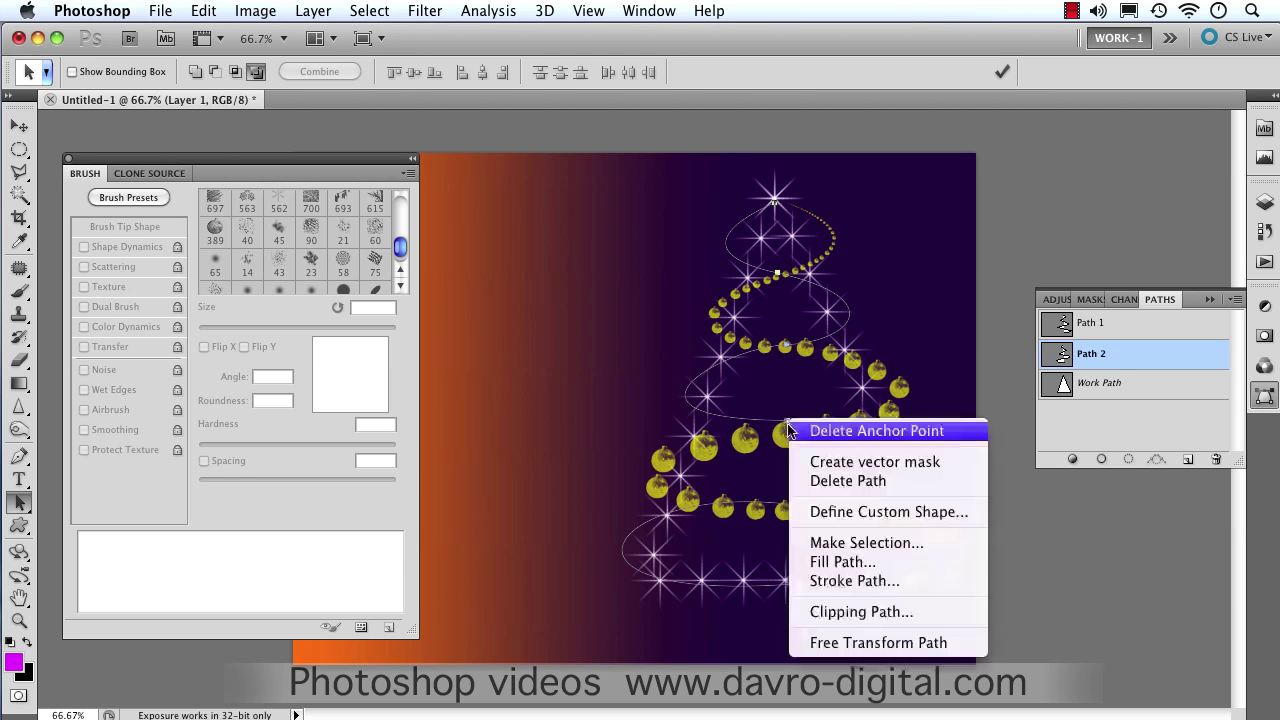
left_click(858, 585)
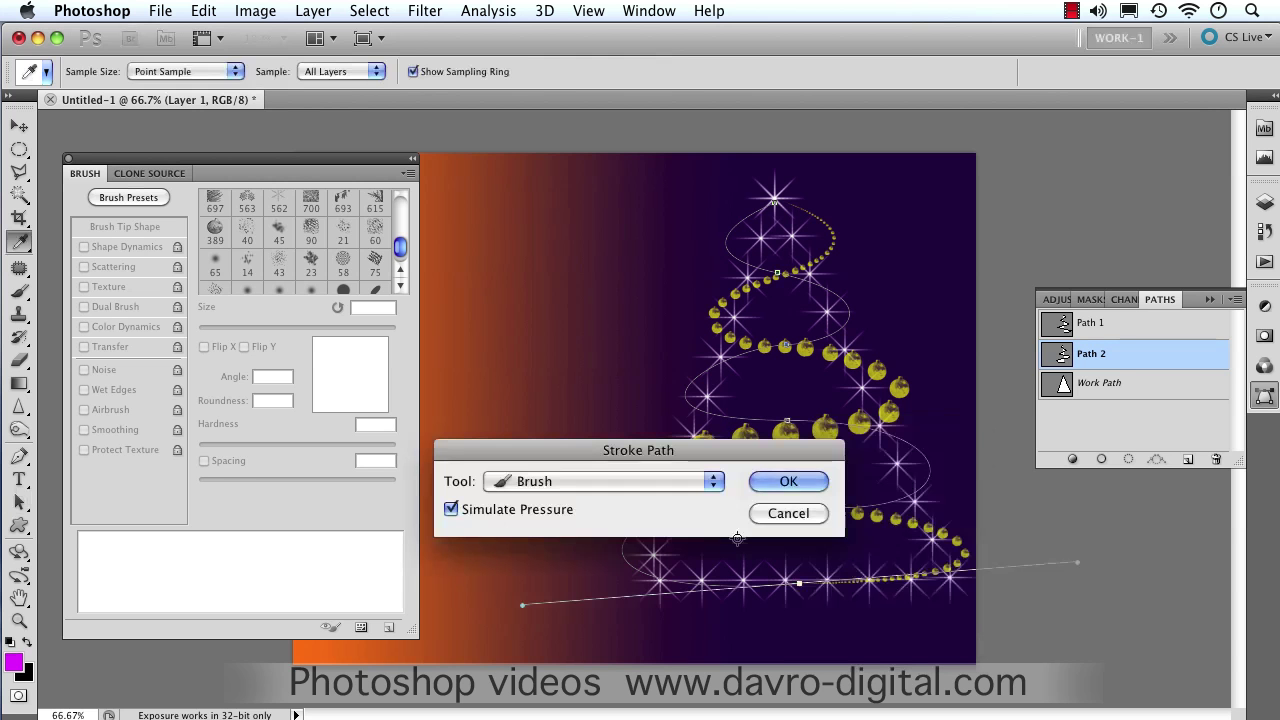
left_click(772, 482)
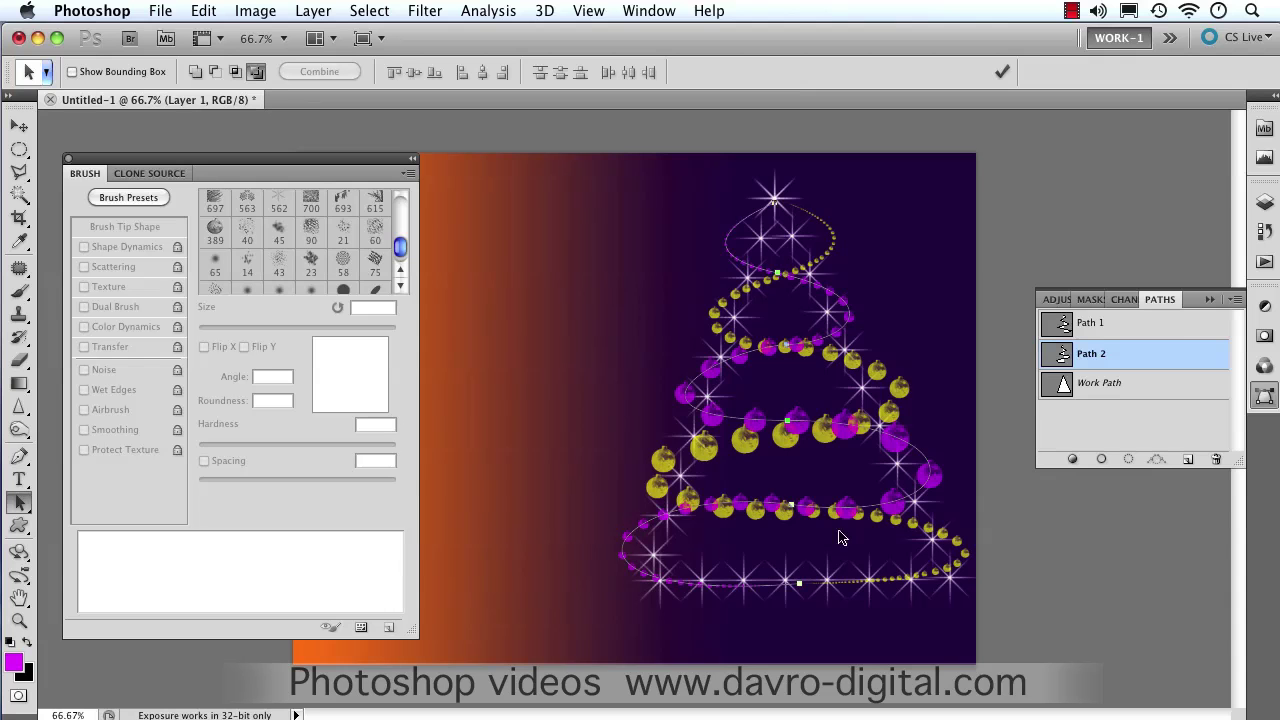
- Delete Path 1, Path 2 and the Work Path in the Paths panel
left_click(1170, 326)
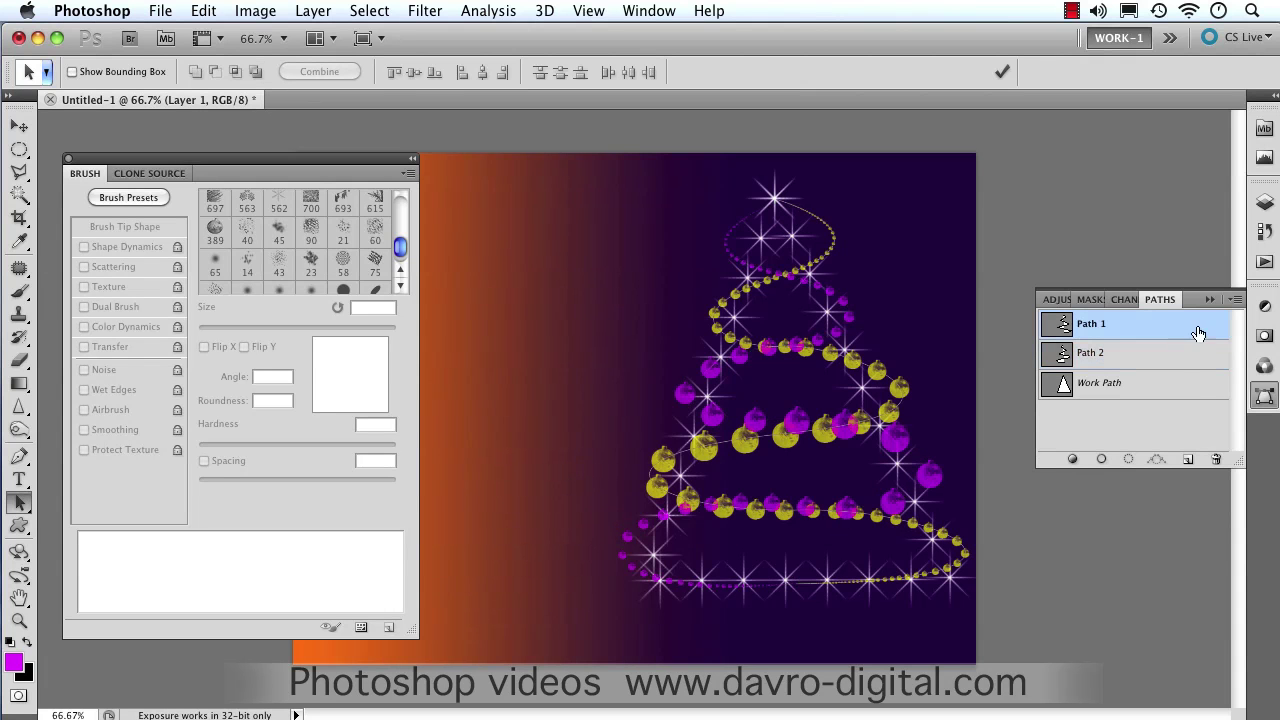
left_click_drag(1198, 332, 1216, 459)
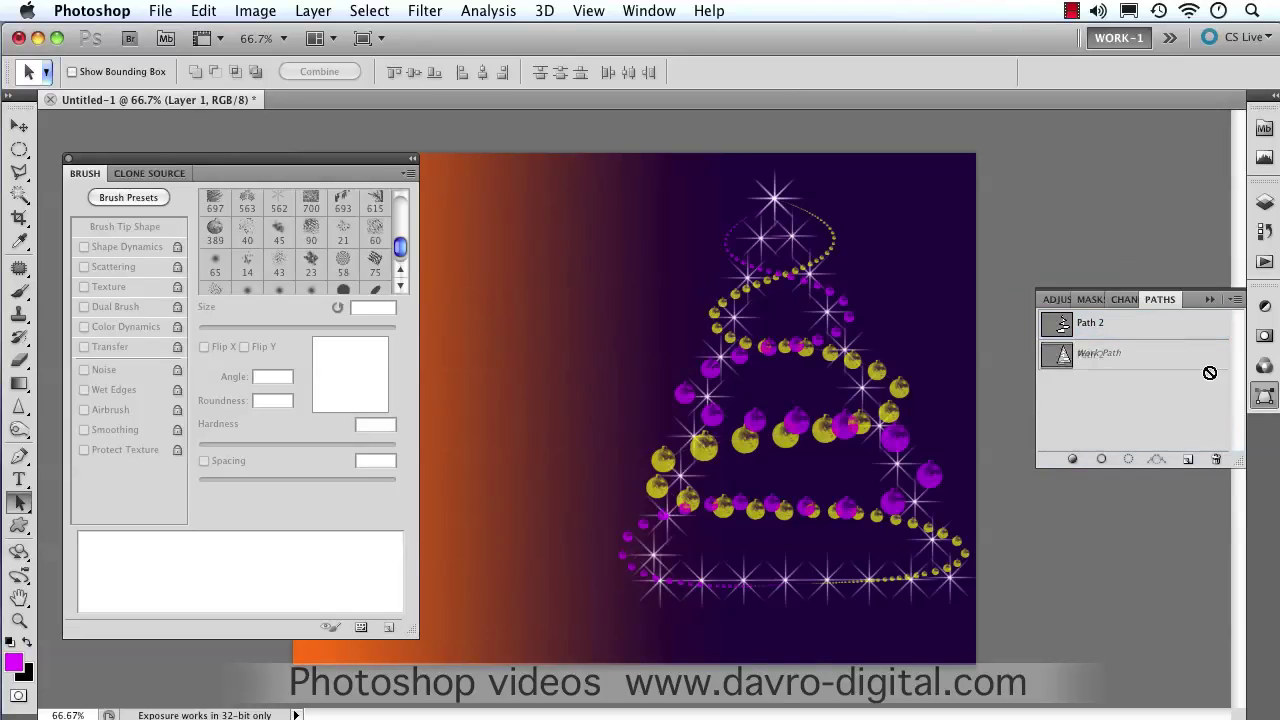
left_click_drag(1209, 373, 1216, 459)
left_click_drag(1188, 338, 1199, 466)
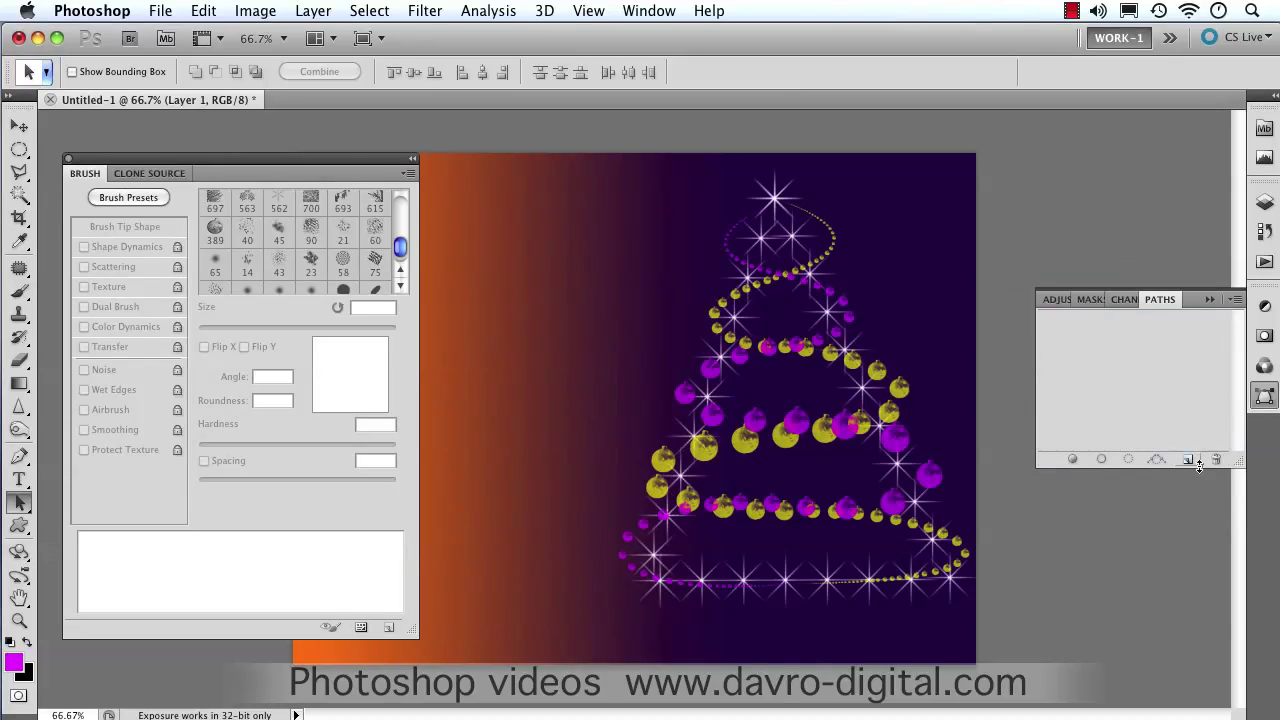
- Add a Screen-mode Outer Glow to Layer 1 at 75% opacity with size 10 px
left_click(1263, 205)
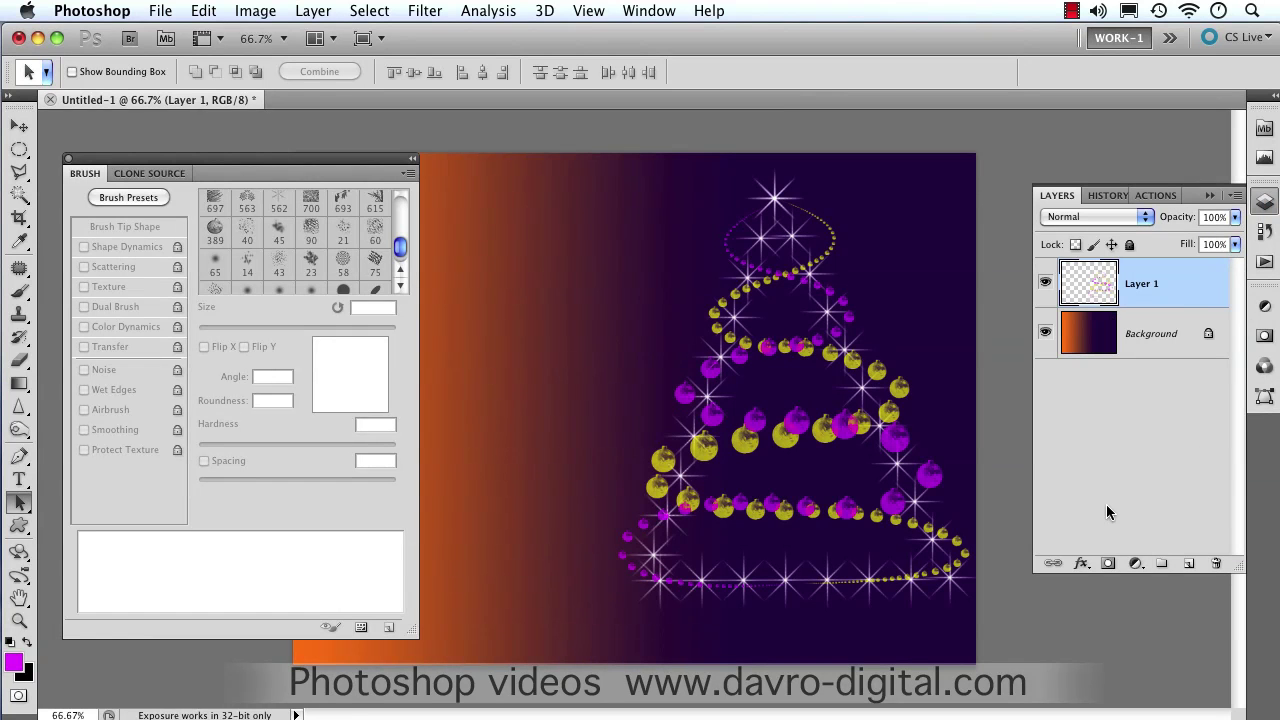
left_click(1080, 567)
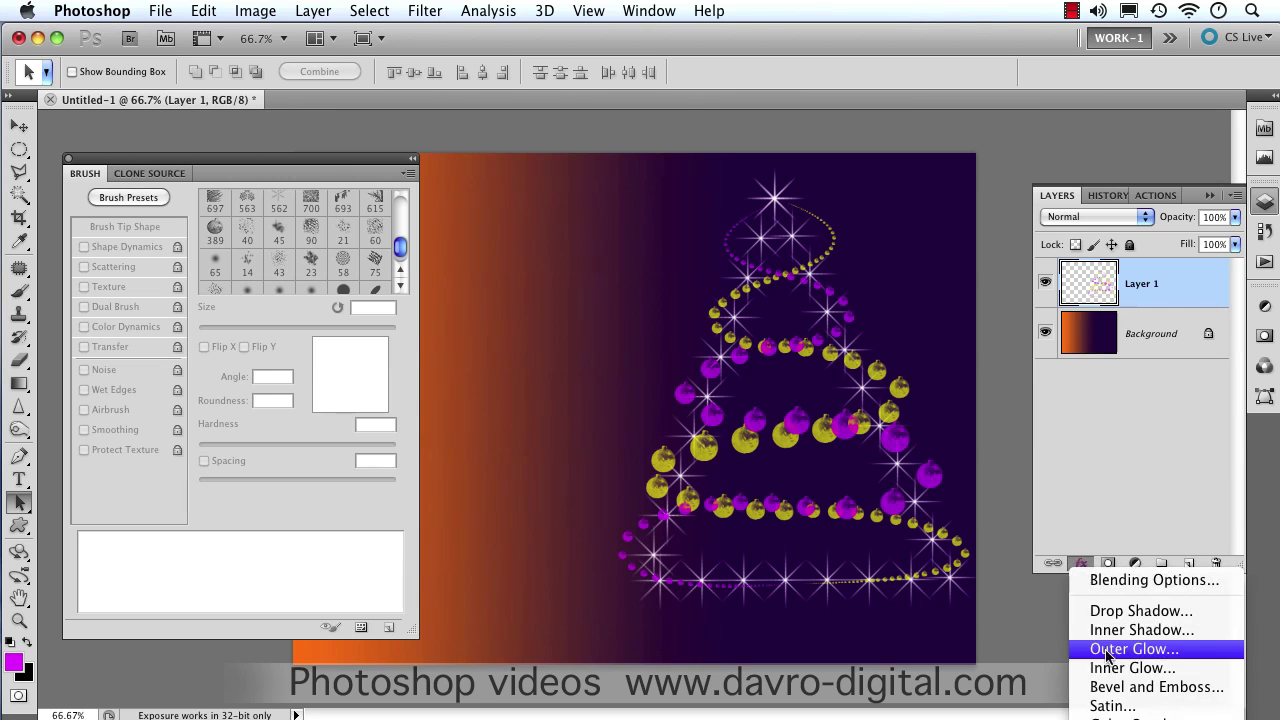
left_click(1108, 650)
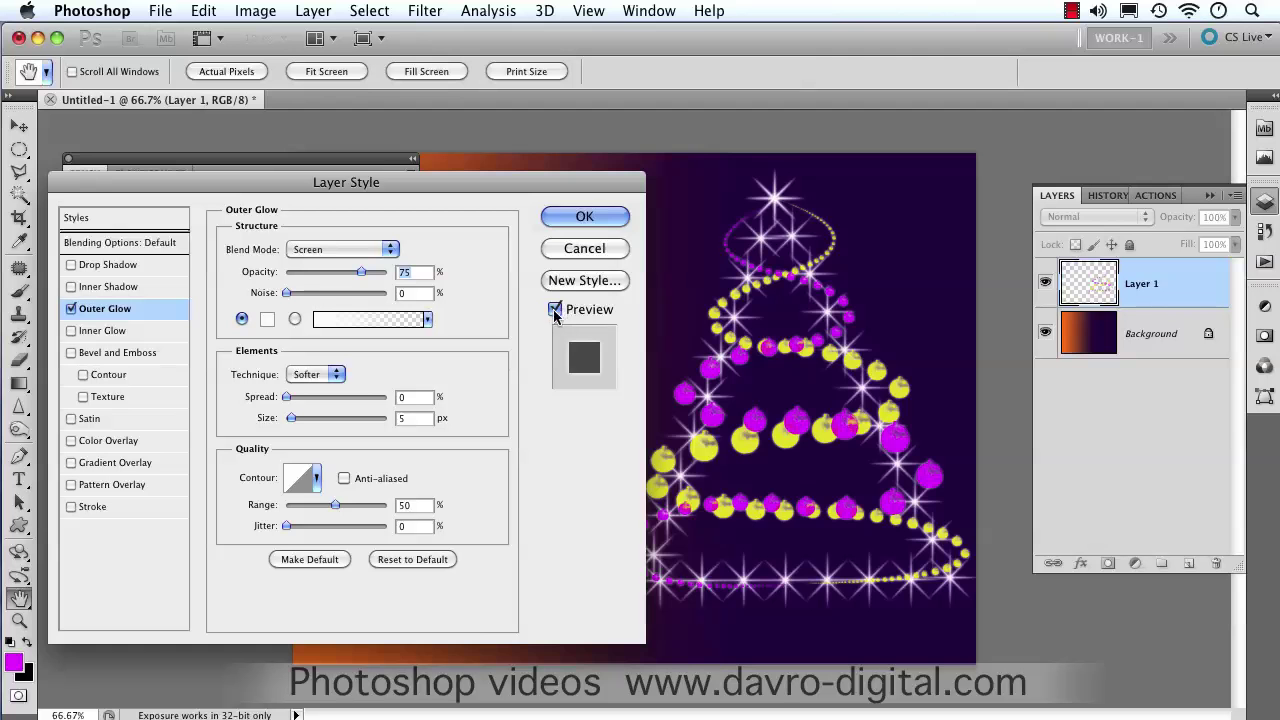
left_click(555, 311)
left_click(555, 310)
left_click_drag(446, 184, 423, 182)
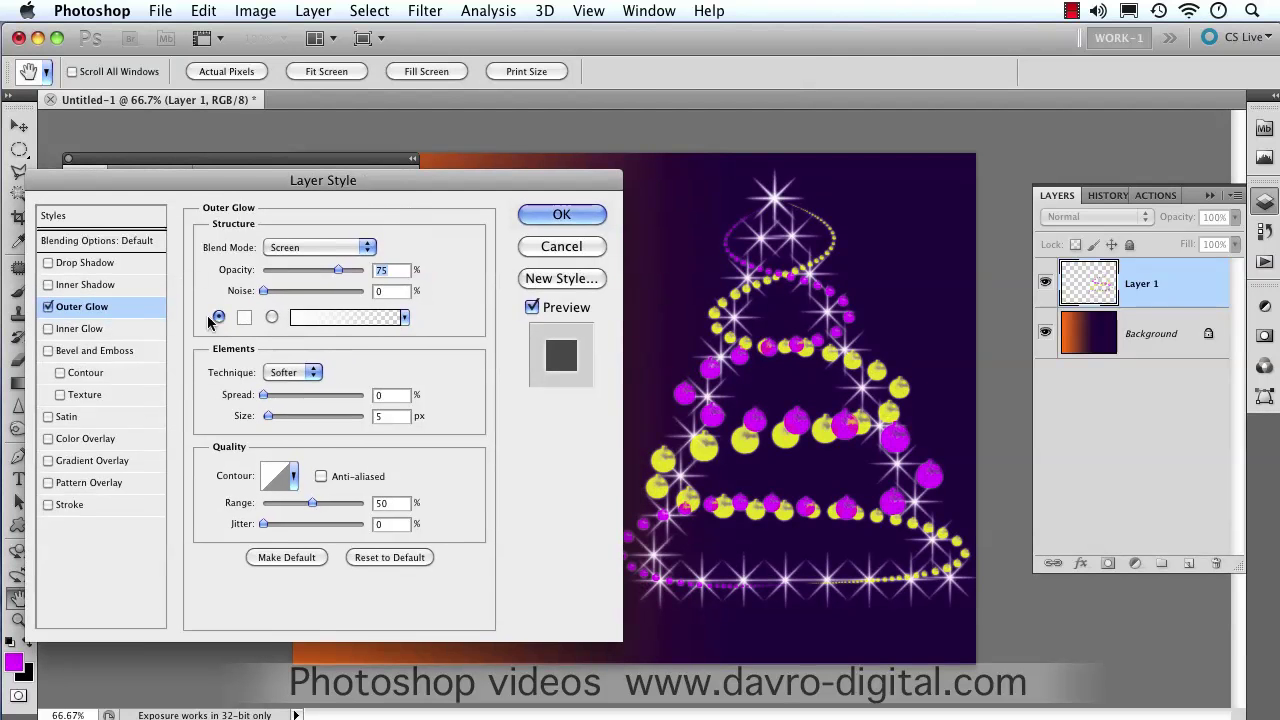
left_click_drag(268, 416, 270, 417)
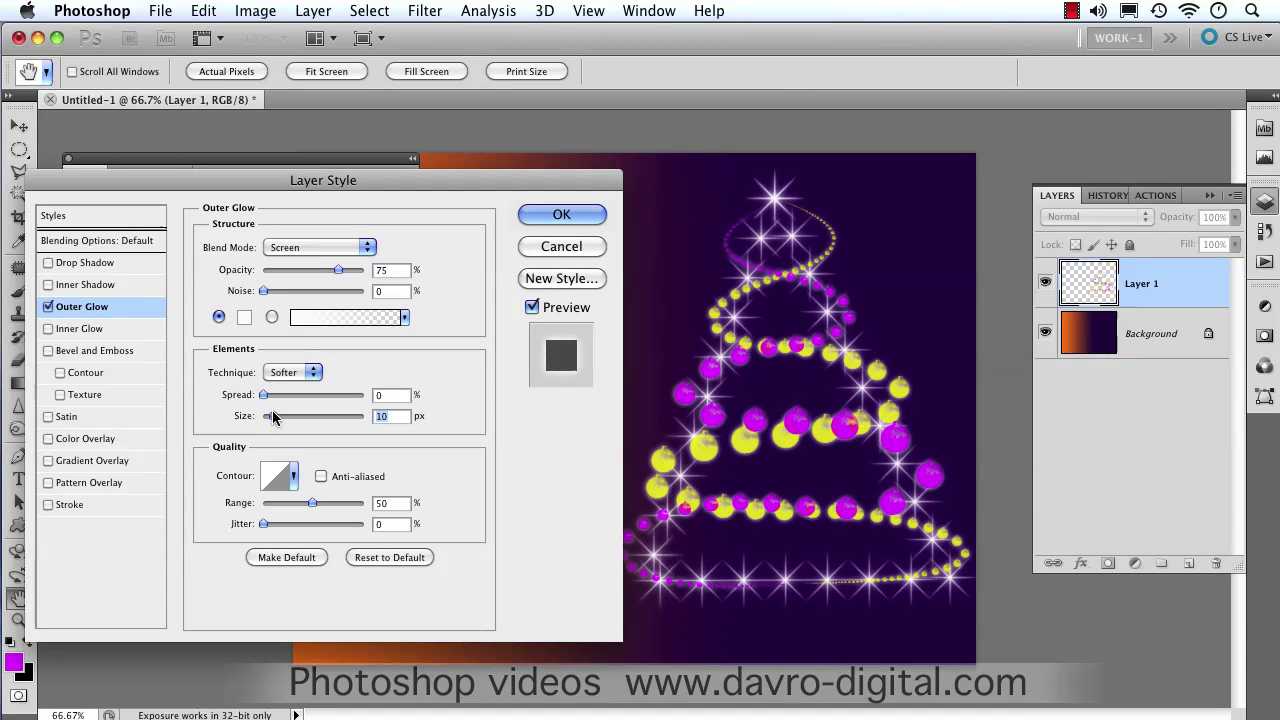
- Add a Normal-blend drop shadow to the tree layer, enlarged to a 35 px halo
left_click(104, 264)
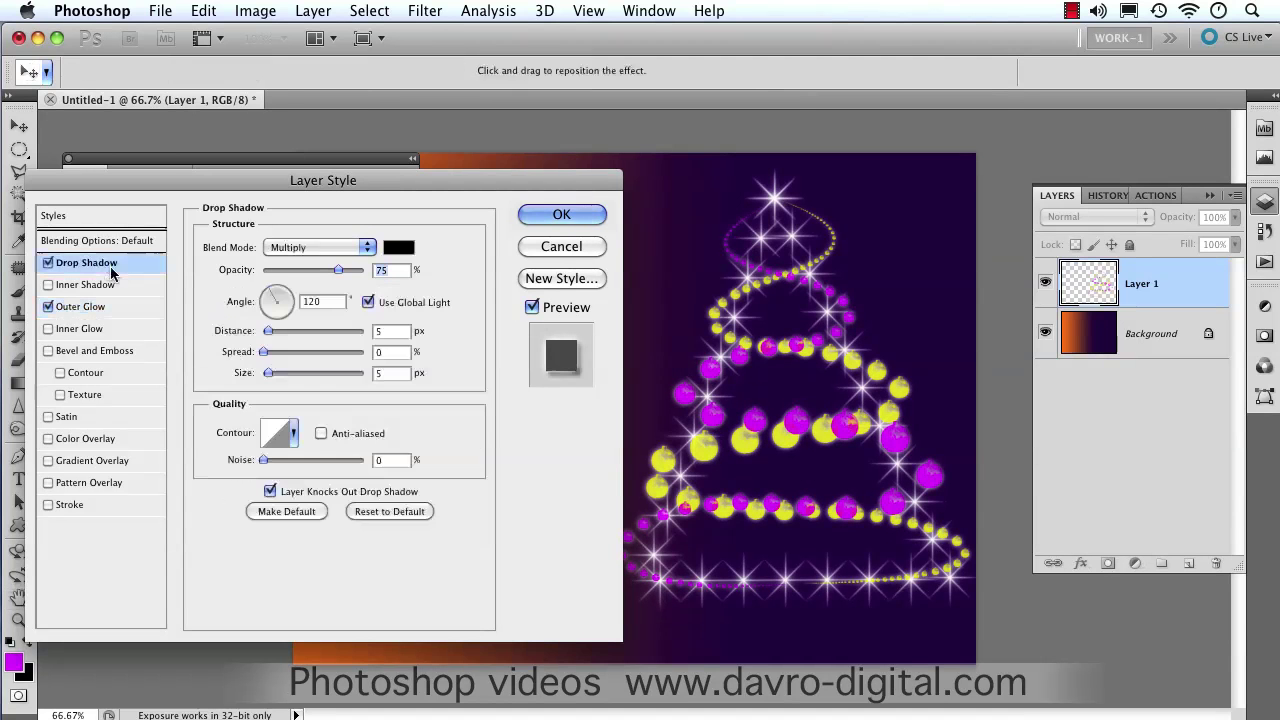
left_click(401, 251)
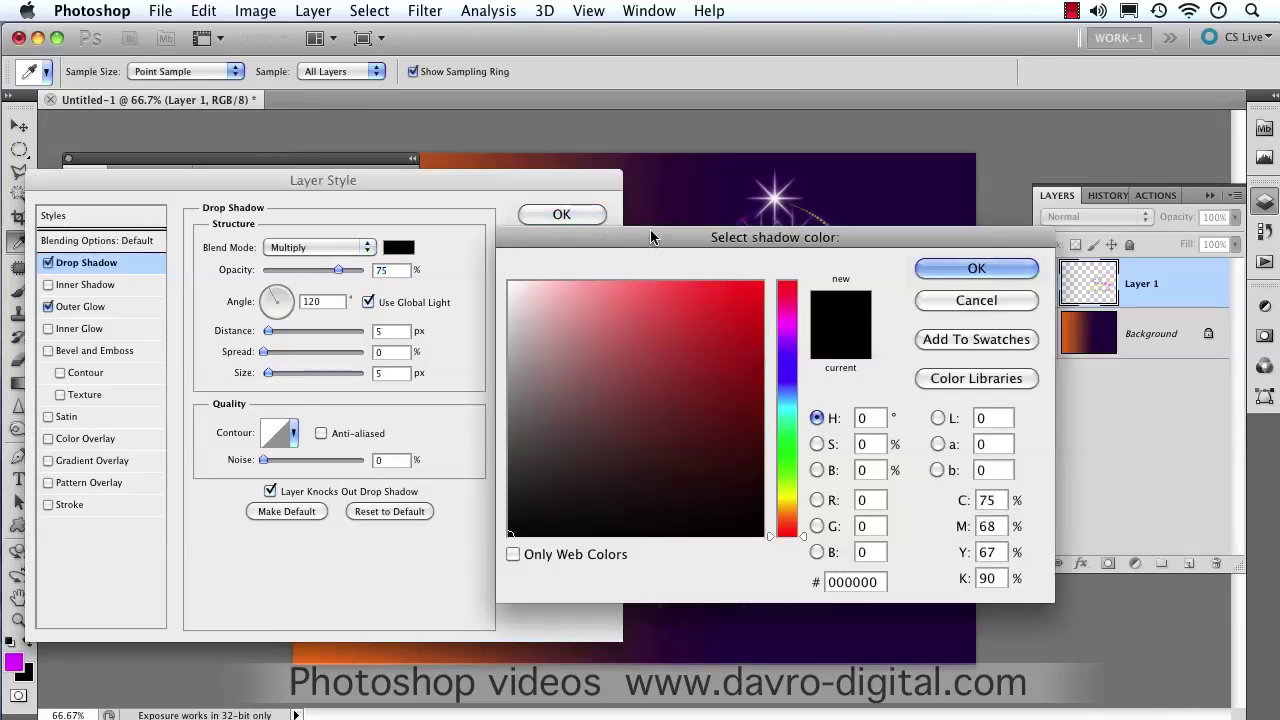
left_click_drag(650, 229, 252, 320)
left_click_drag(112, 366, 109, 363)
left_click(545, 349)
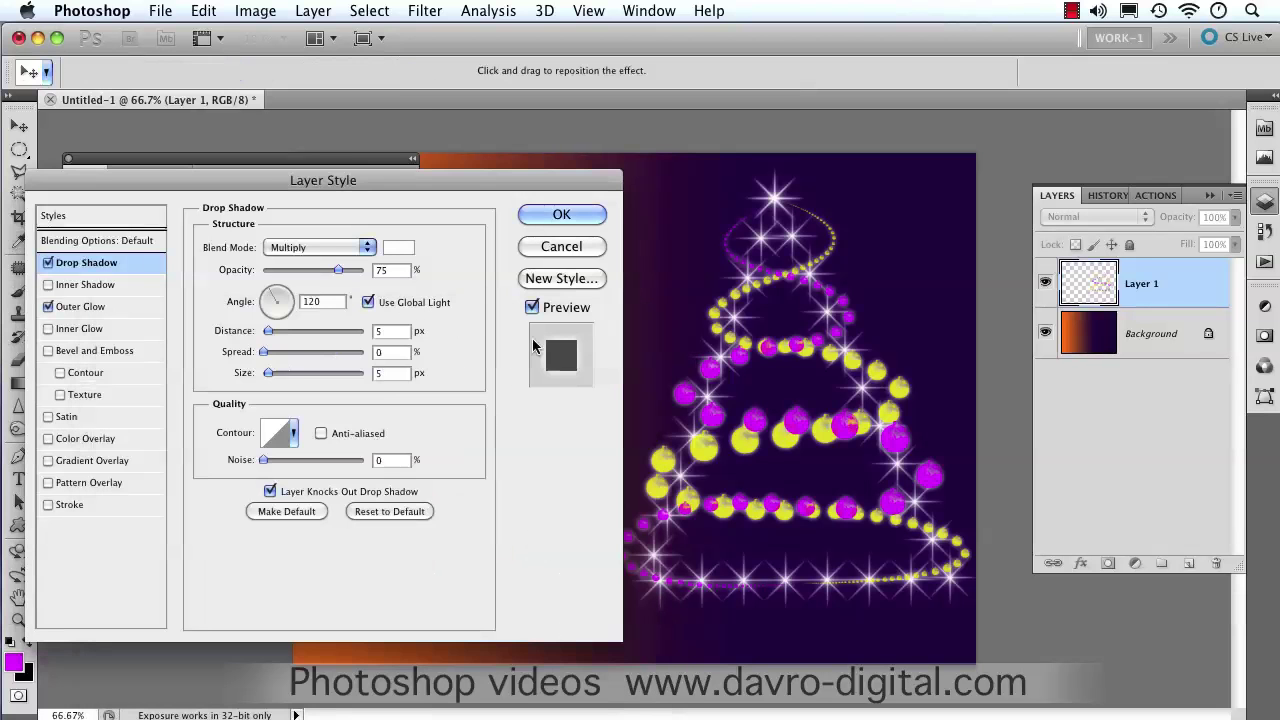
left_click(323, 253)
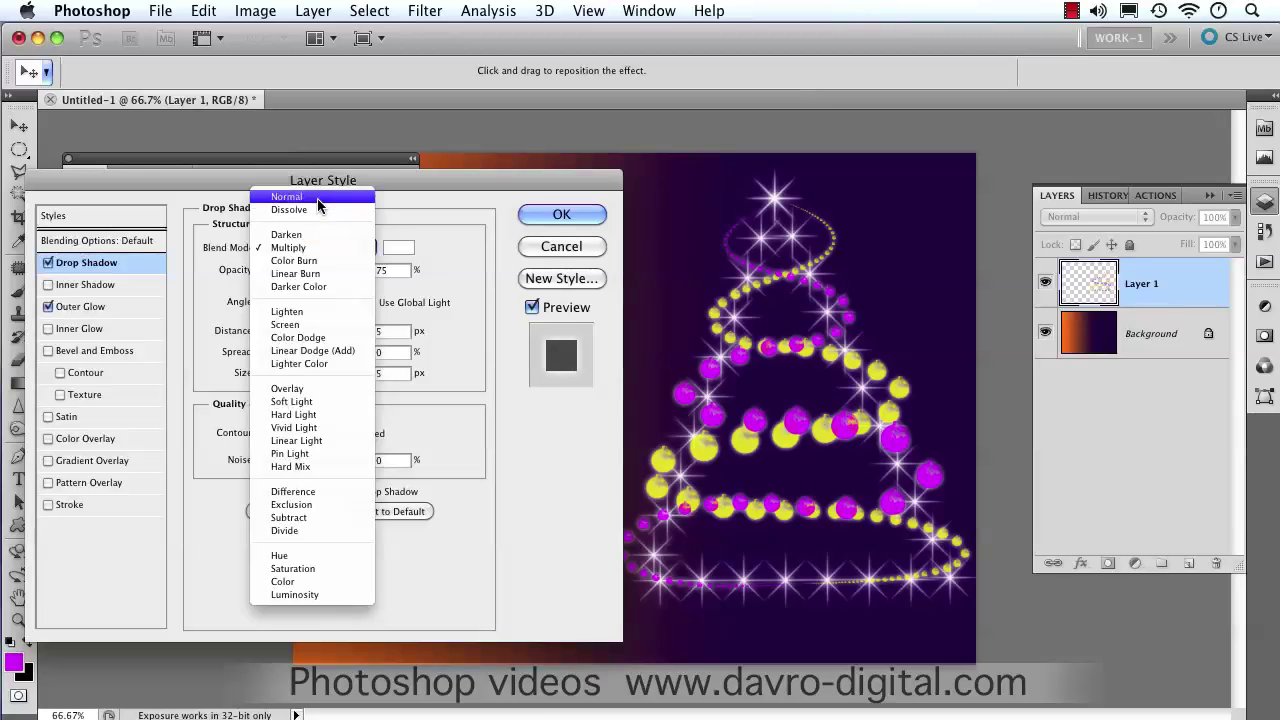
left_click(317, 198)
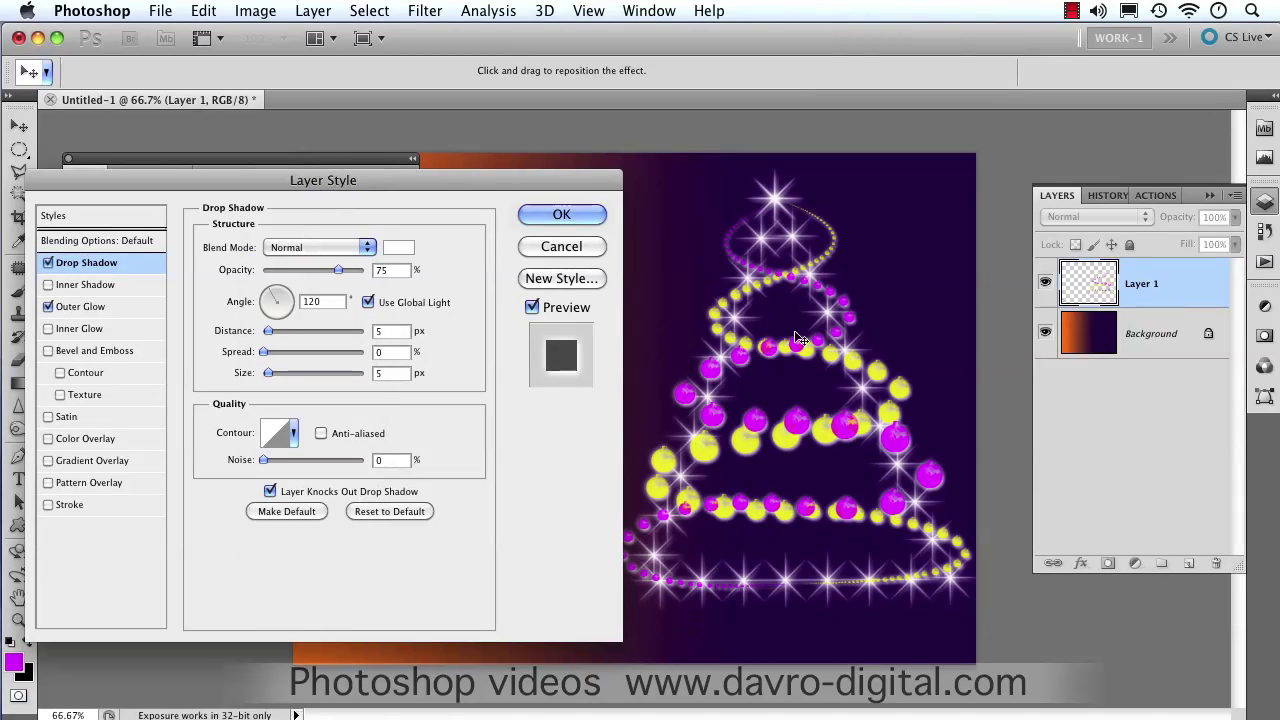
mouse_move(793, 347)
left_mouse_down()
mouse_move(798, 356)
mouse_move(793, 345)
left_mouse_up()
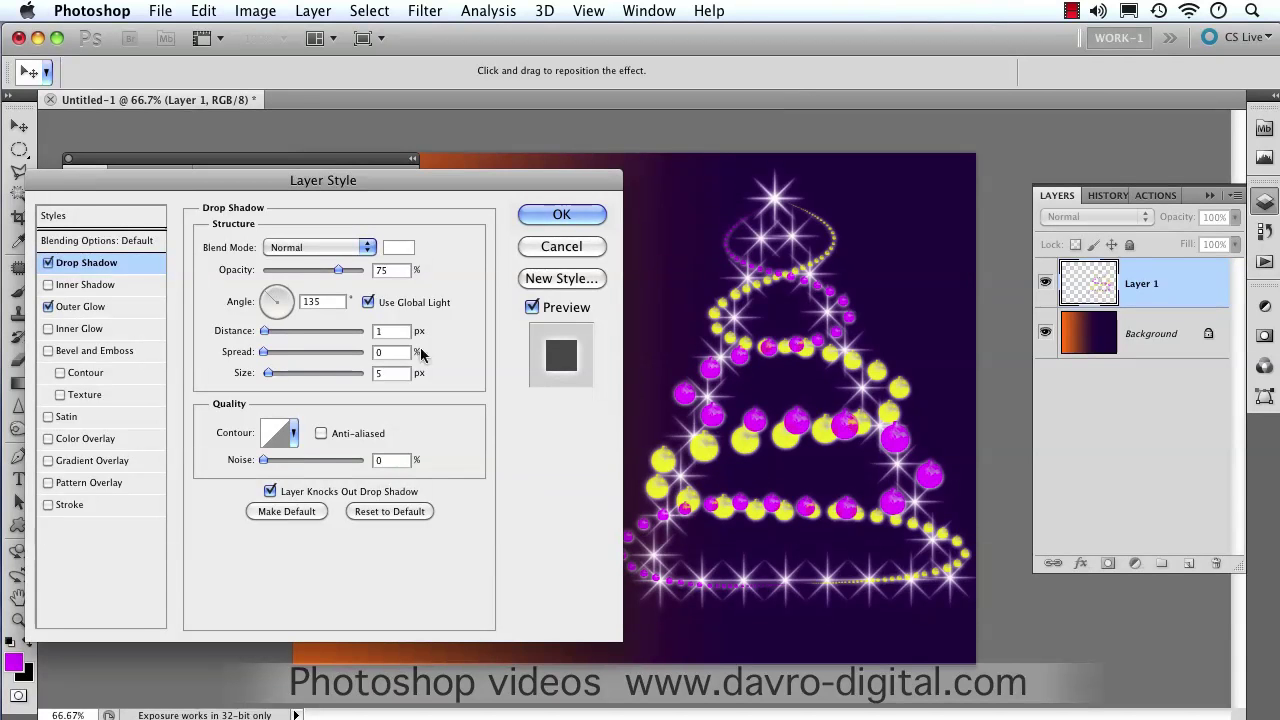
left_click_drag(277, 374, 289, 374)
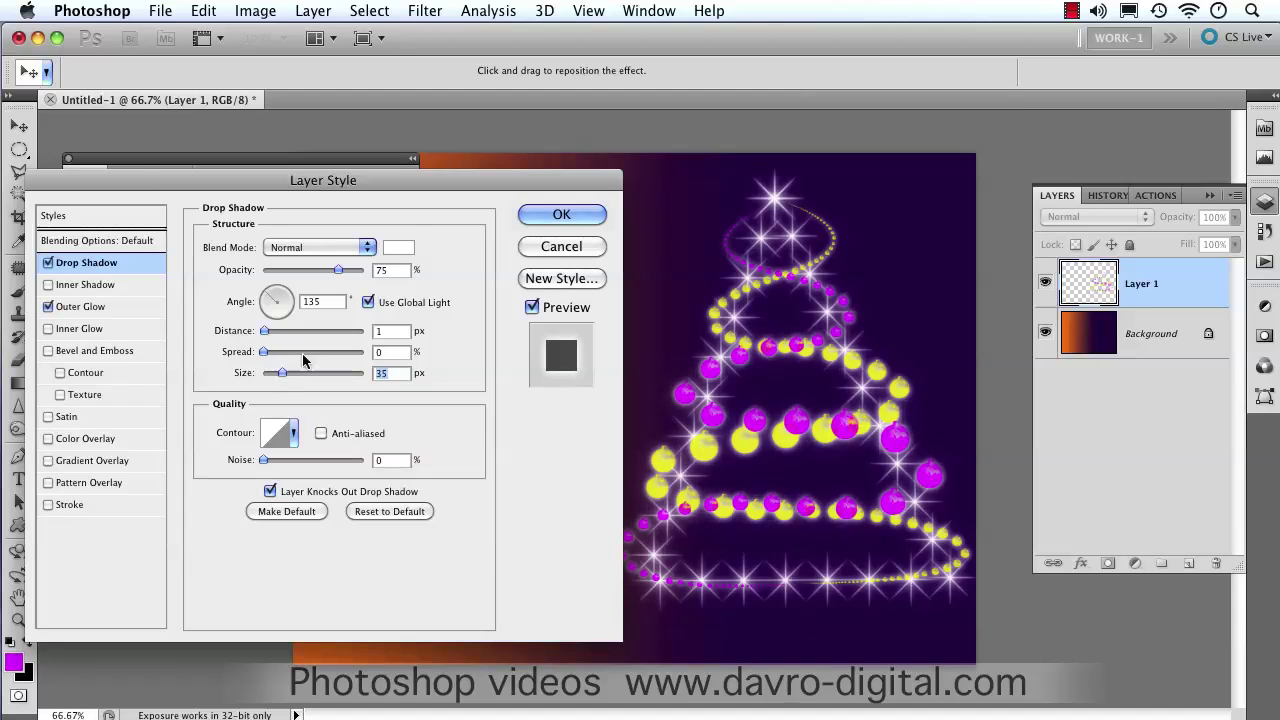
- Change the drop shadow colour to yellow fbe420 and apply the layer styles
left_click(398, 248)
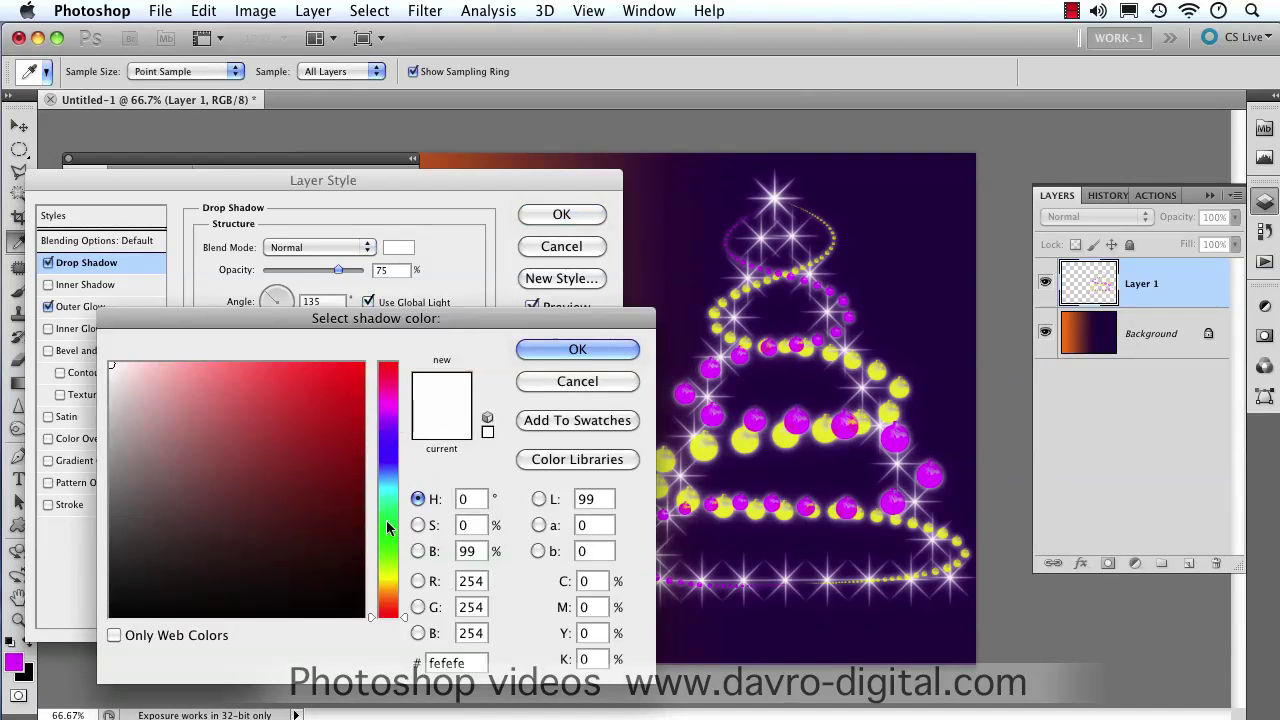
left_click_drag(412, 616, 400, 580)
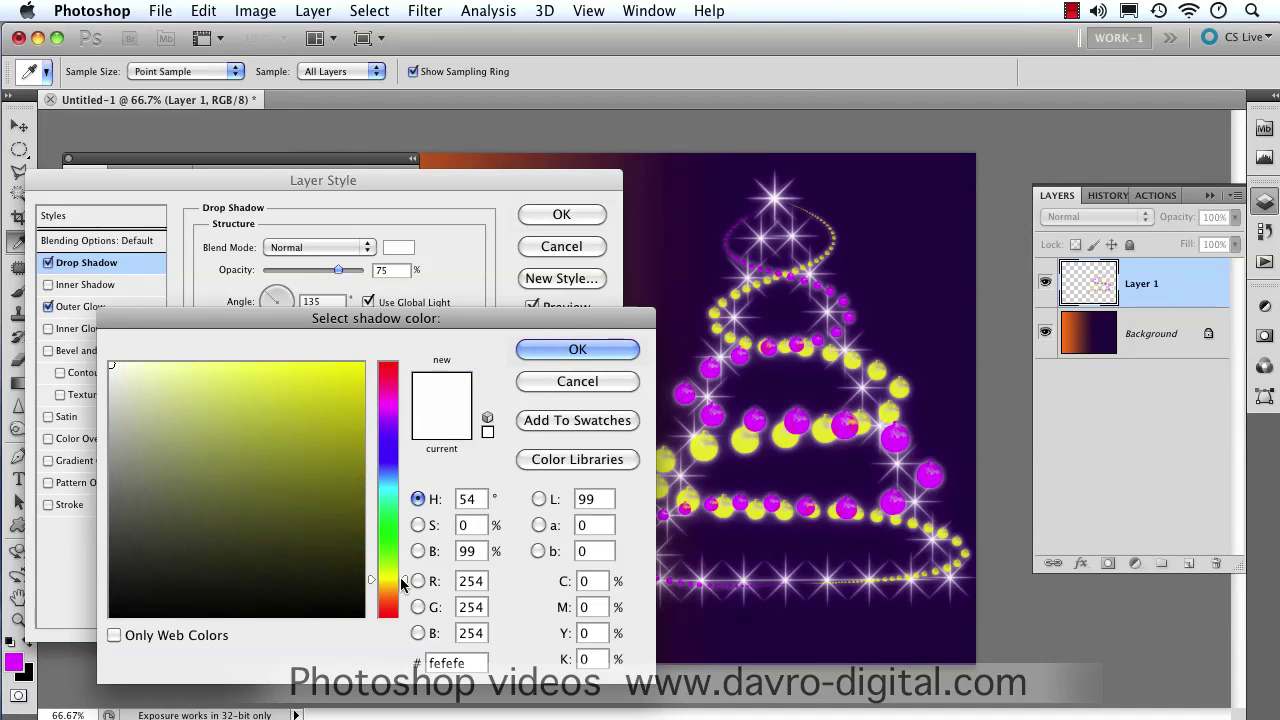
left_click(331, 367)
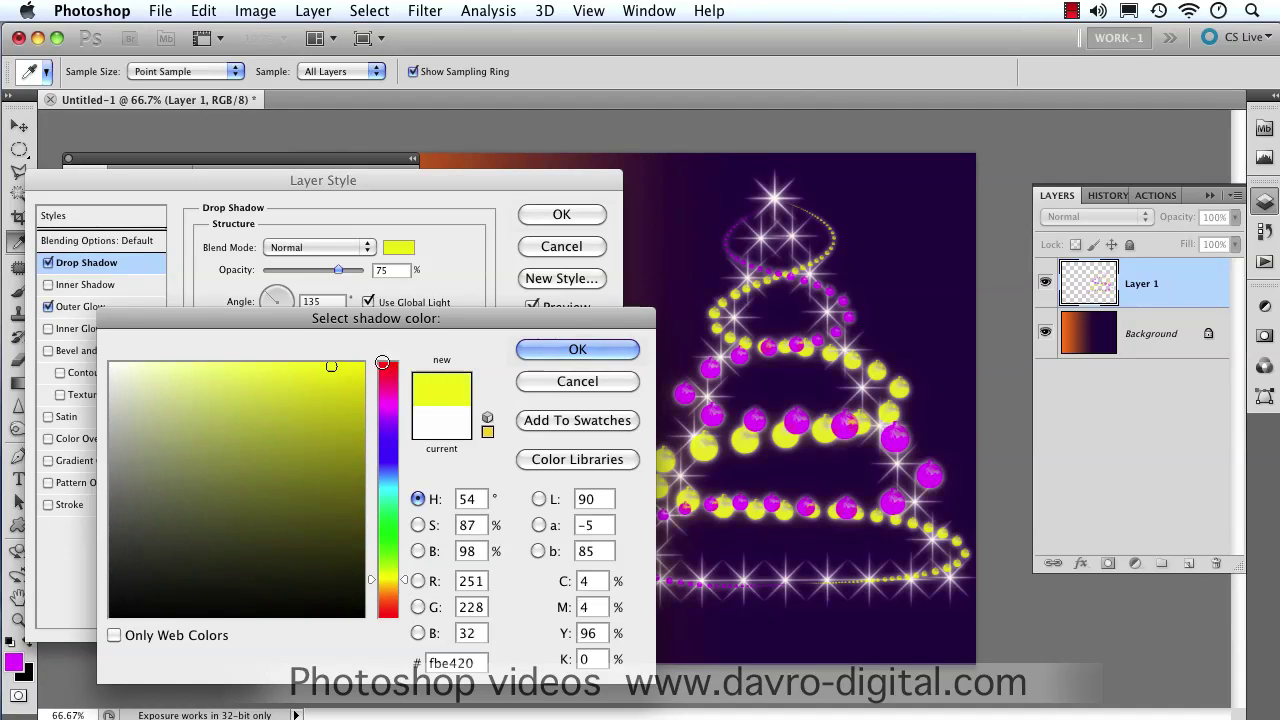
left_click(580, 349)
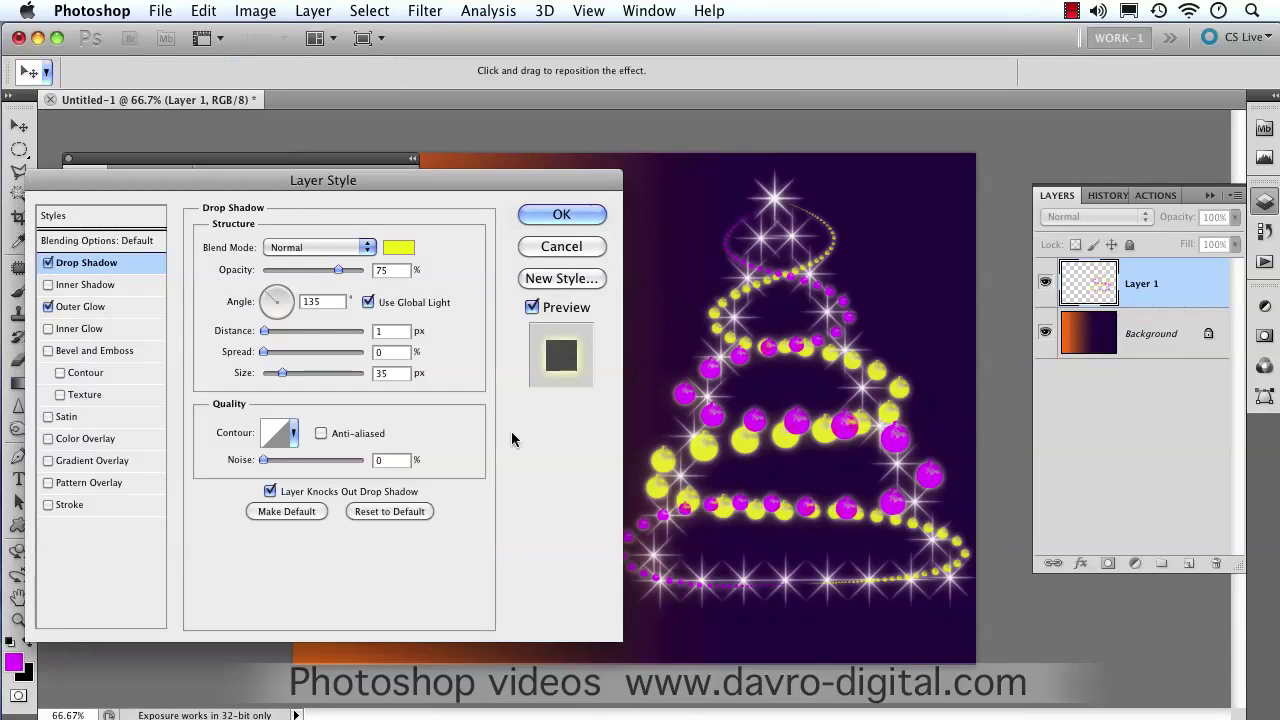
left_click(559, 216)
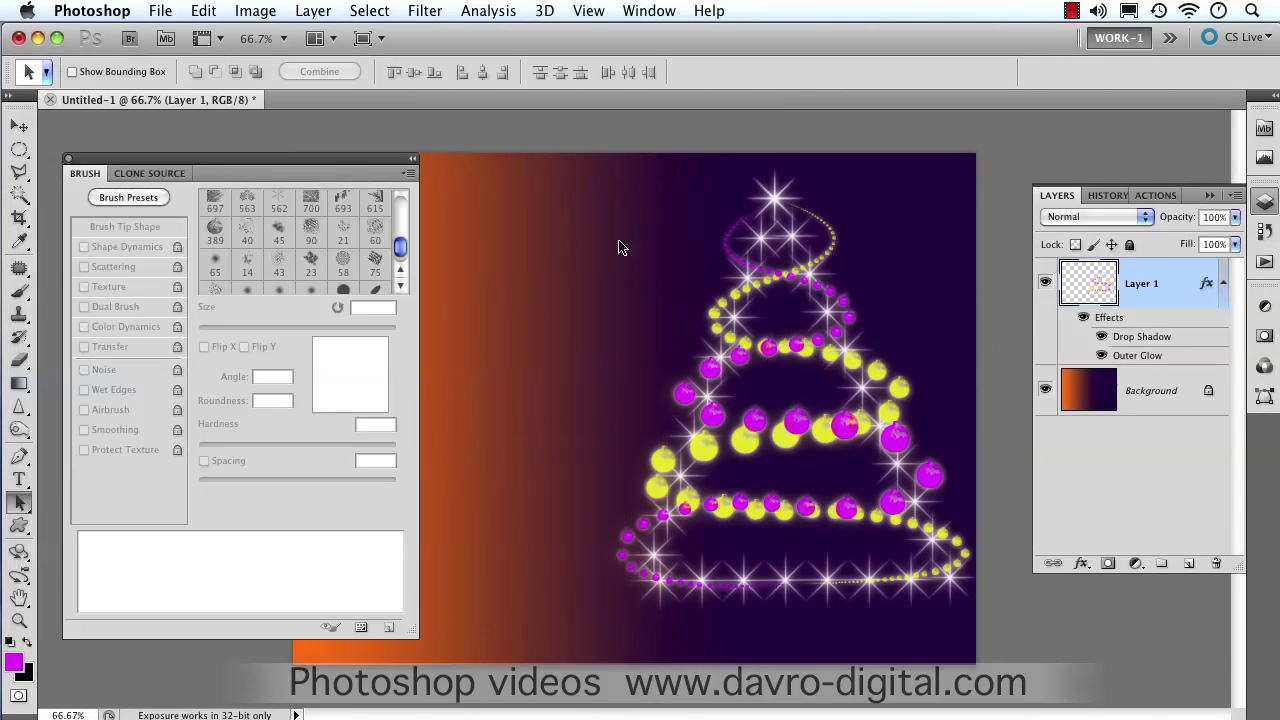
- Collapse the tree's effects, close the Brush panel, and make white the foreground colour
left_click(1224, 286)
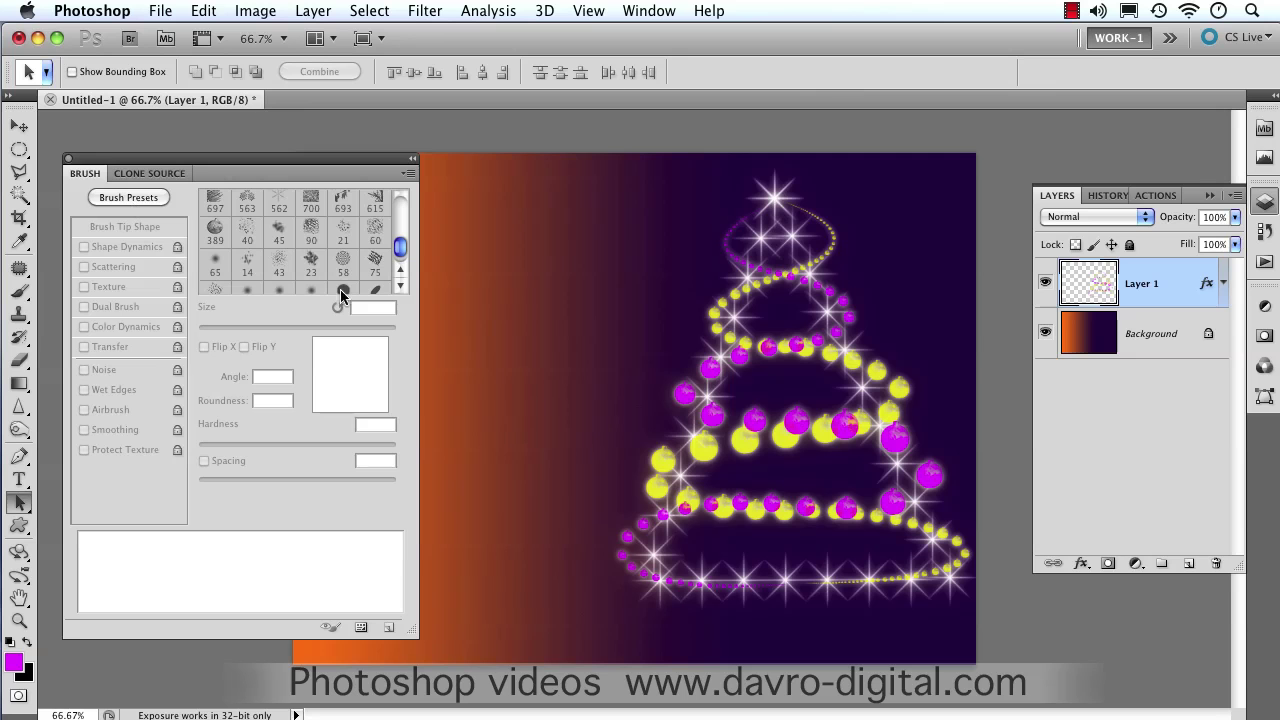
left_click(70, 158)
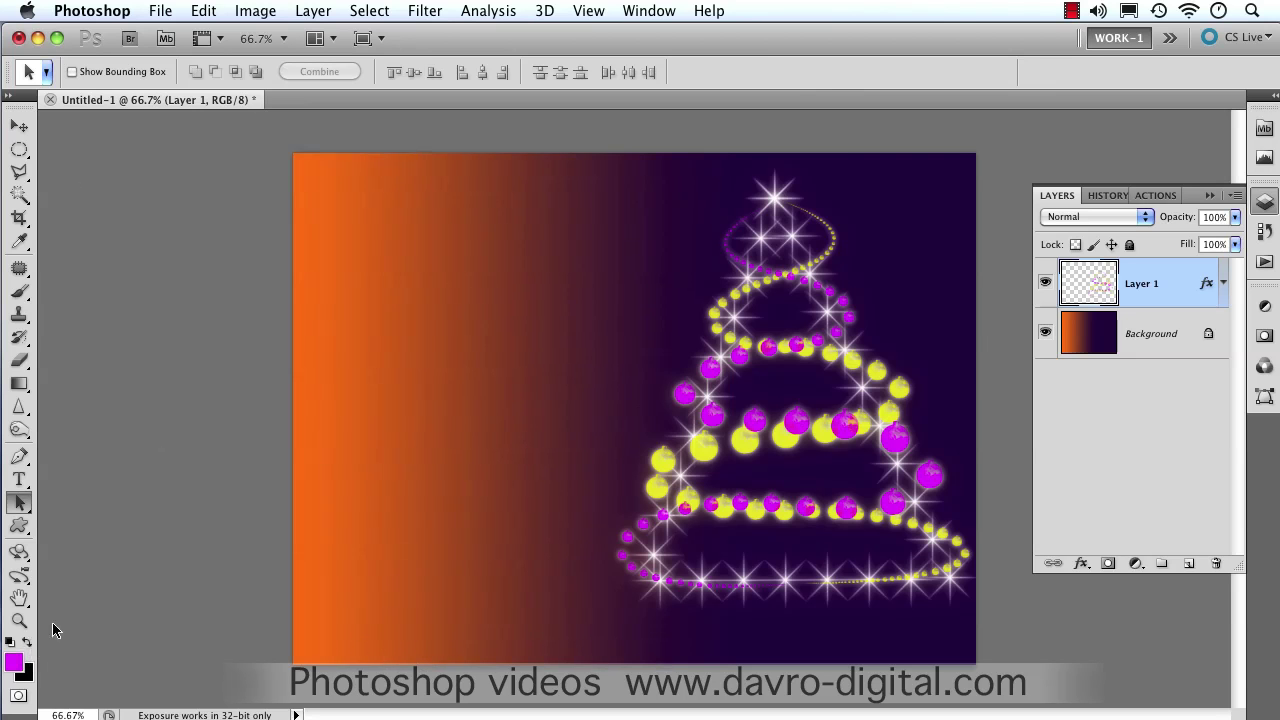
key("d")
key("x")
- Type 'Wishing you all / a very Merry / Christmas' on three lines at the upper left
left_click(19, 480)
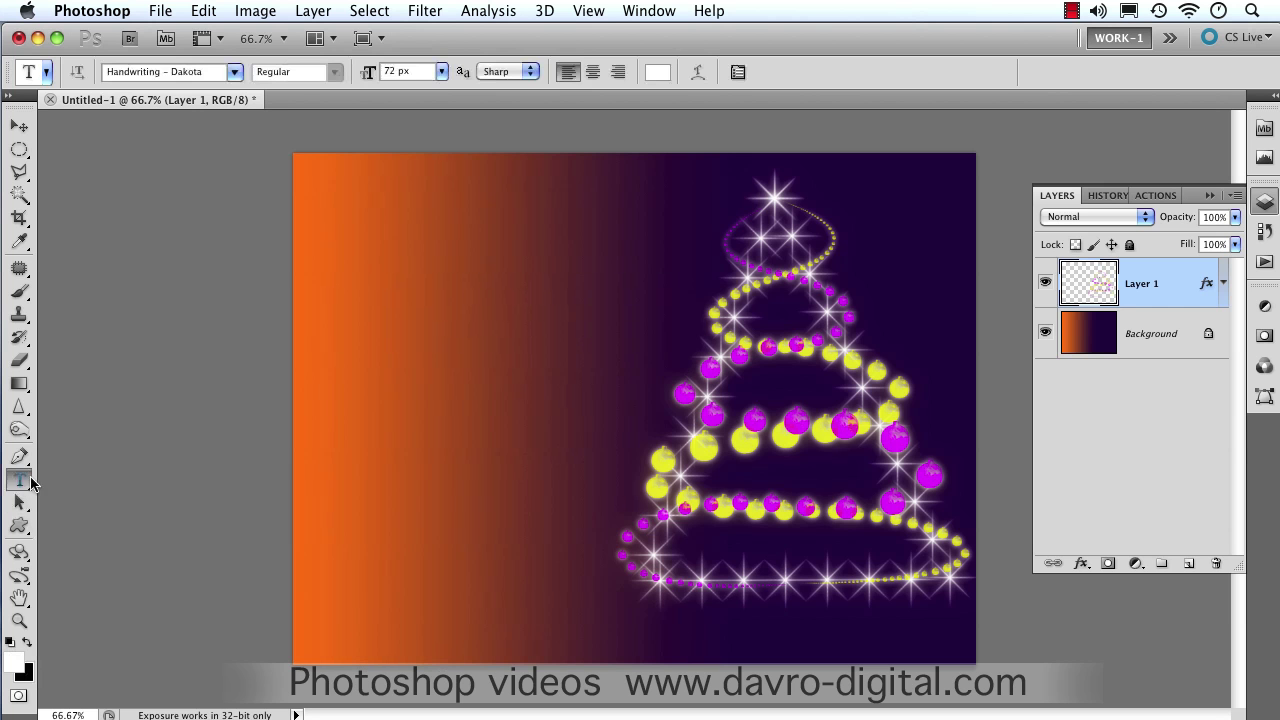
left_click(319, 229)
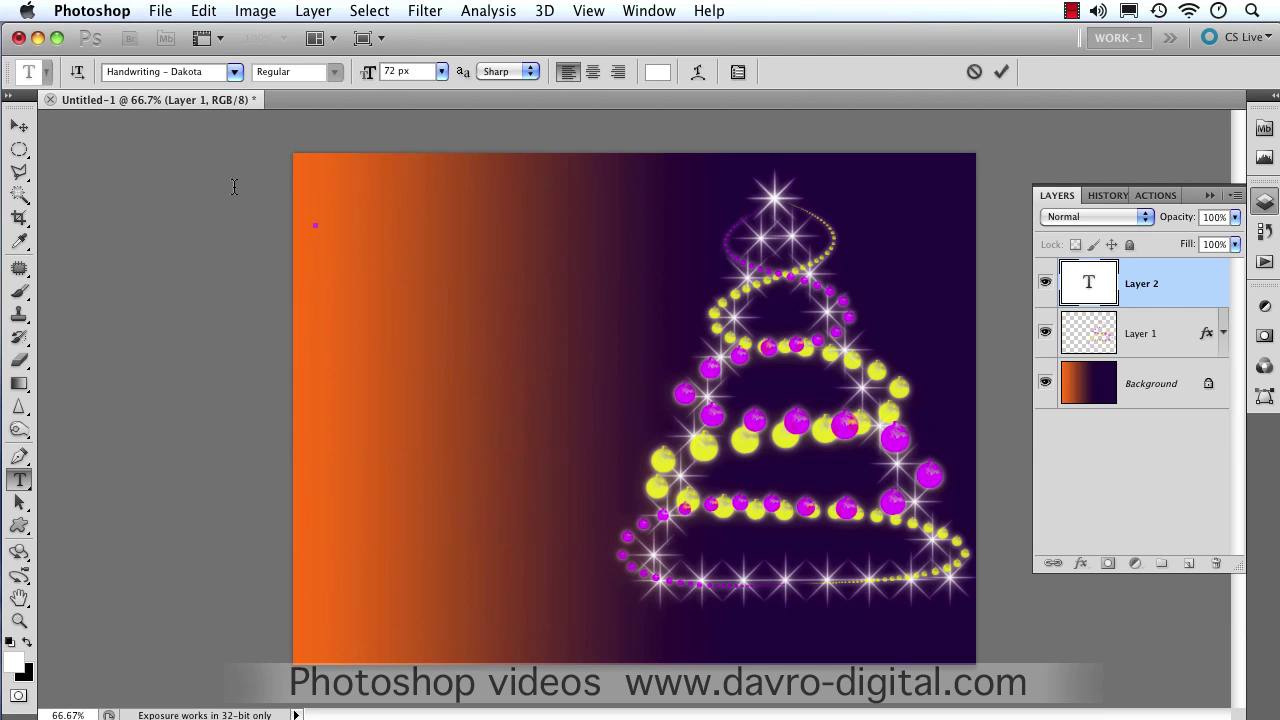
type("Wishing you")
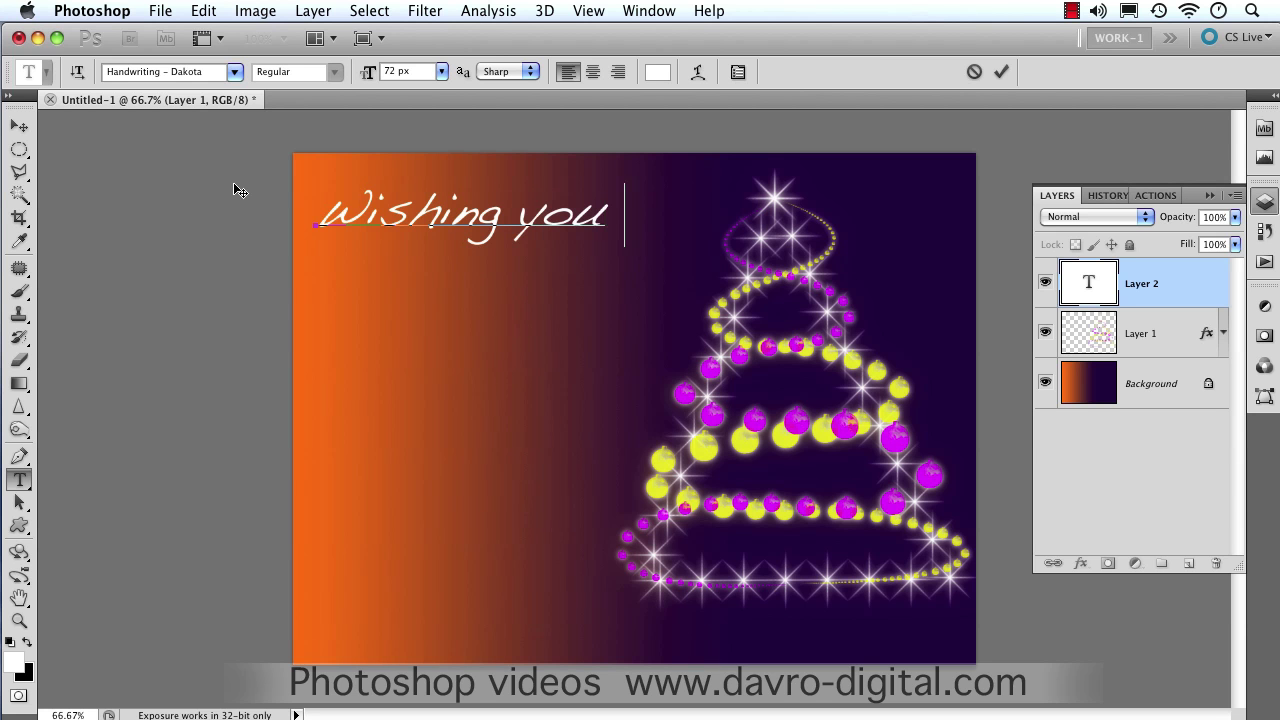
type(" all")
key("Return")
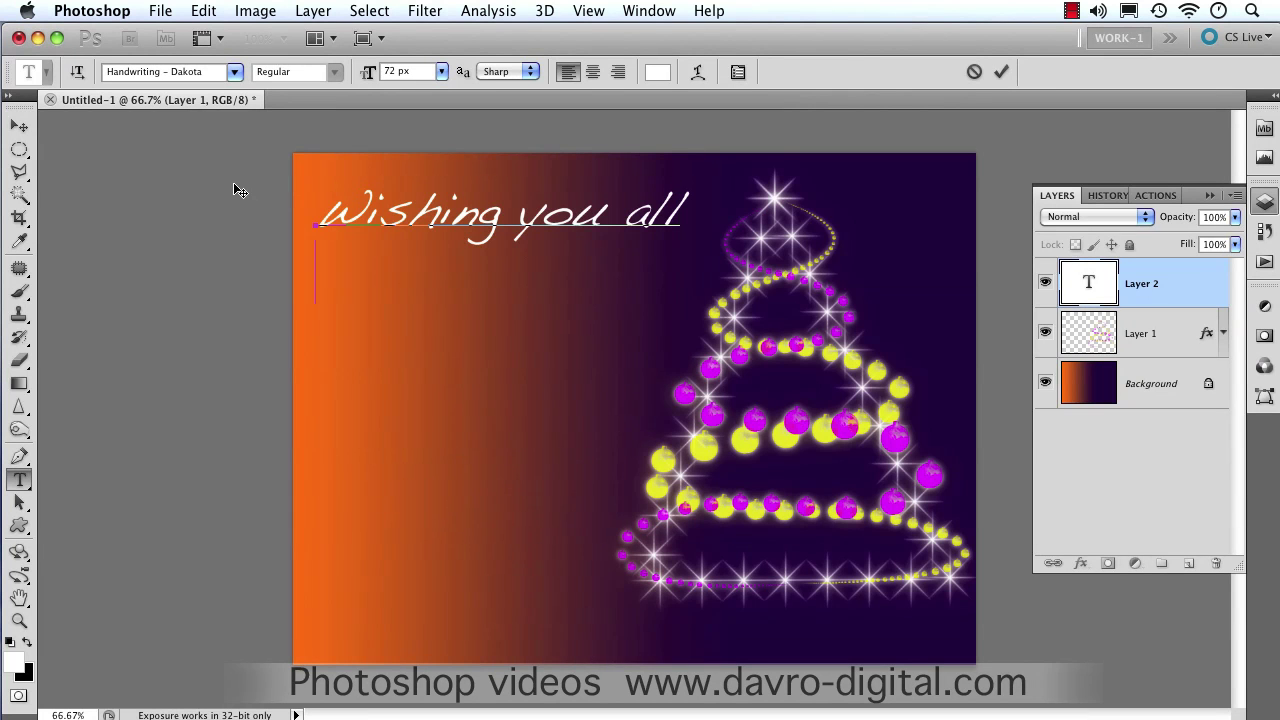
type("a very ")
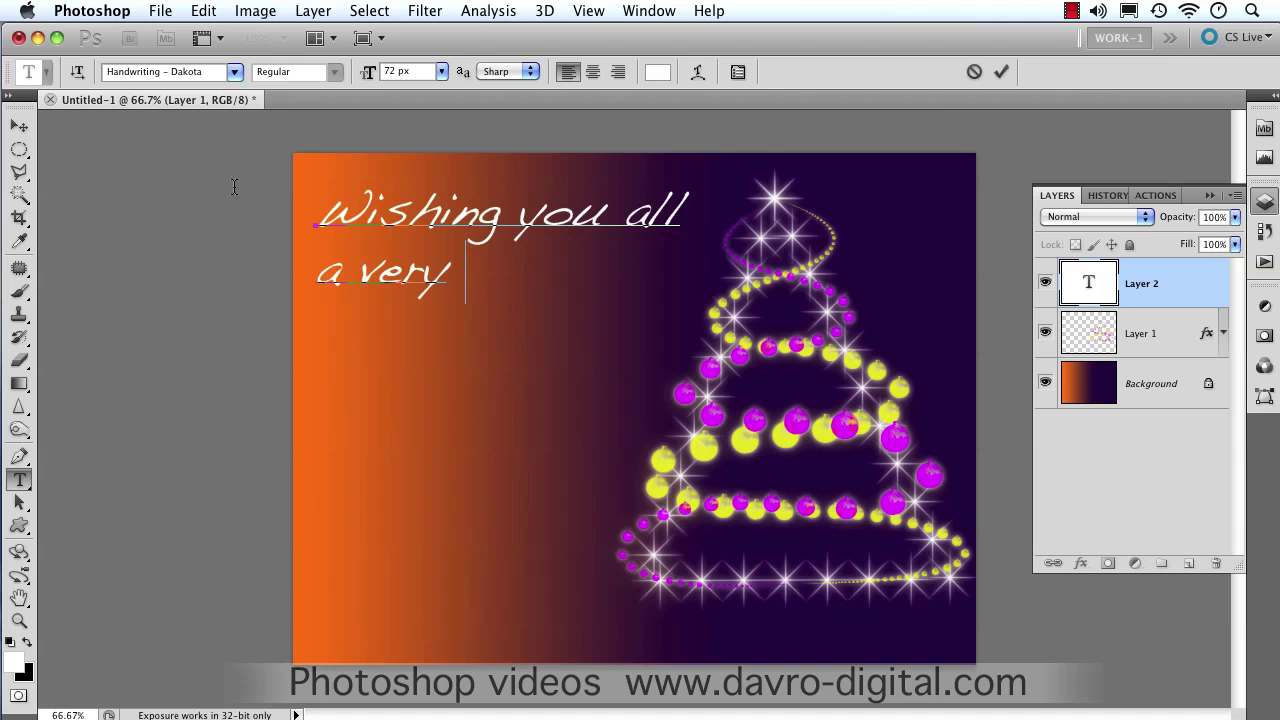
type("Merr")
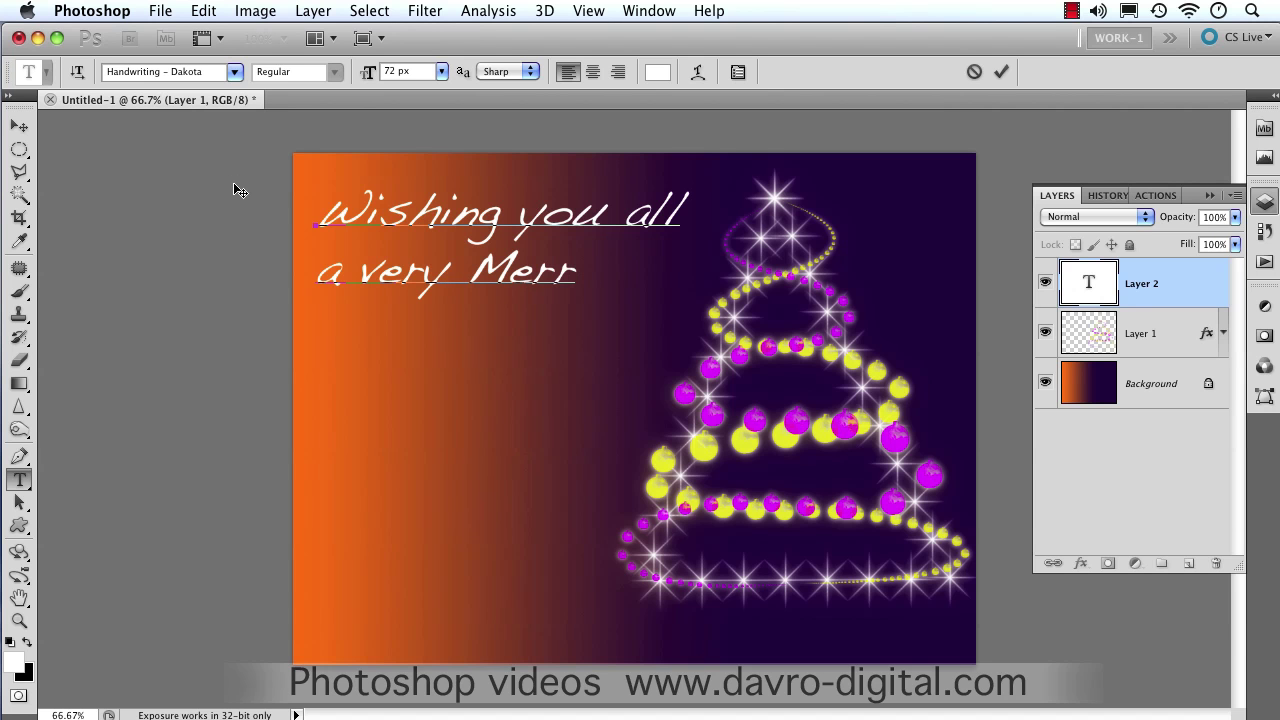
type("y")
key("Return")
type("Christmas")
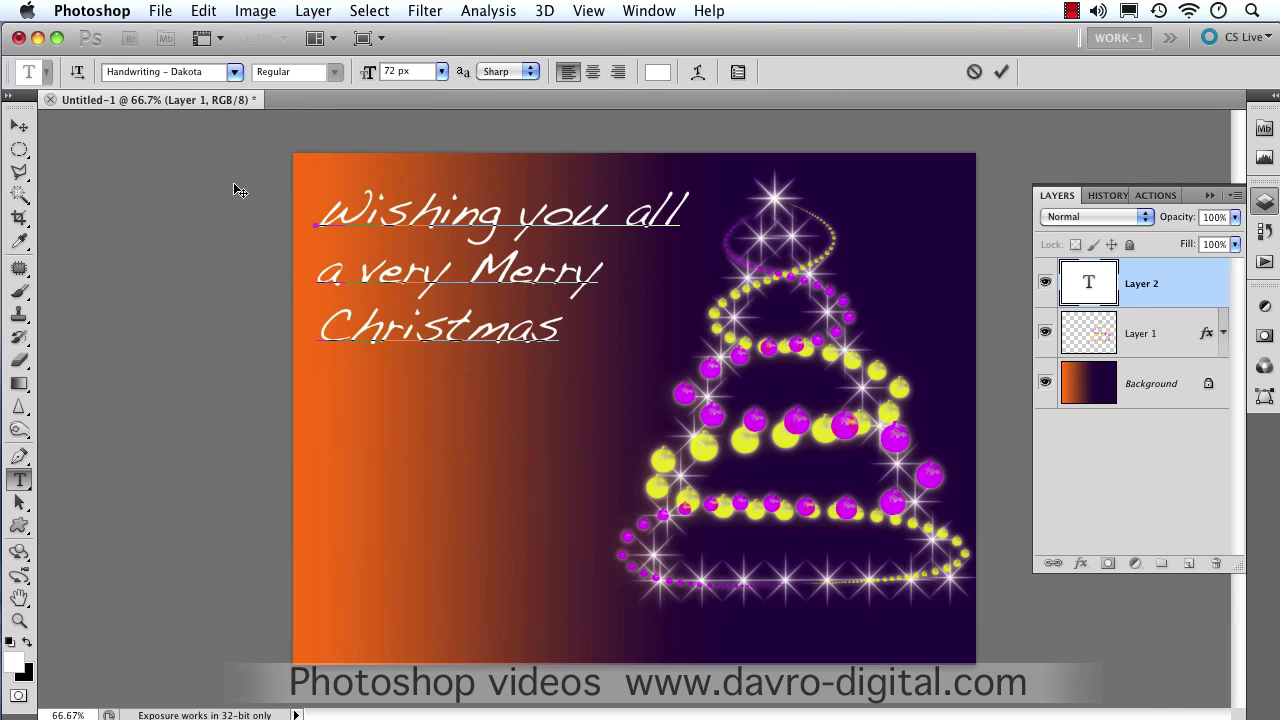
left_click(1089, 284)
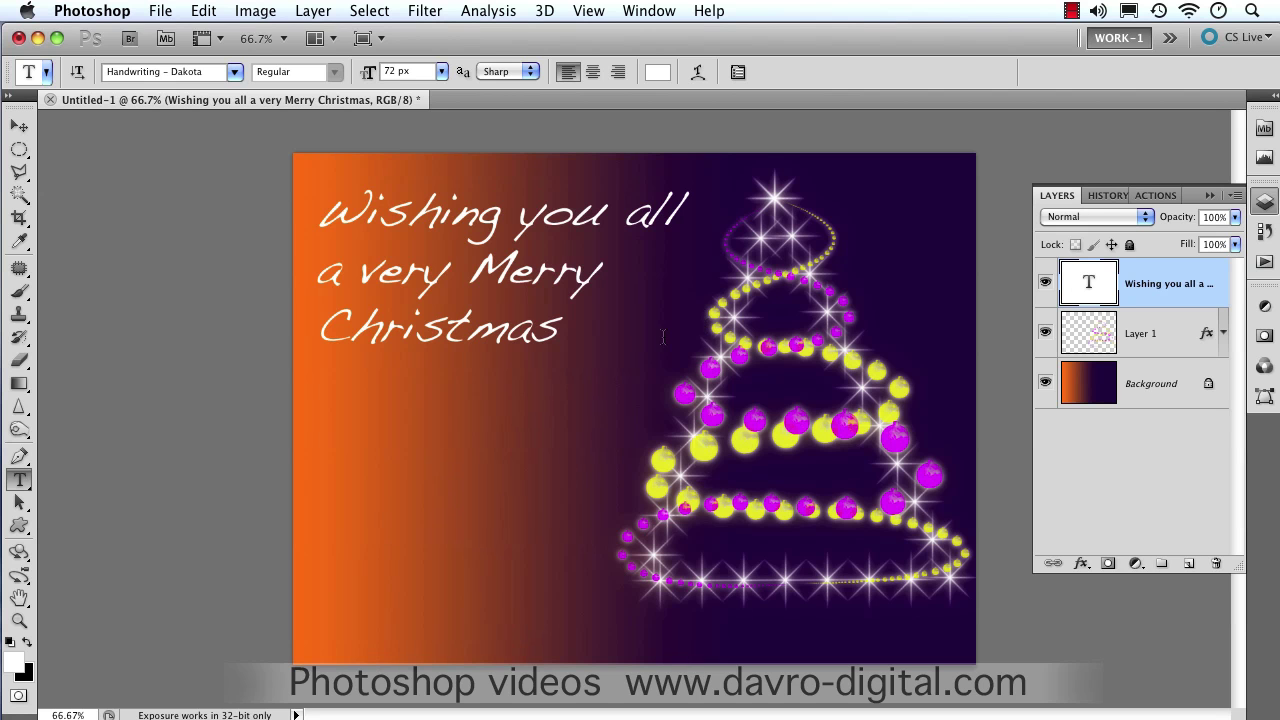
- Scale the greeting text up to 184.57 px to fill the card's left side
double_click(1088, 292)
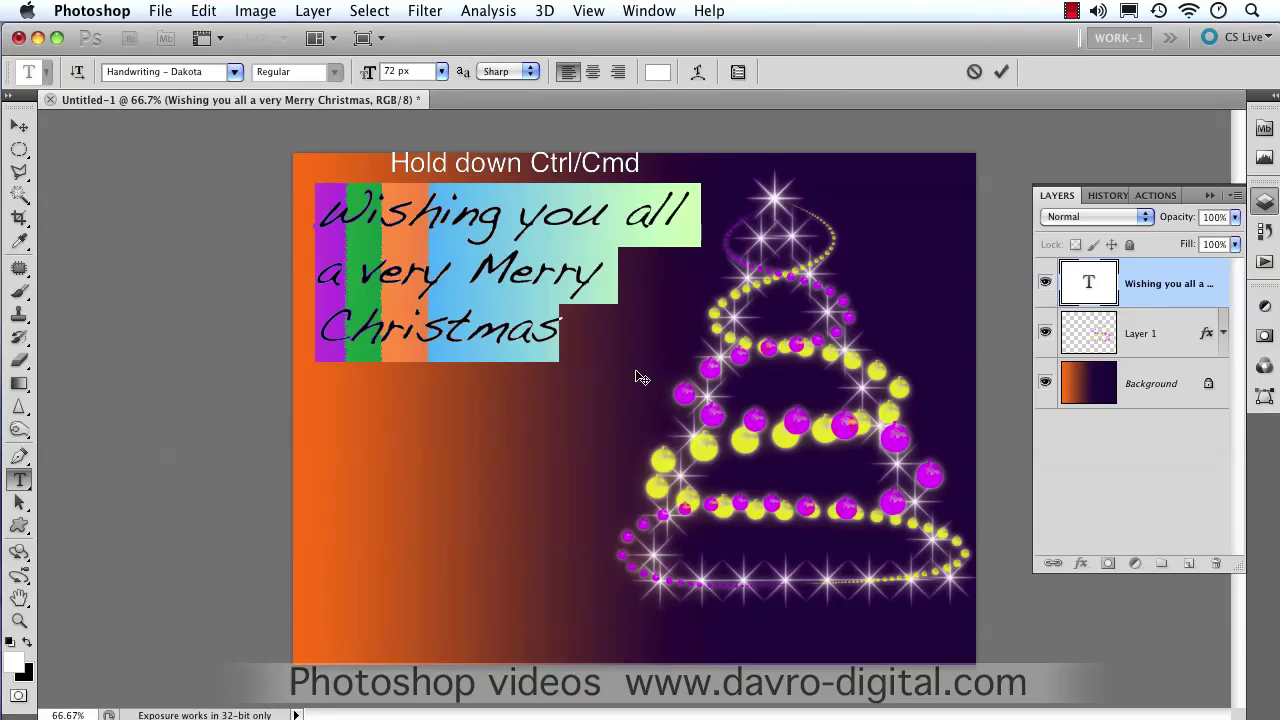
key("super")
left_click_drag(686, 362, 666, 634)
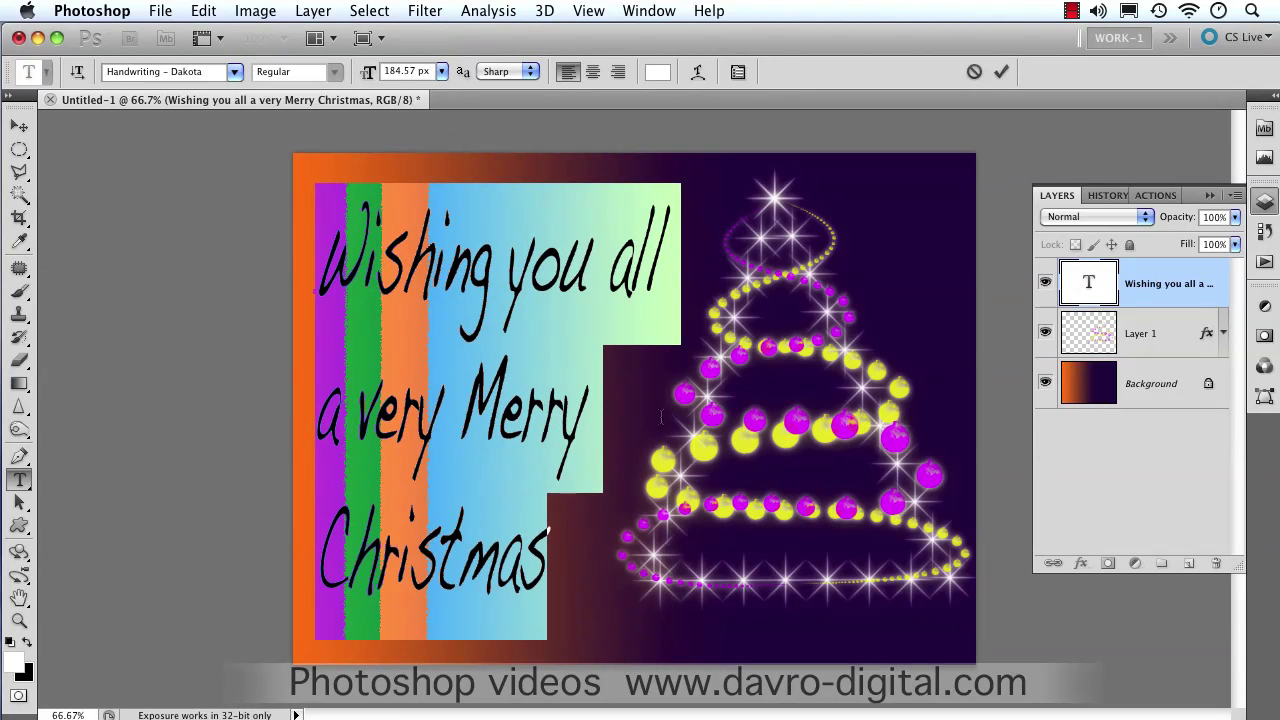
left_click(1092, 286)
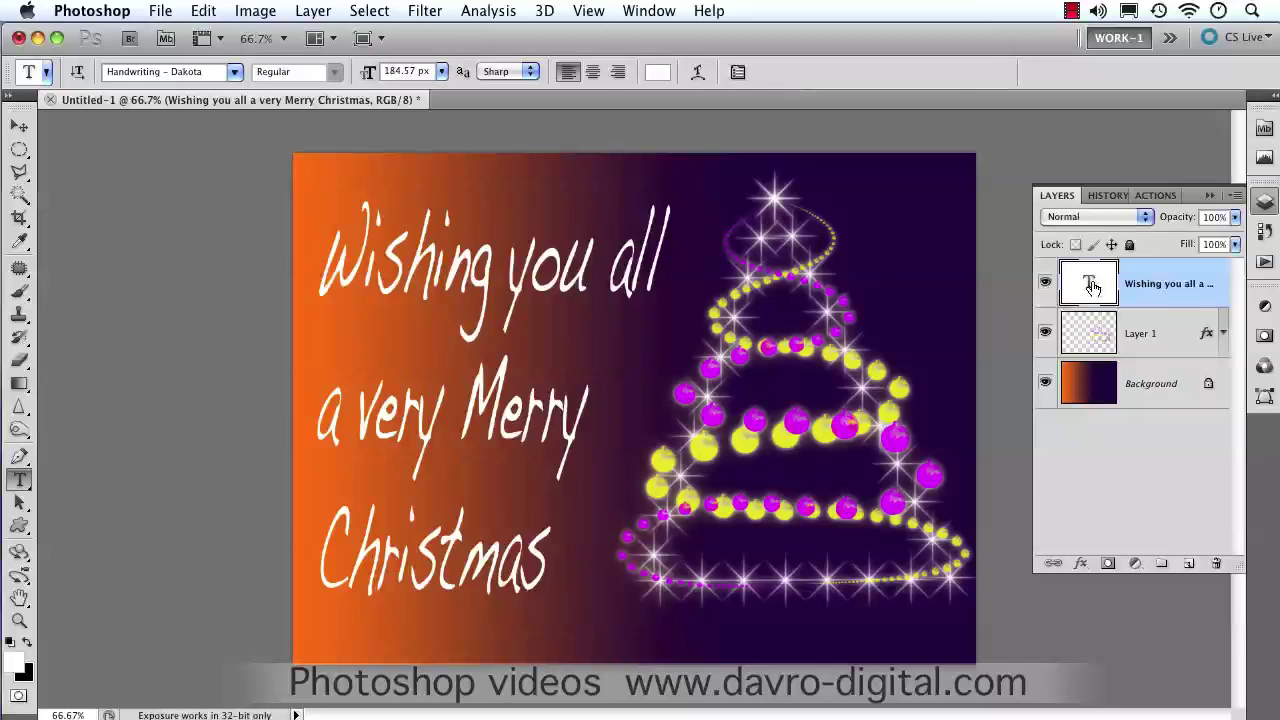
- Run Check Spelling on the greeting text and commit it
double_click(1092, 286)
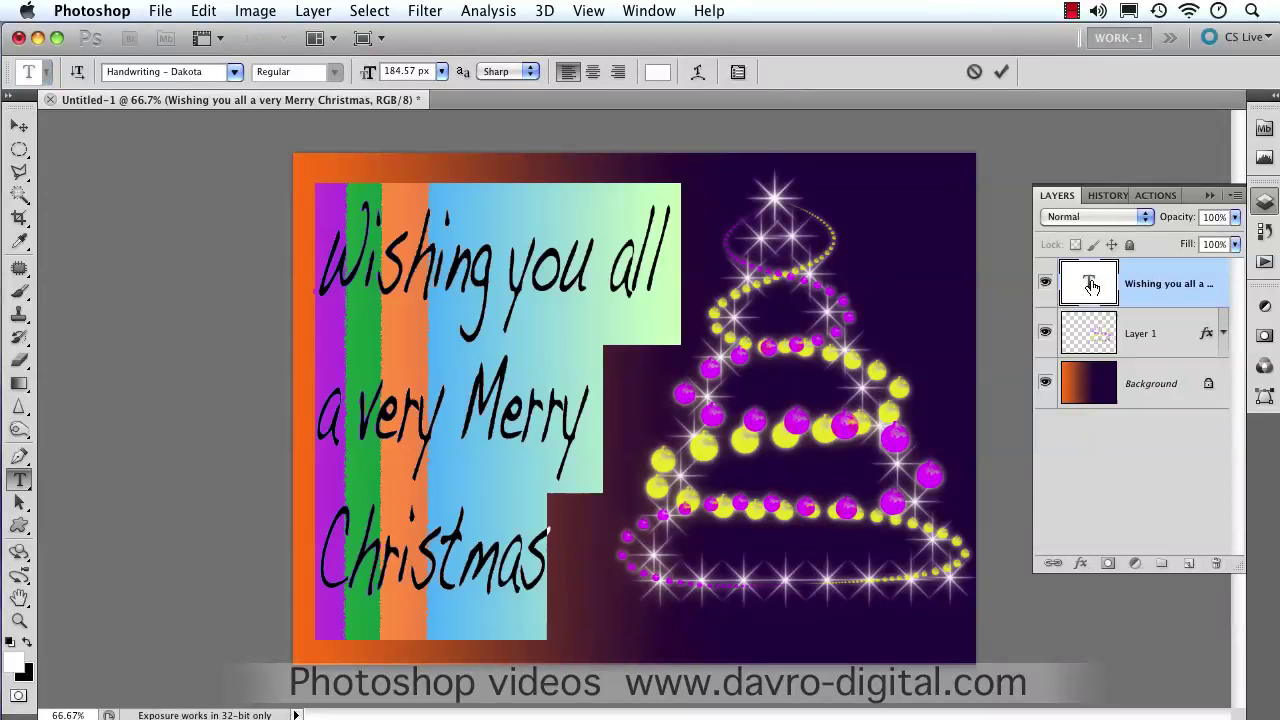
right_click(515, 290)
left_click(558, 418)
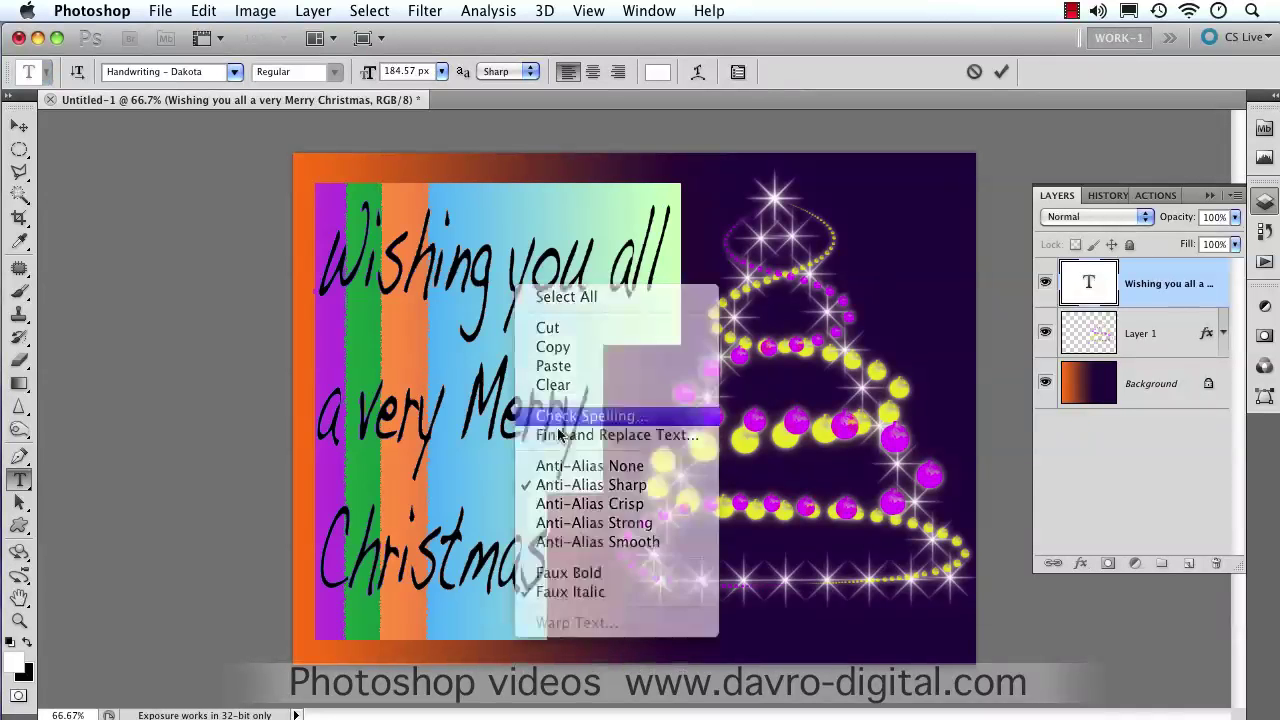
left_click(766, 366)
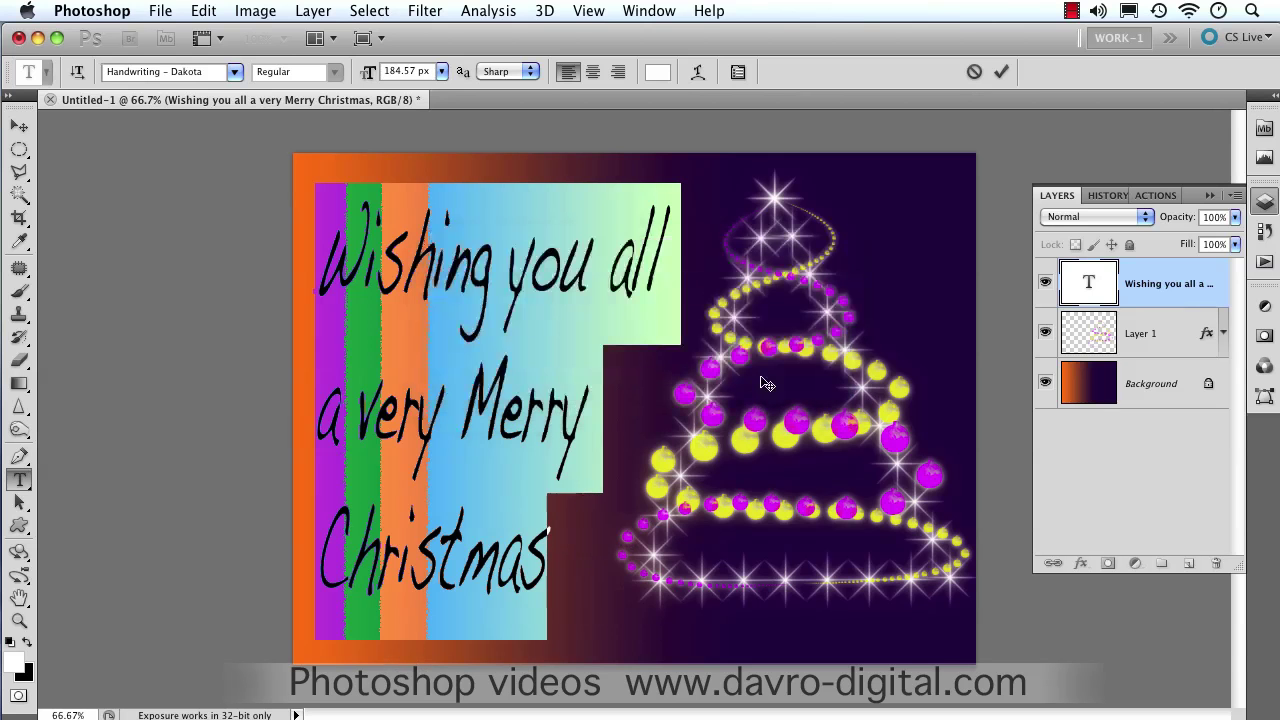
left_click(1088, 295)
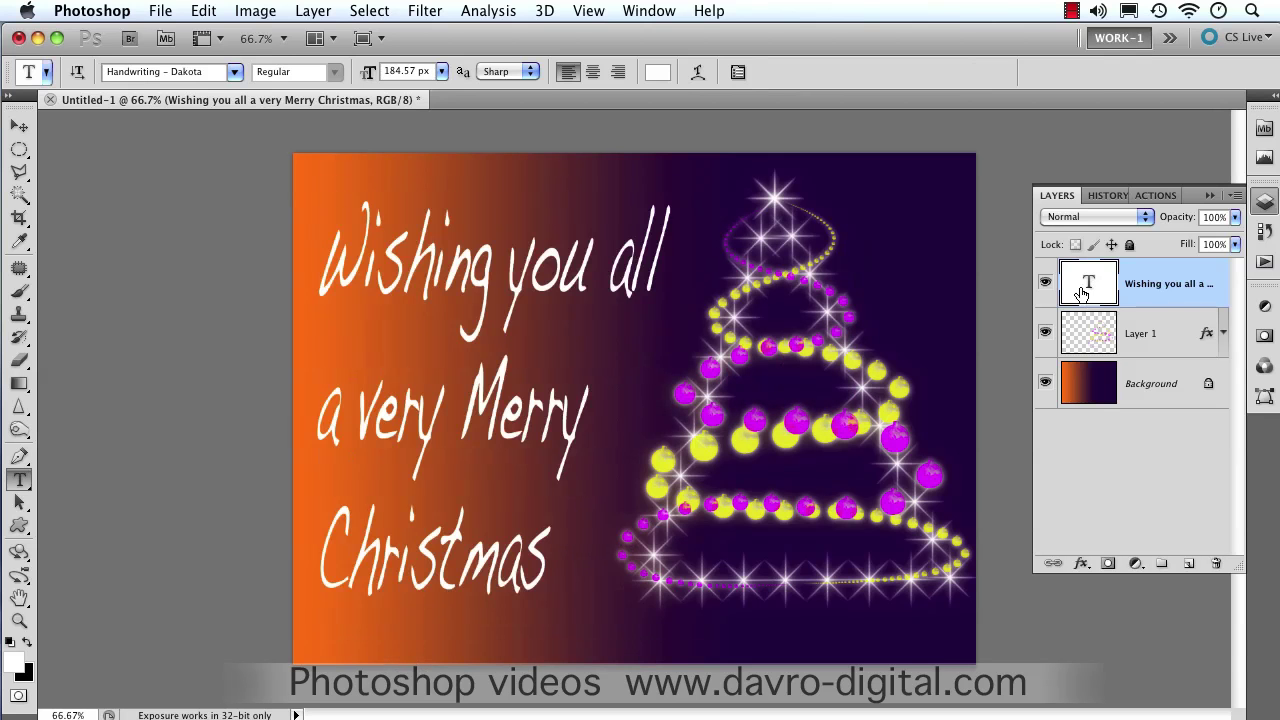
- Give the greeting a black drop shadow at 56% opacity, 132° angle, 14 px distance
left_click(1080, 566)
left_click(1125, 604)
left_click_drag(399, 185, 1125, 162)
left_click_drag(548, 425, 553, 431)
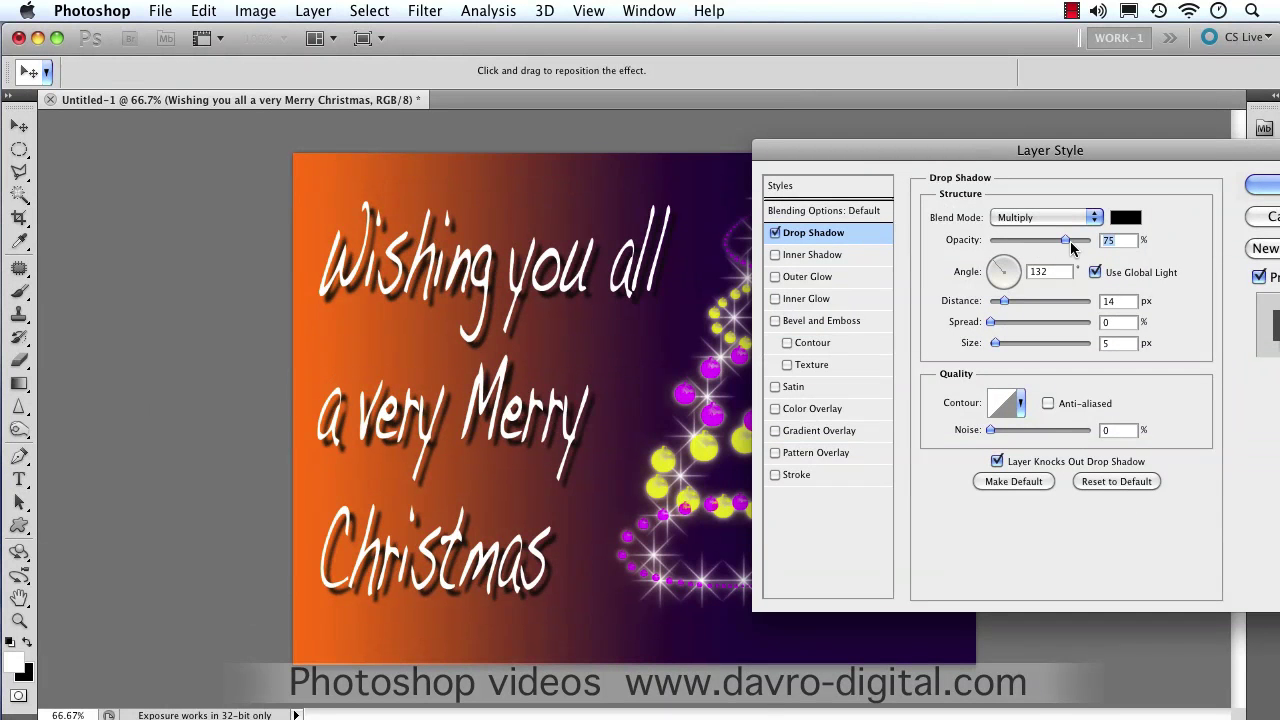
left_click_drag(1063, 240, 1046, 240)
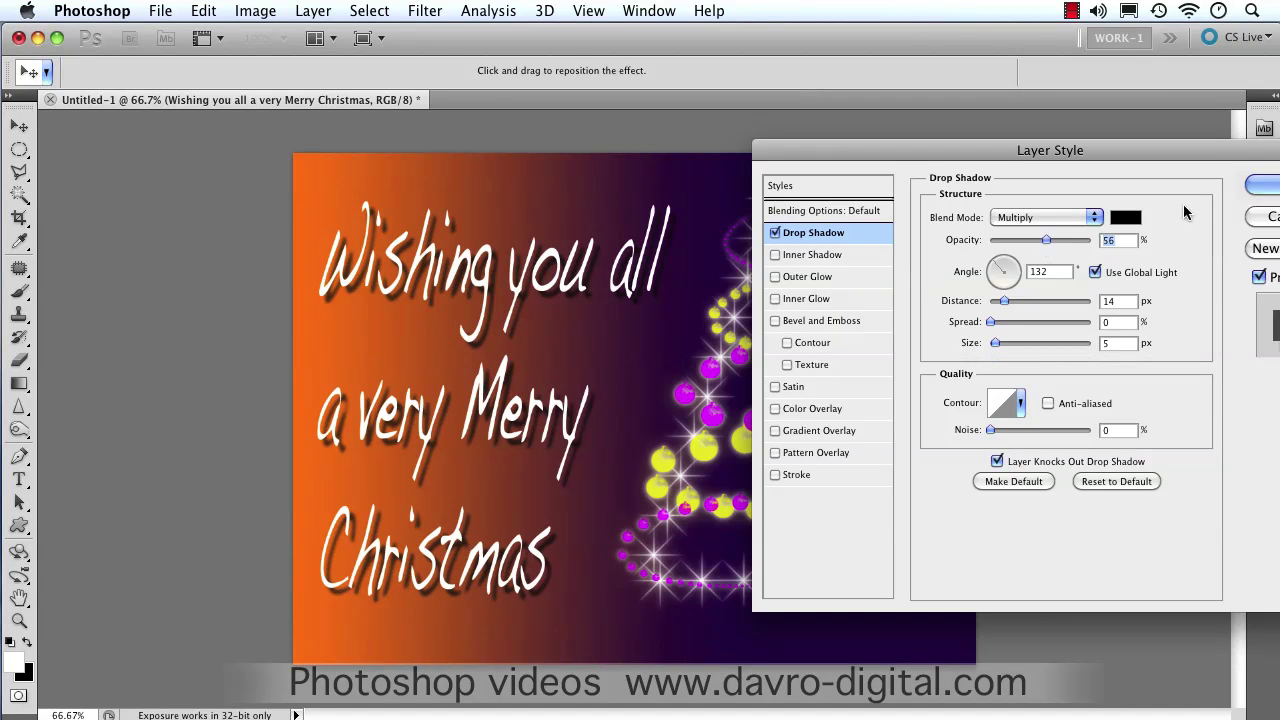
left_click(1262, 186)
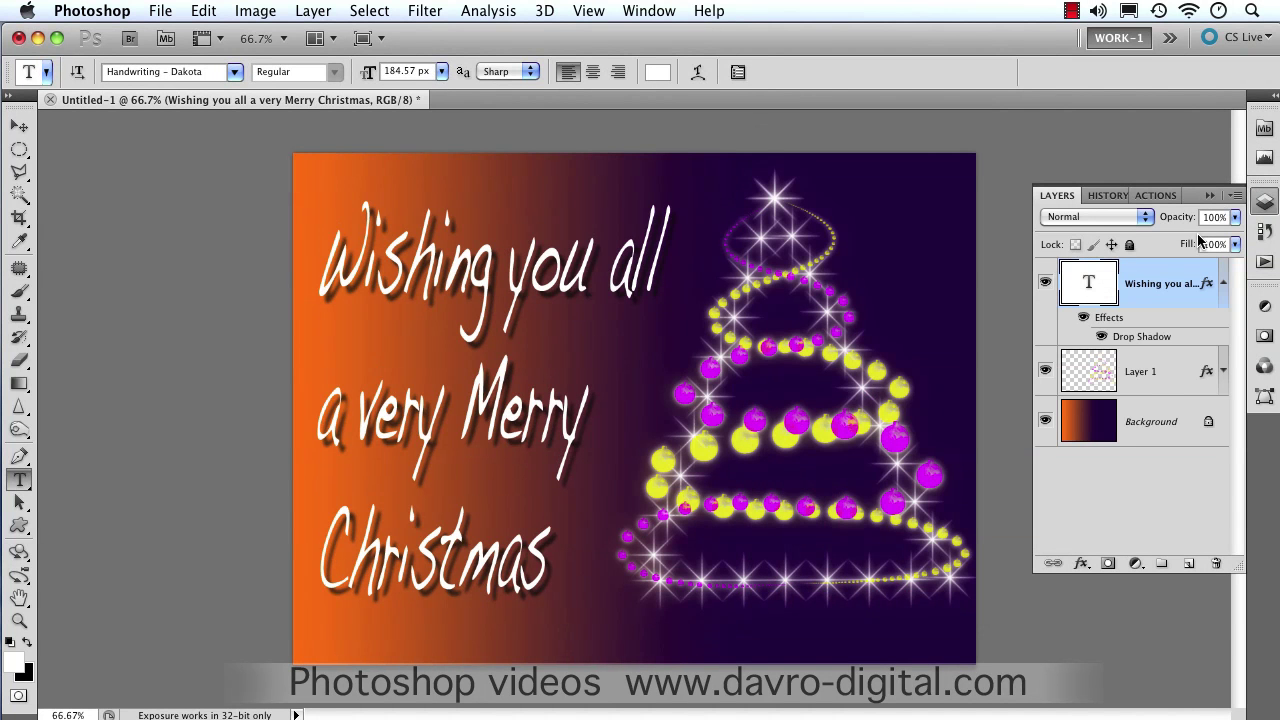